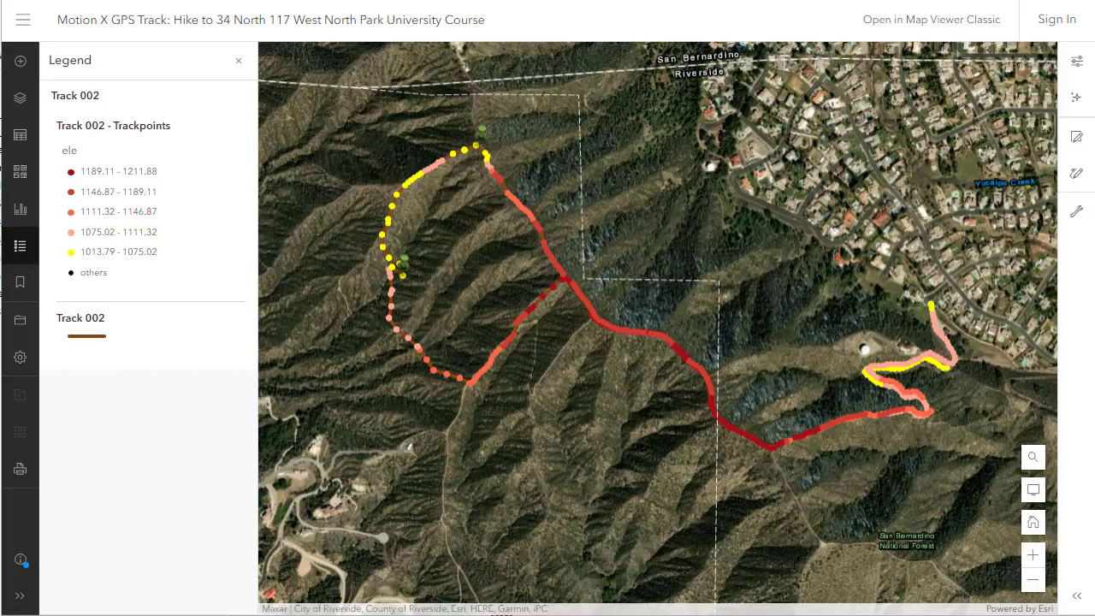
- Show the layer list, expand Track 002, and open the Trackpoints attribute table and properties
{"action": "left_click", "coordinate": [19, 101]}
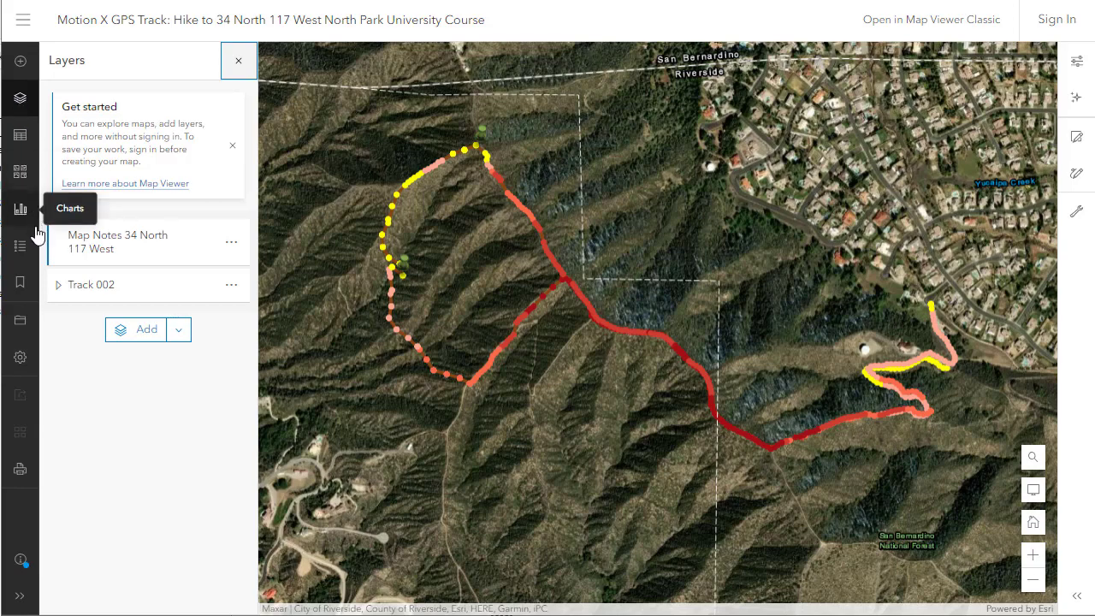
{"action": "left_click", "coordinate": [58, 286]}
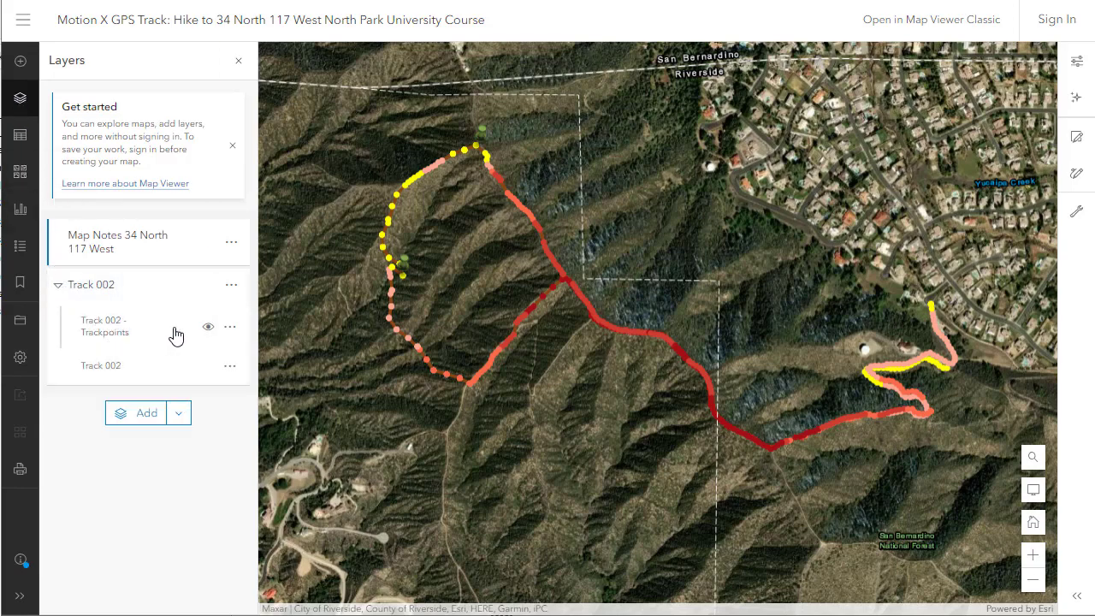
{"action": "left_click", "coordinate": [228, 337]}
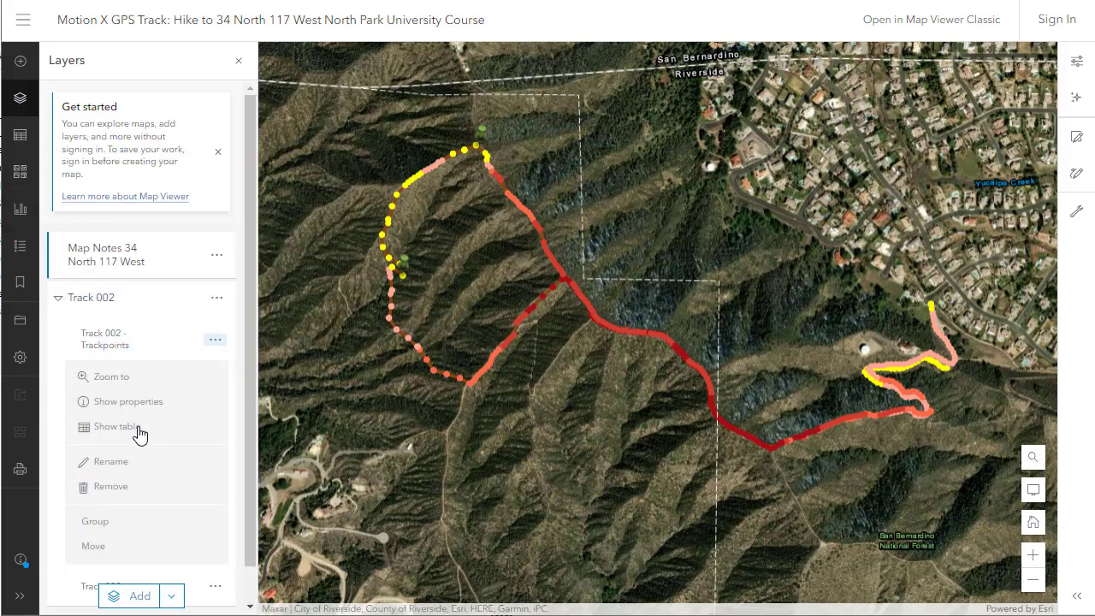
{"action": "left_click", "coordinate": [128, 402]}
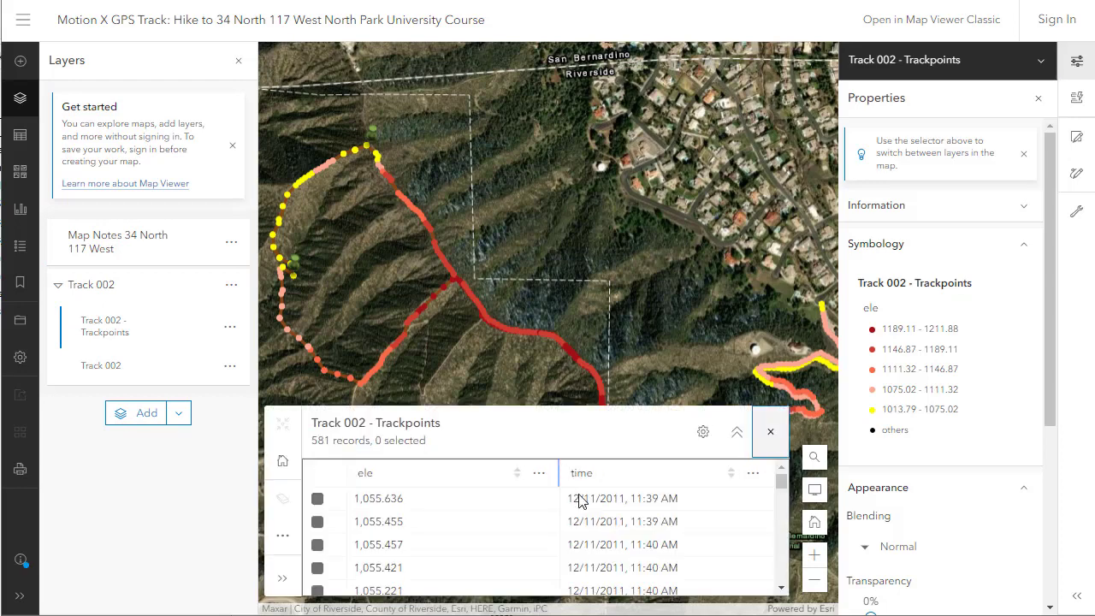
- Sort the 581 trackpoints by ele descending, close the table, and show Track 002's line properties
{"action": "double_click", "coordinate": [325, 441]}
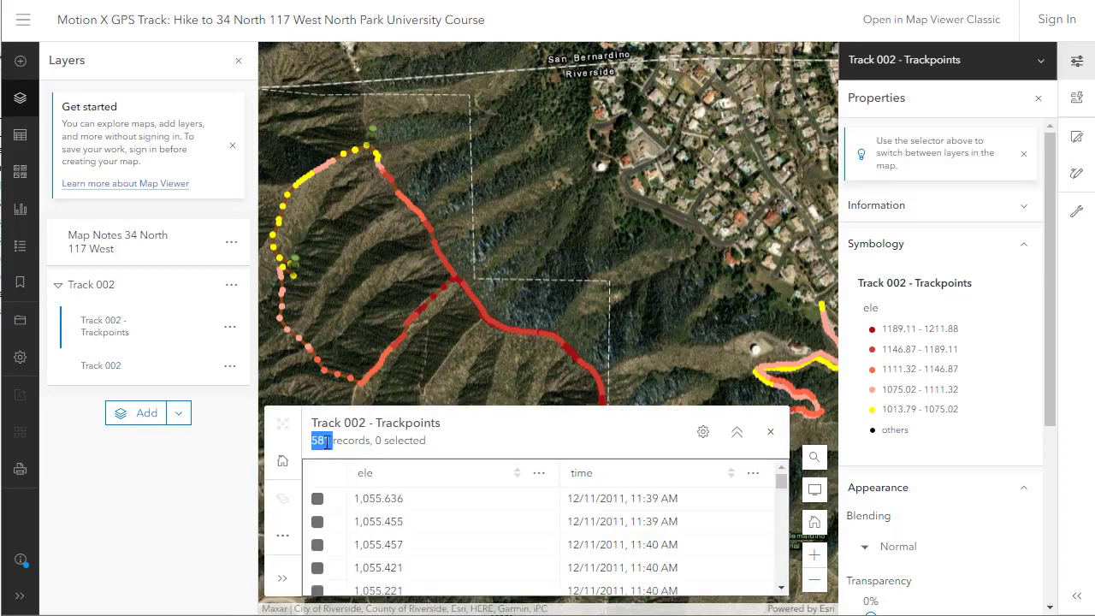
{"action": "left_click", "coordinate": [524, 477]}
{"action": "left_click", "coordinate": [517, 473]}
{"action": "left_click", "coordinate": [517, 473]}
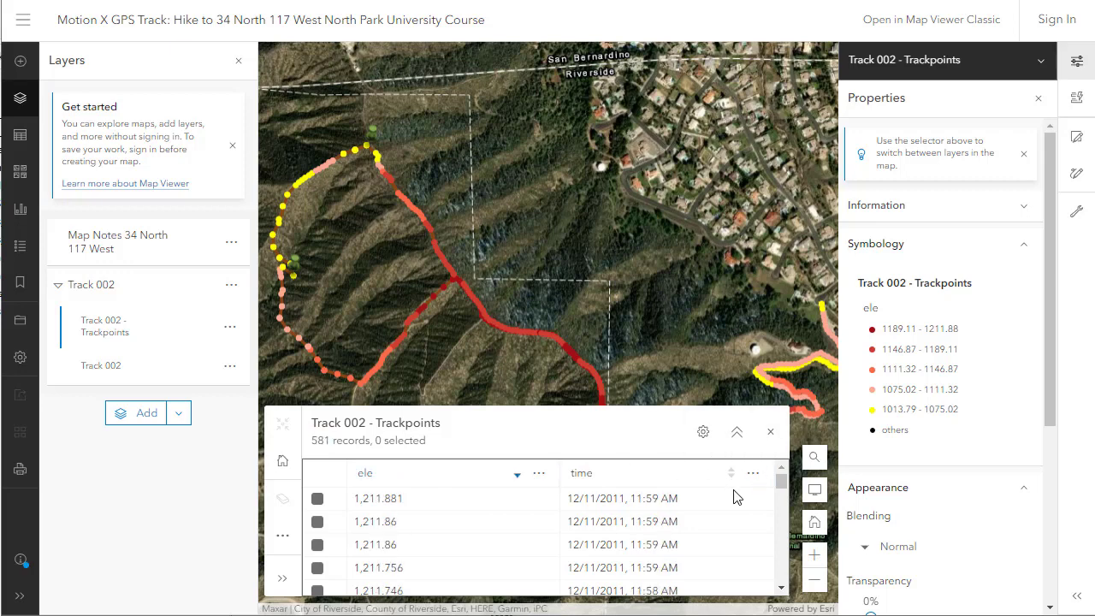
{"action": "left_click", "coordinate": [771, 433]}
{"action": "left_click", "coordinate": [72, 368]}
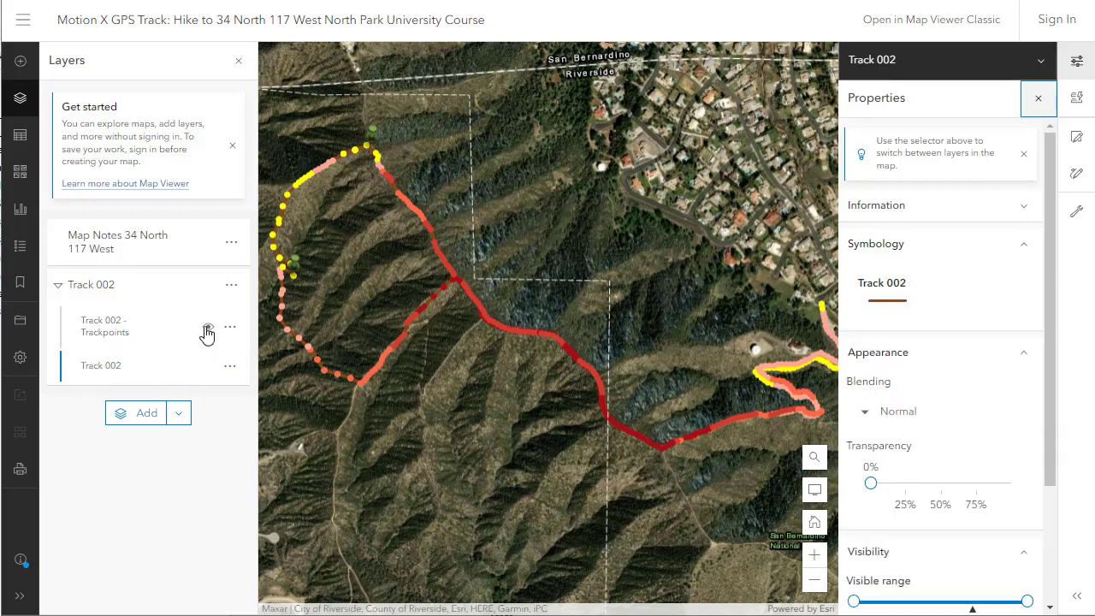
{"action": "left_click", "coordinate": [208, 327]}
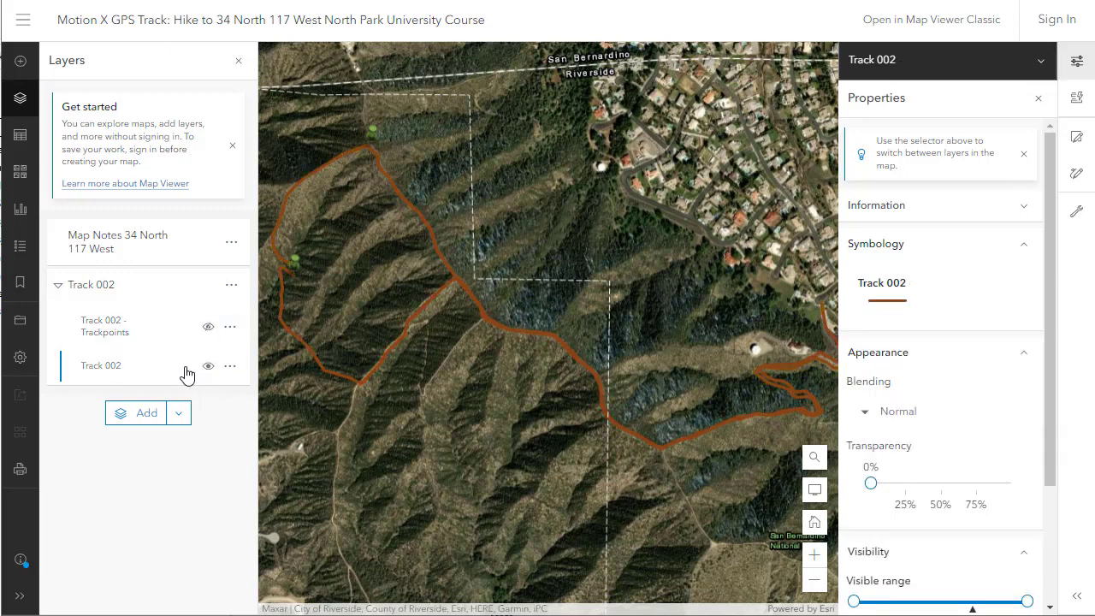
{"action": "left_click", "coordinate": [141, 369]}
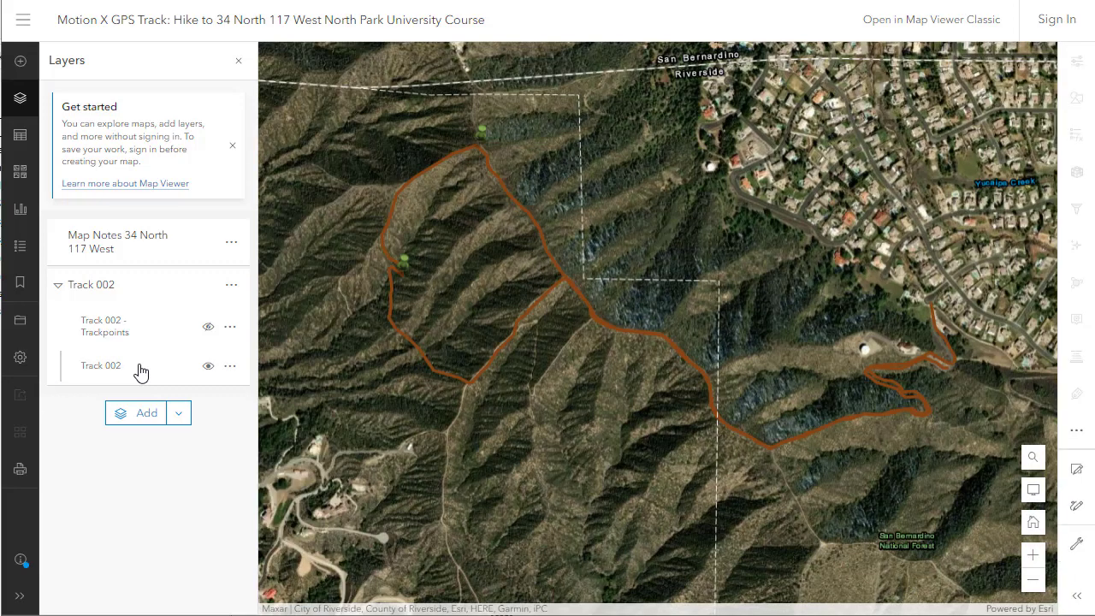
{"action": "left_click", "coordinate": [225, 368]}
{"action": "left_click", "coordinate": [146, 458]}
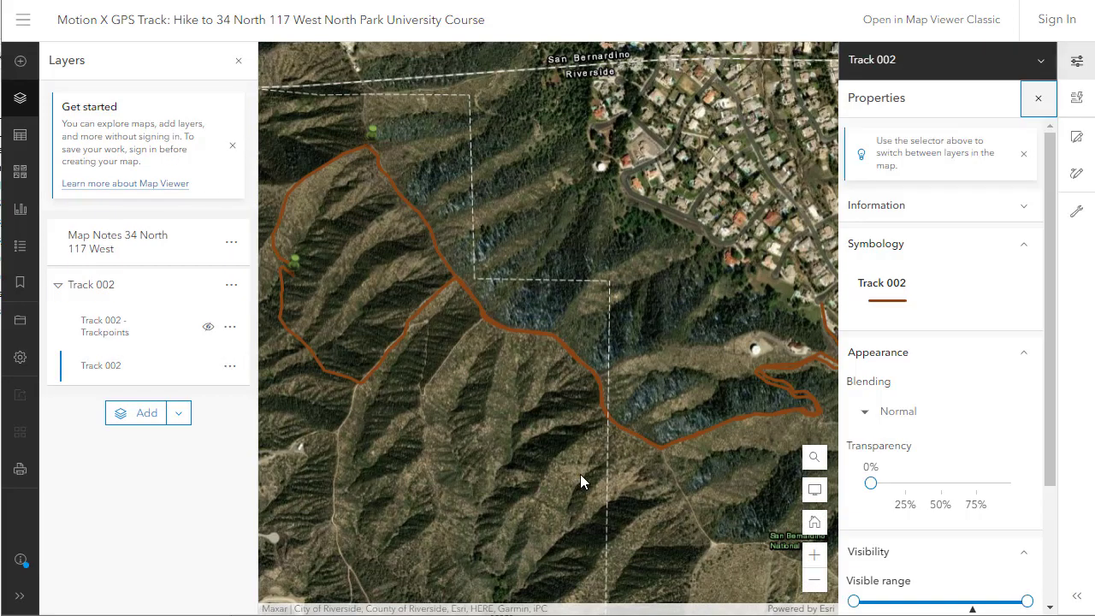
{"action": "left_click_drag", "start_coordinate": [315, 441], "coordinate": [342, 441]}
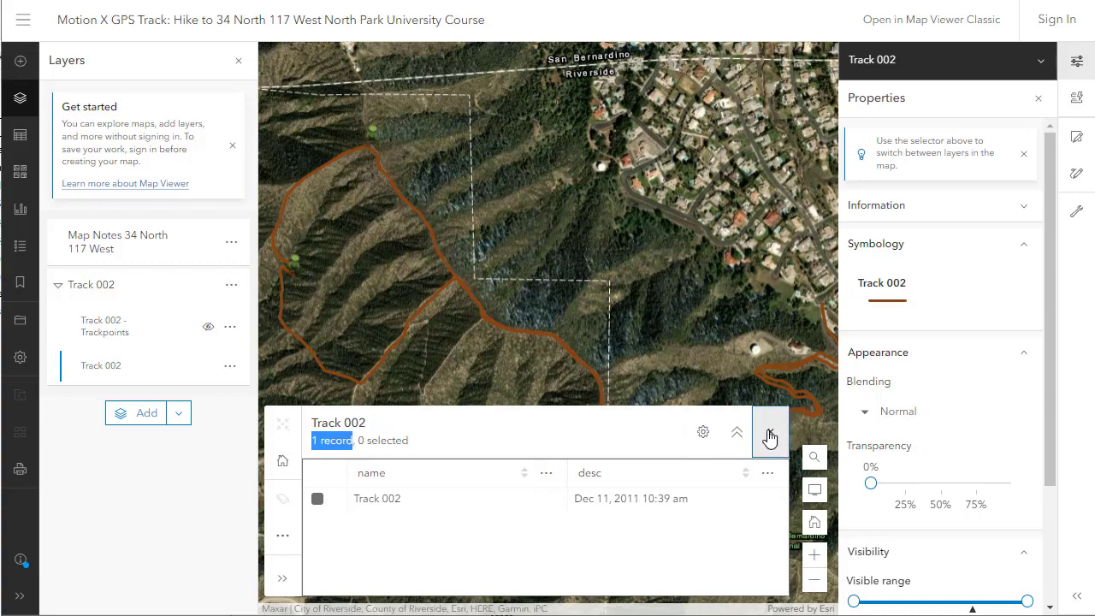
{"action": "left_click", "coordinate": [770, 432]}
{"action": "left_click", "coordinate": [207, 328]}
{"action": "scroll", "coordinate": [532, 346], "scroll_direction": "up", "scroll_amount": 5}
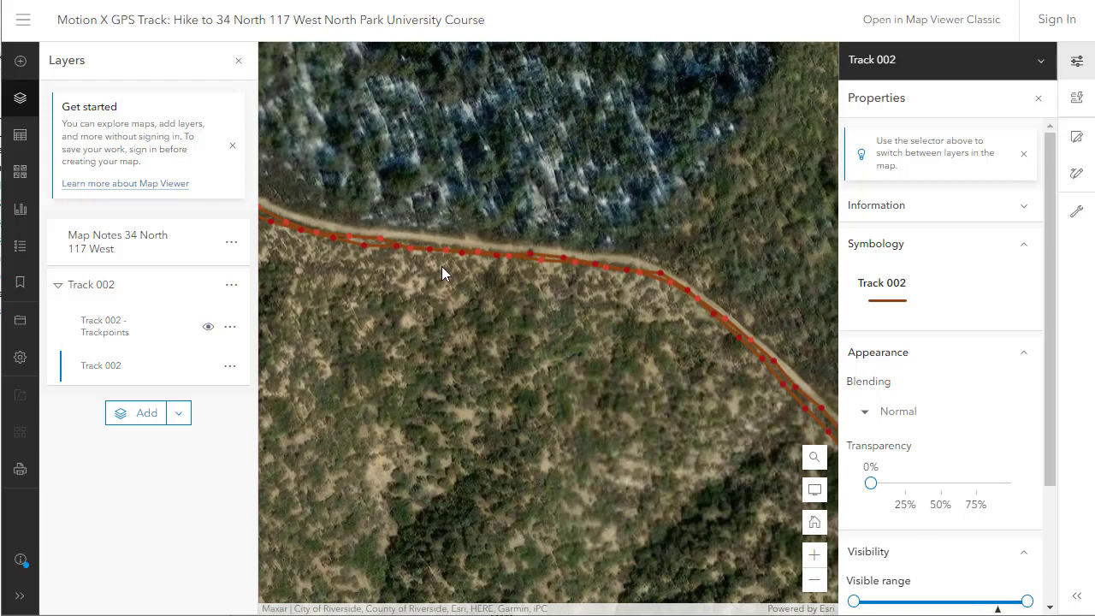
- Zoom to the Trackpoints extent and pan until the entire Track 002 route is framed
{"action": "left_click", "coordinate": [206, 368]}
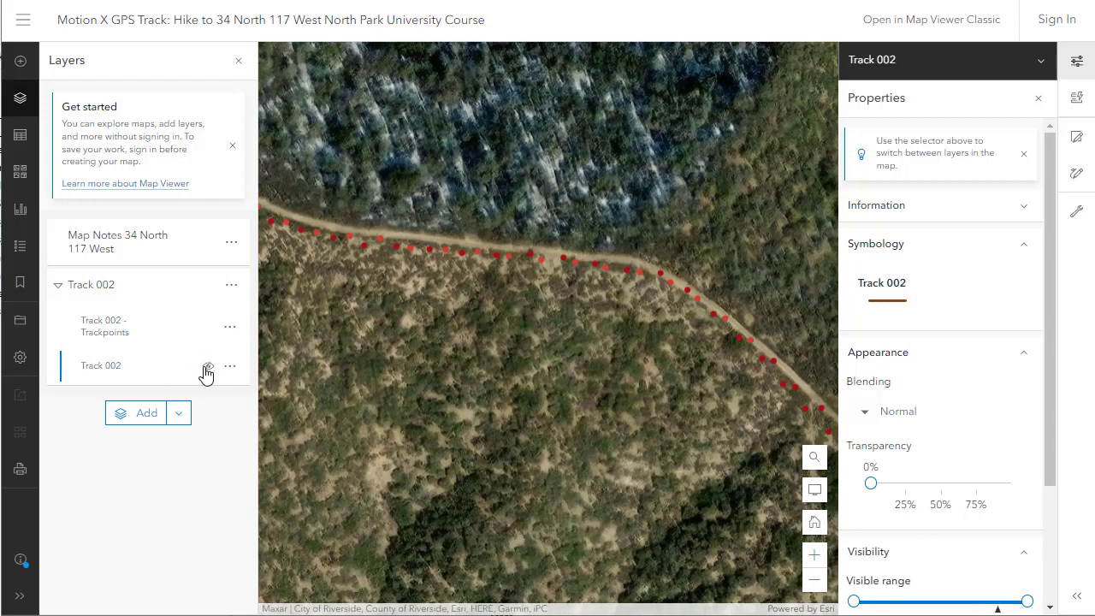
{"action": "left_click", "coordinate": [206, 367]}
{"action": "left_click", "coordinate": [230, 326]}
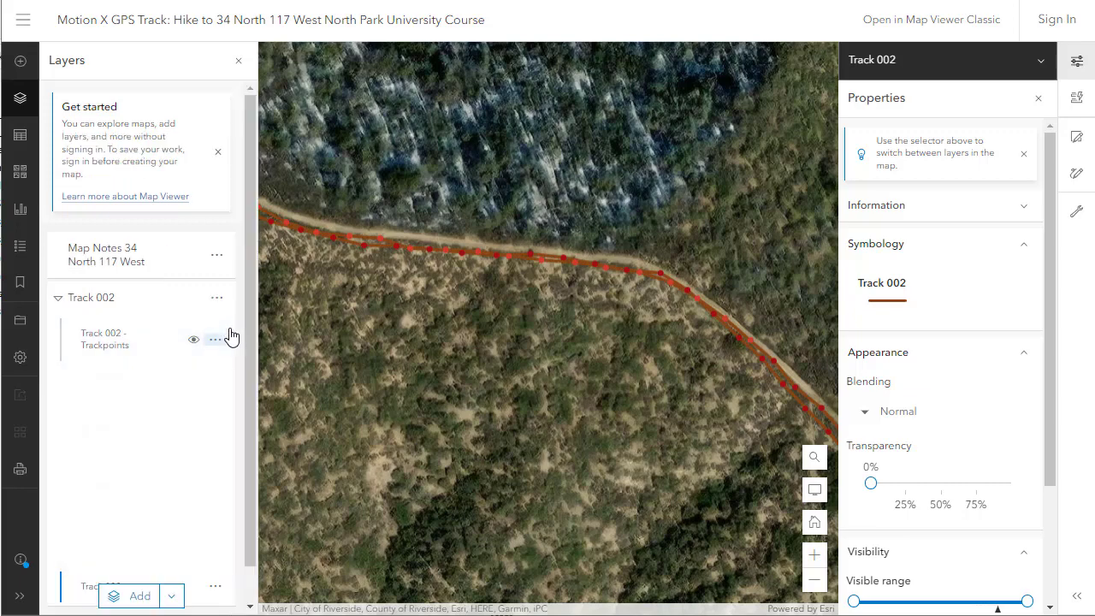
{"action": "left_click", "coordinate": [159, 377]}
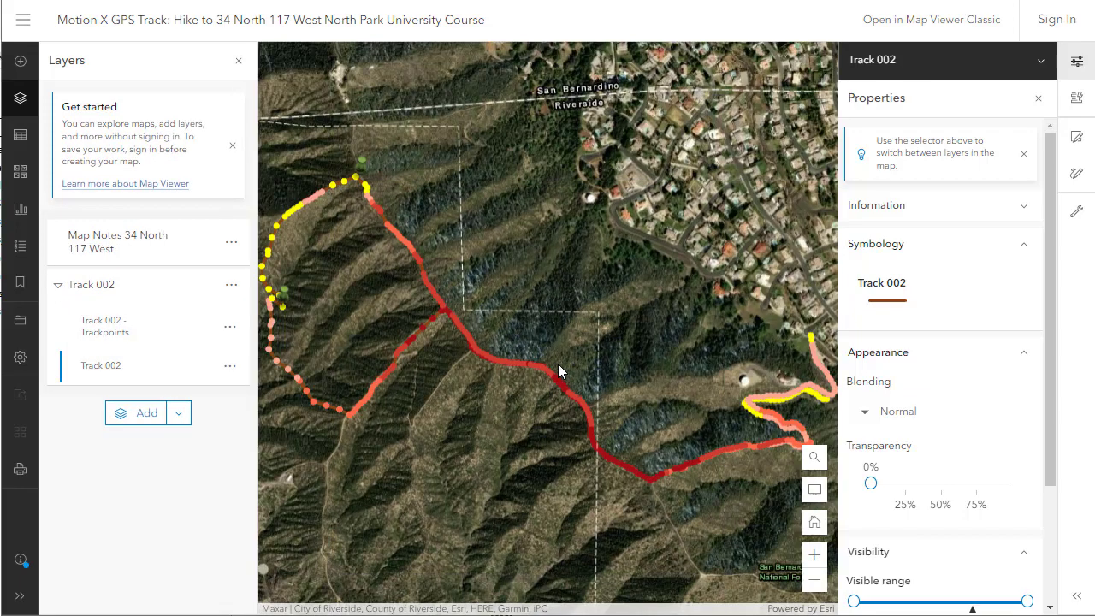
{"action": "scroll", "coordinate": [823, 433], "scroll_direction": "up", "scroll_amount": 5}
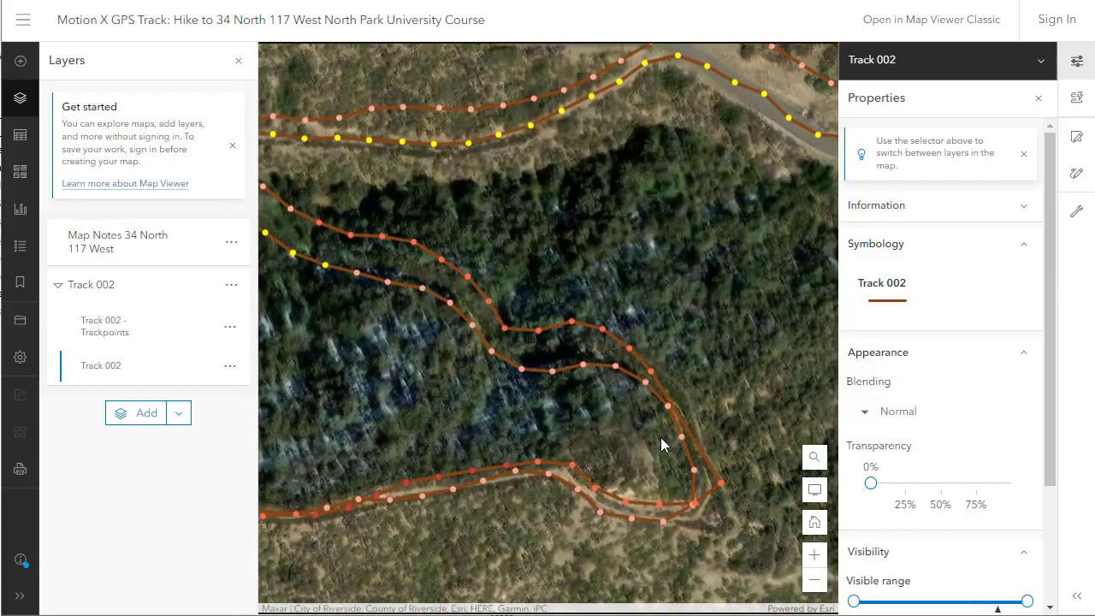
{"action": "left_click_drag", "start_coordinate": [661, 438], "coordinate": [640, 374]}
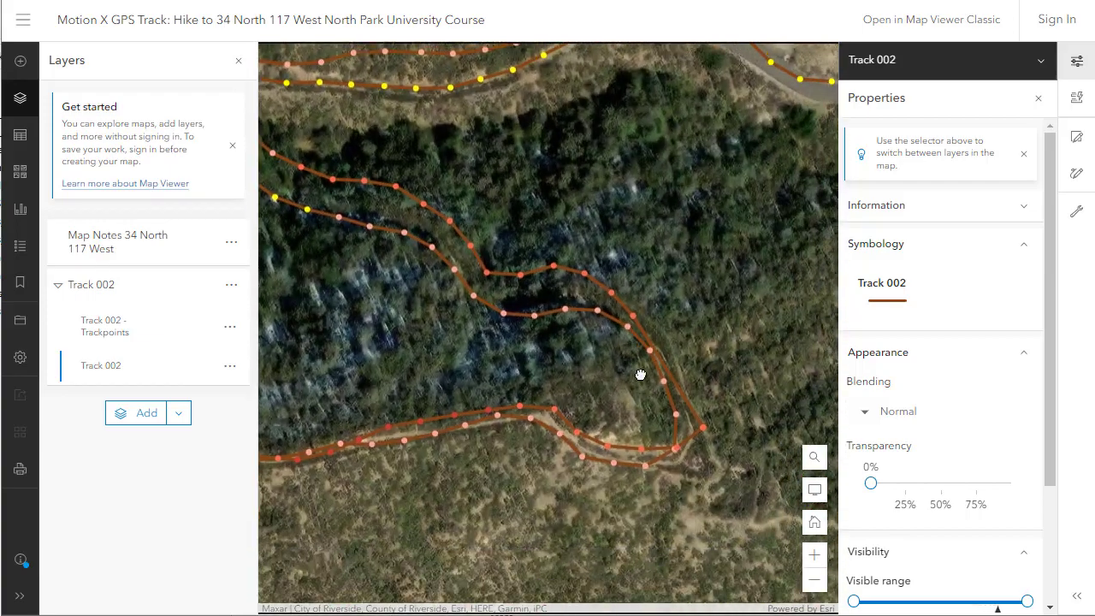
{"action": "scroll", "coordinate": [658, 431], "scroll_direction": "down", "scroll_amount": 8}
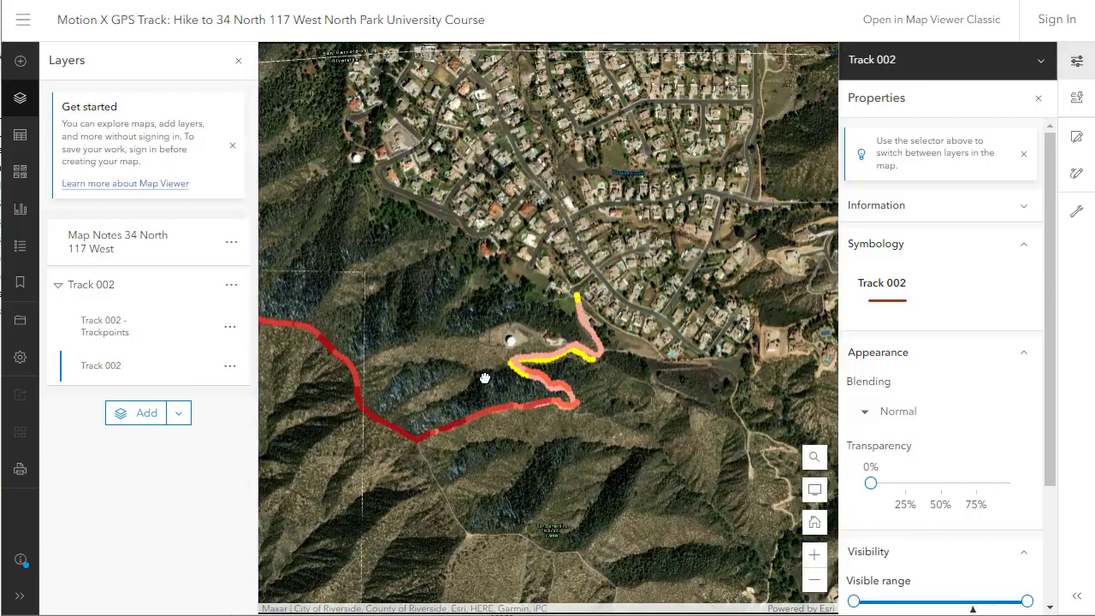
{"action": "scroll", "coordinate": [485, 378], "scroll_direction": "down", "scroll_amount": 2}
{"action": "left_click_drag", "start_coordinate": [471, 367], "coordinate": [626, 384]}
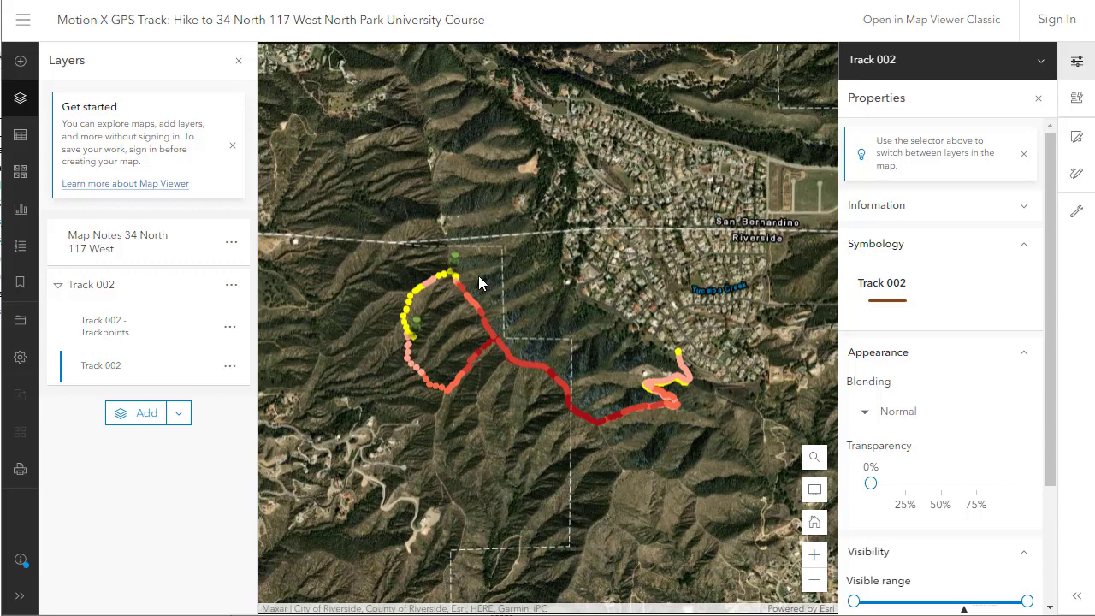
{"action": "left_click", "coordinate": [456, 267]}
{"action": "left_click_drag", "start_coordinate": [608, 403], "coordinate": [613, 455]}
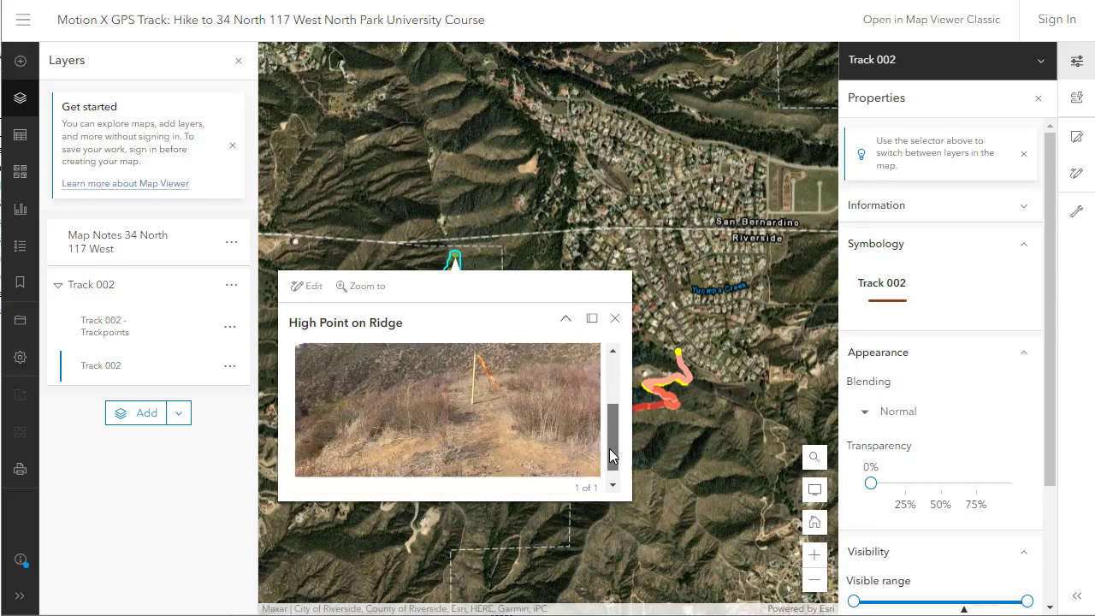
{"action": "left_click", "coordinate": [614, 319]}
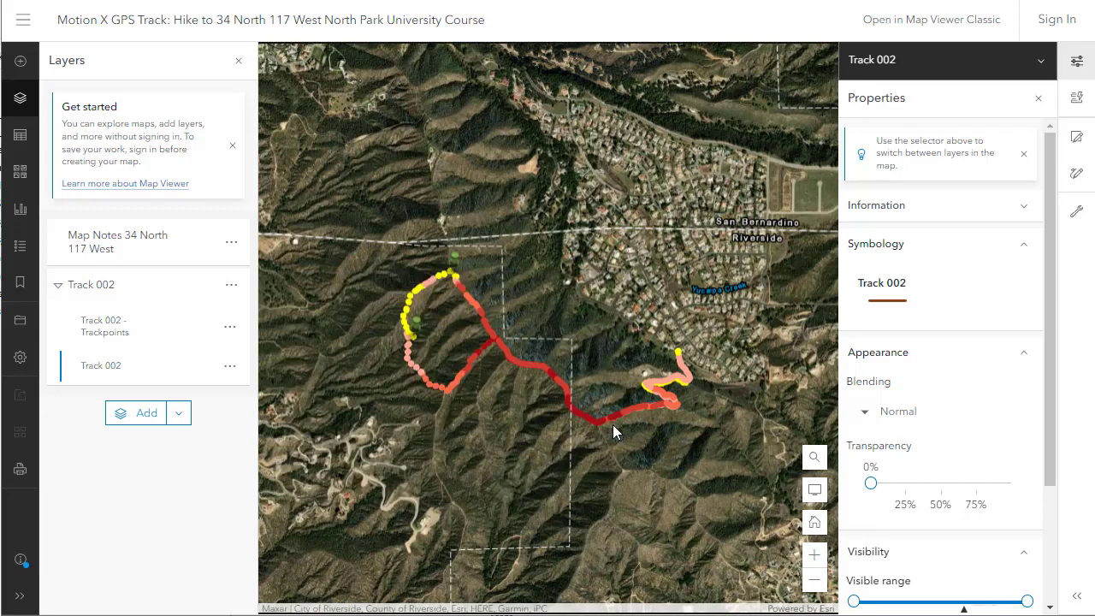
{"action": "left_click", "coordinate": [416, 326]}
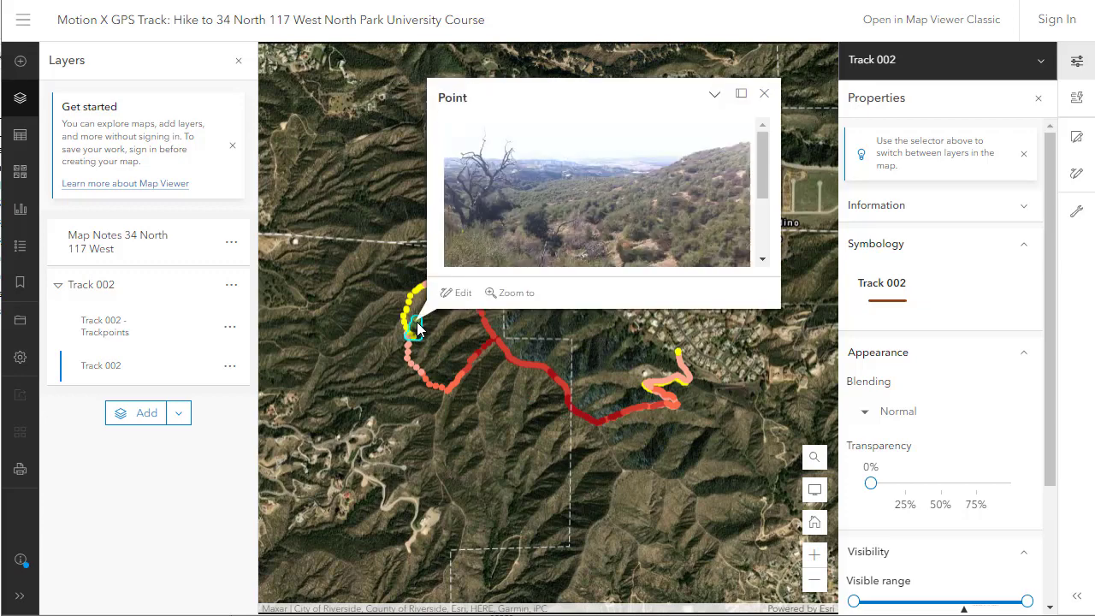
{"action": "left_click", "coordinate": [740, 100]}
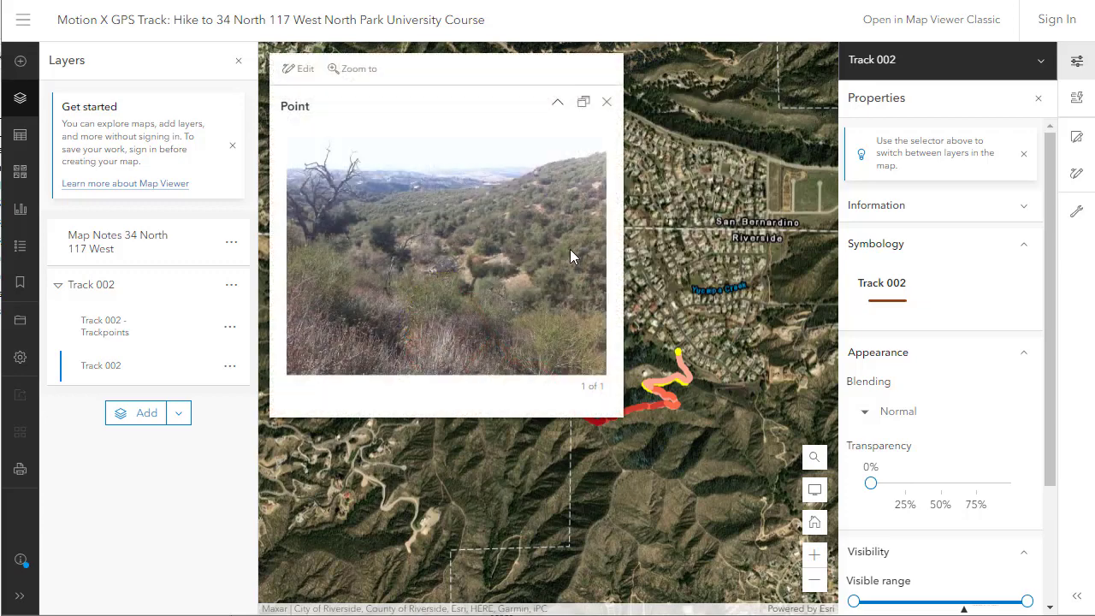
{"action": "left_click", "coordinate": [605, 102]}
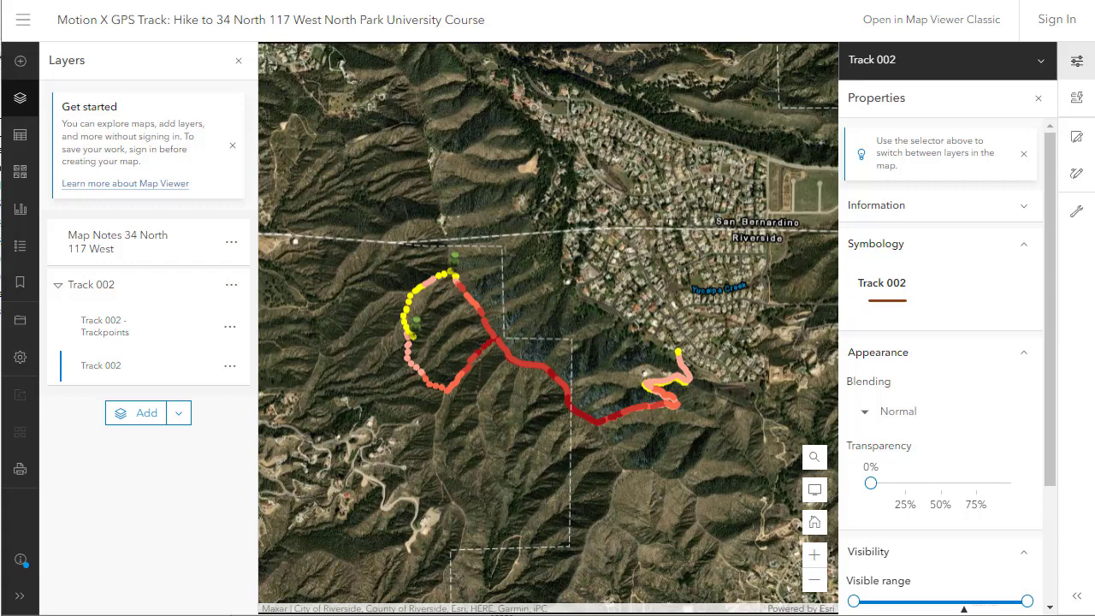
{"action": "key", "text": "alt+Tab"}
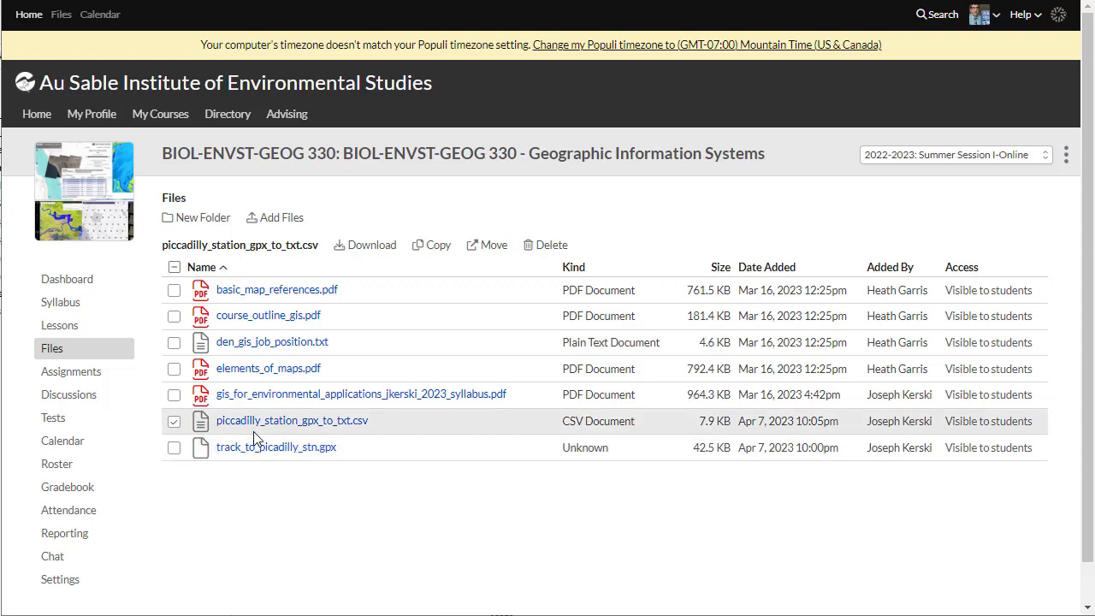
{"action": "left_click", "coordinate": [174, 421]}
{"action": "left_click", "coordinate": [174, 421]}
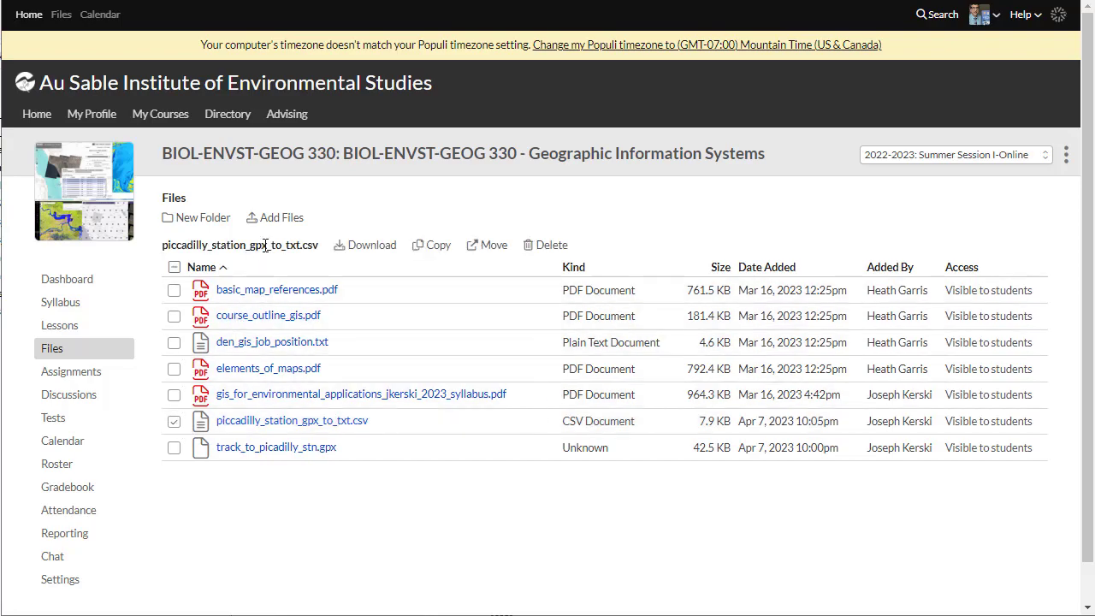
{"action": "left_click", "coordinate": [344, 246]}
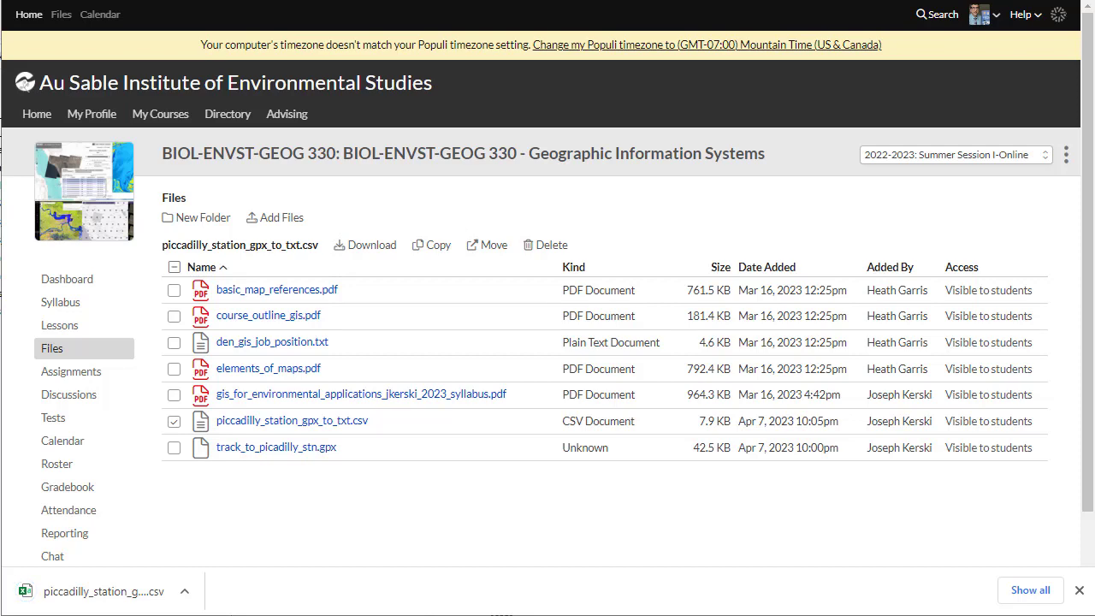
{"action": "left_click", "coordinate": [343, 424]}
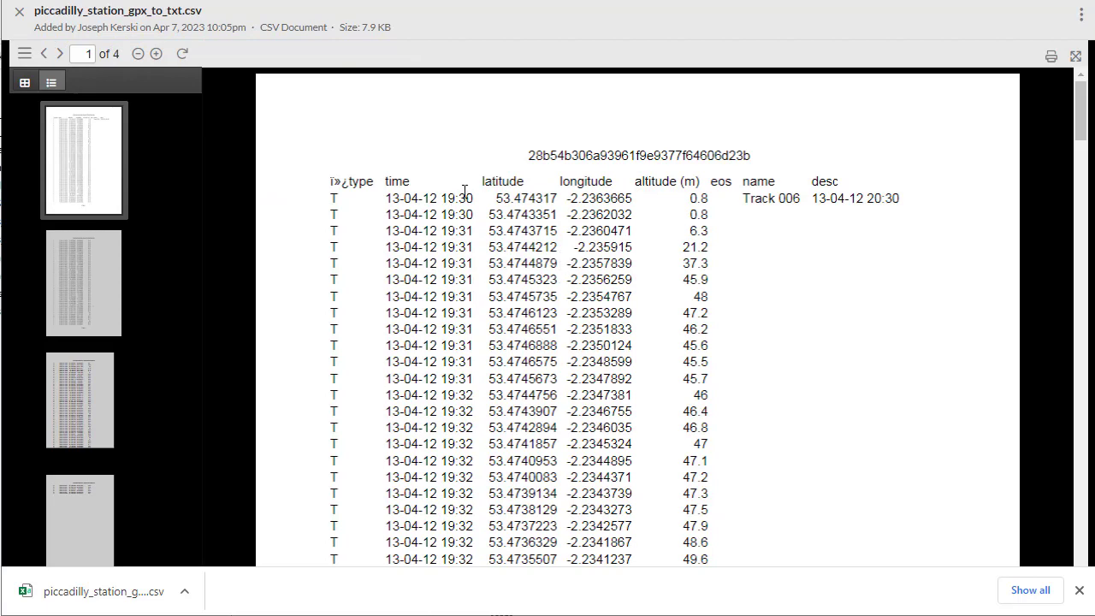
{"action": "left_click_drag", "start_coordinate": [385, 182], "coordinate": [629, 181]}
{"action": "left_click", "coordinate": [597, 186]}
{"action": "left_click", "coordinate": [19, 11]}
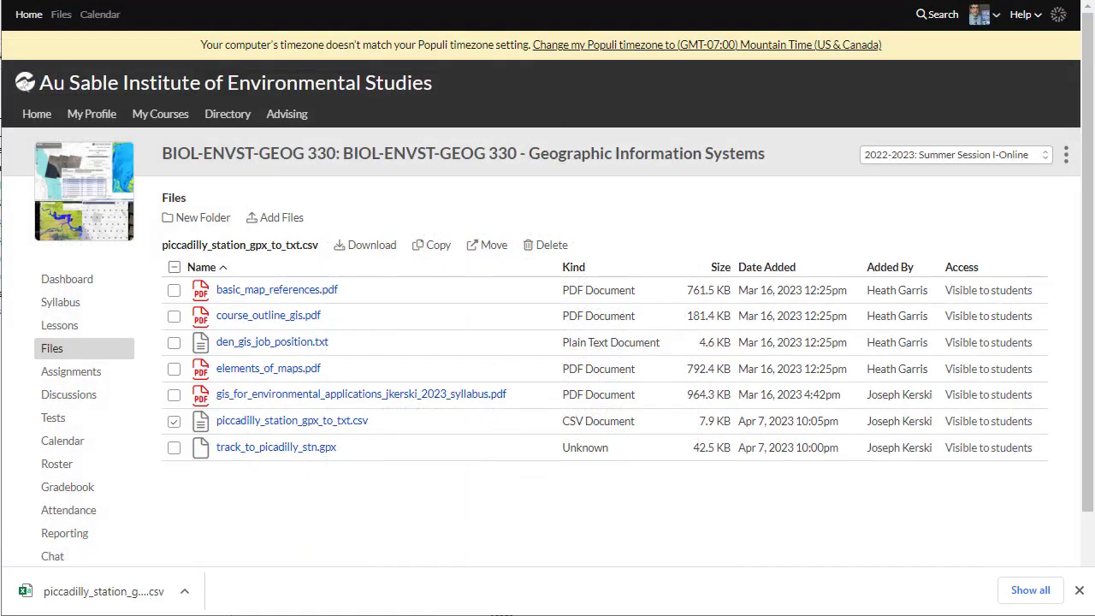
- Return to the Map Viewer tab and sign in to the ArcGIS account from Save and open
{"action": "key", "text": "ctrl+Tab"}
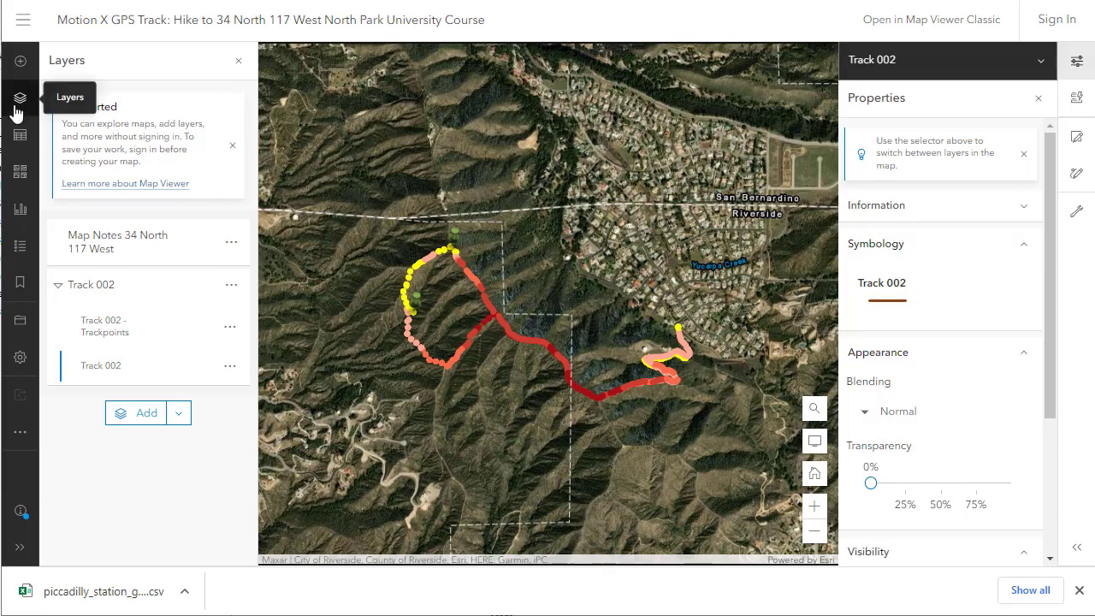
{"action": "left_click", "coordinate": [20, 319]}
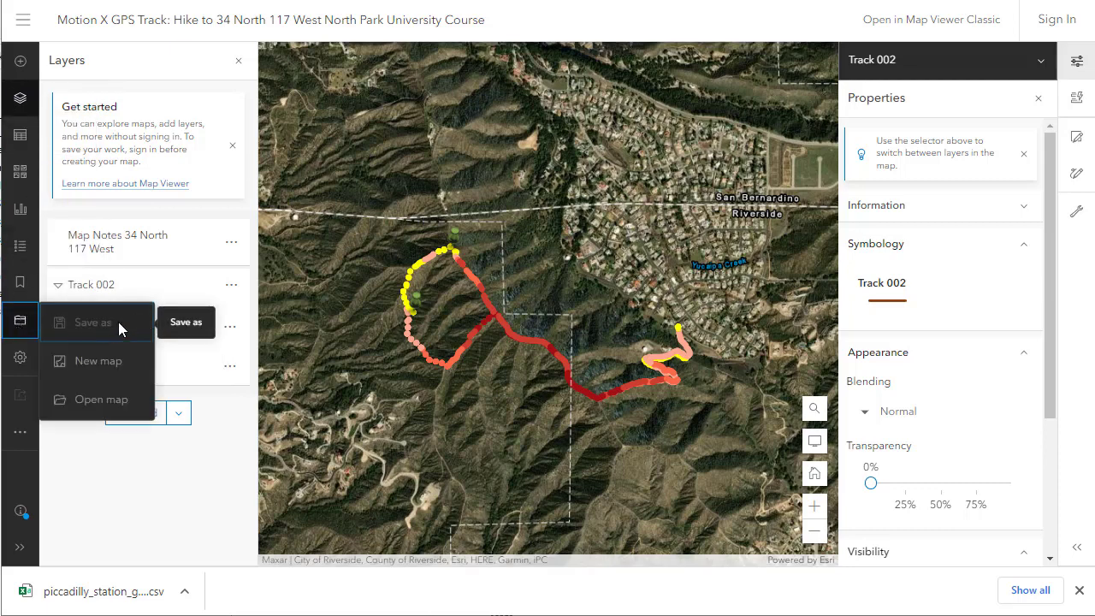
{"action": "left_click", "coordinate": [1058, 18]}
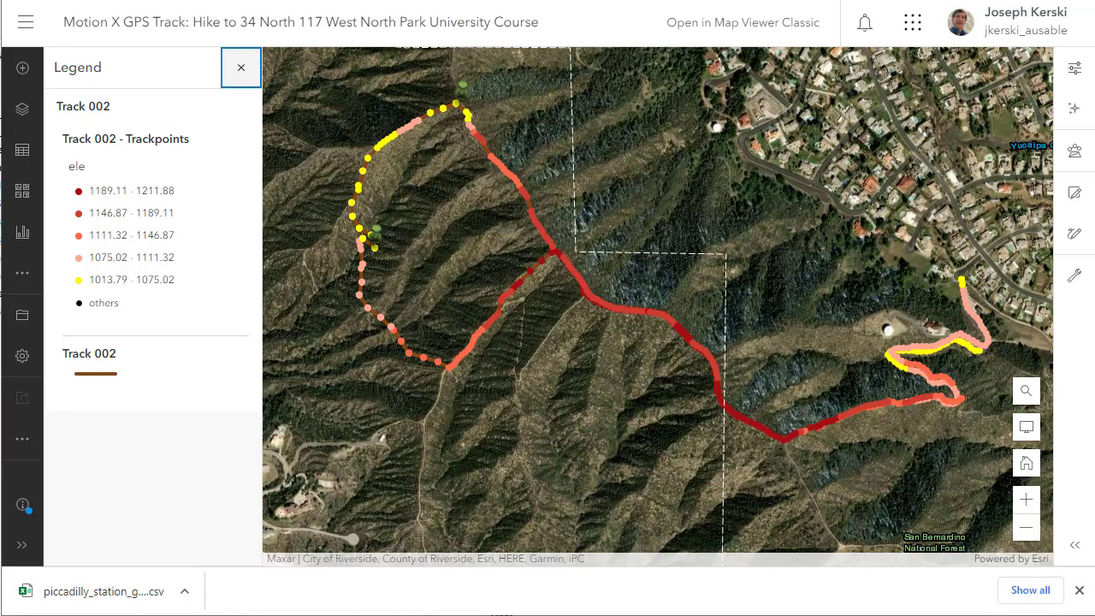
- Check the My content layer browser, then choose Add layer from file with Your device
{"action": "left_click", "coordinate": [22, 67]}
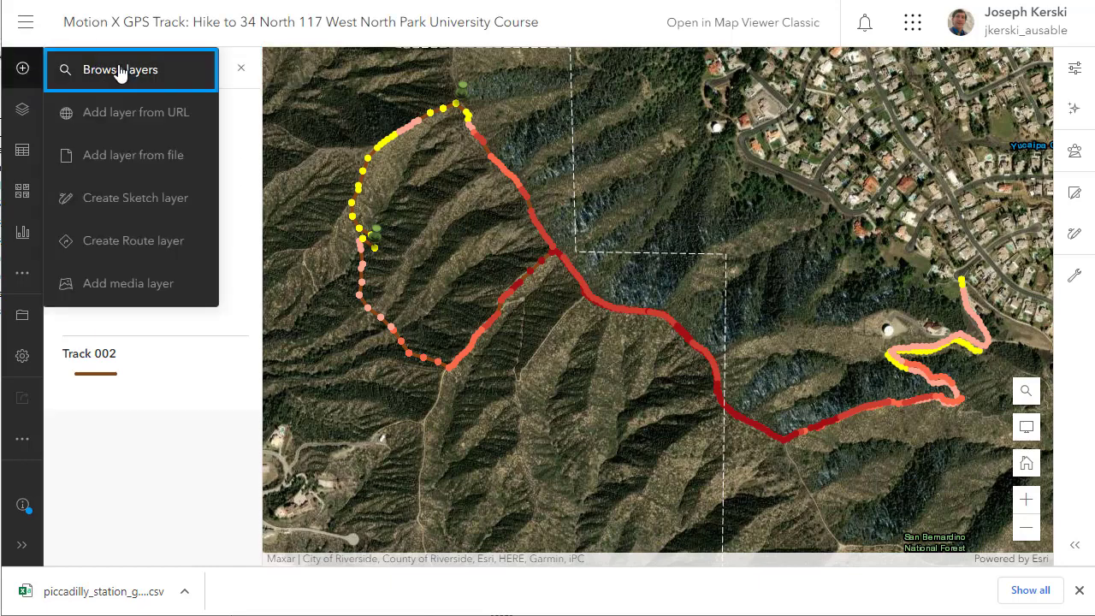
{"action": "left_click", "coordinate": [120, 70]}
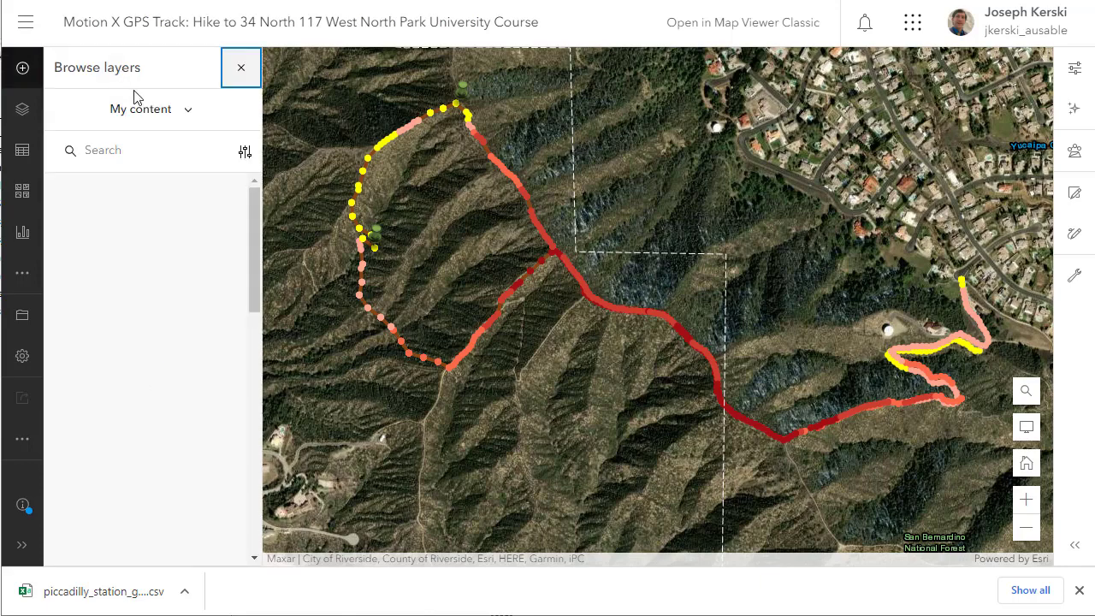
{"action": "left_click", "coordinate": [141, 112]}
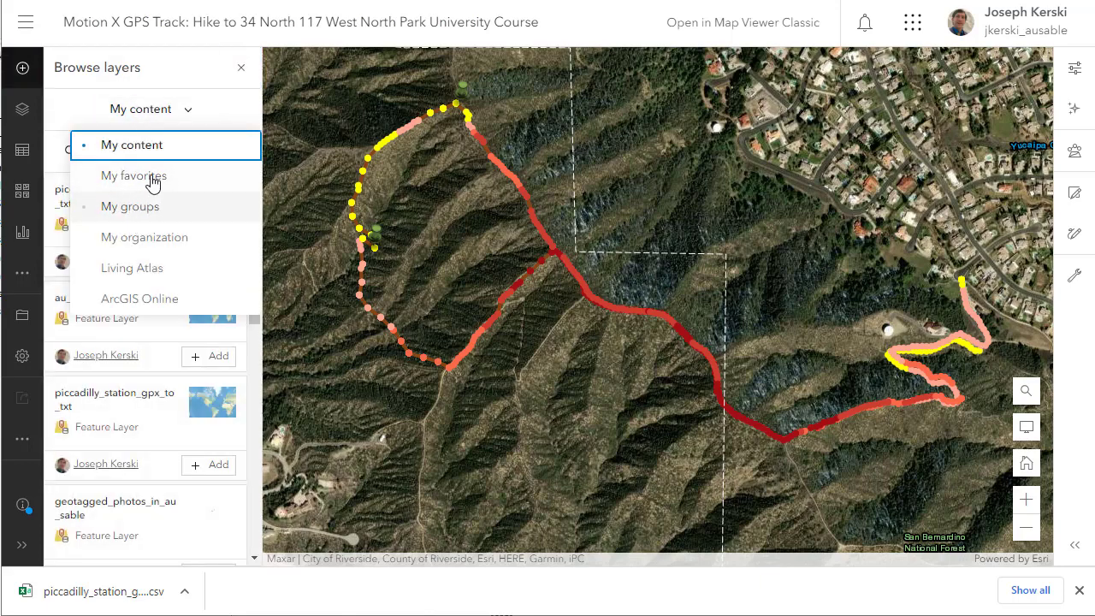
{"action": "left_click", "coordinate": [23, 77]}
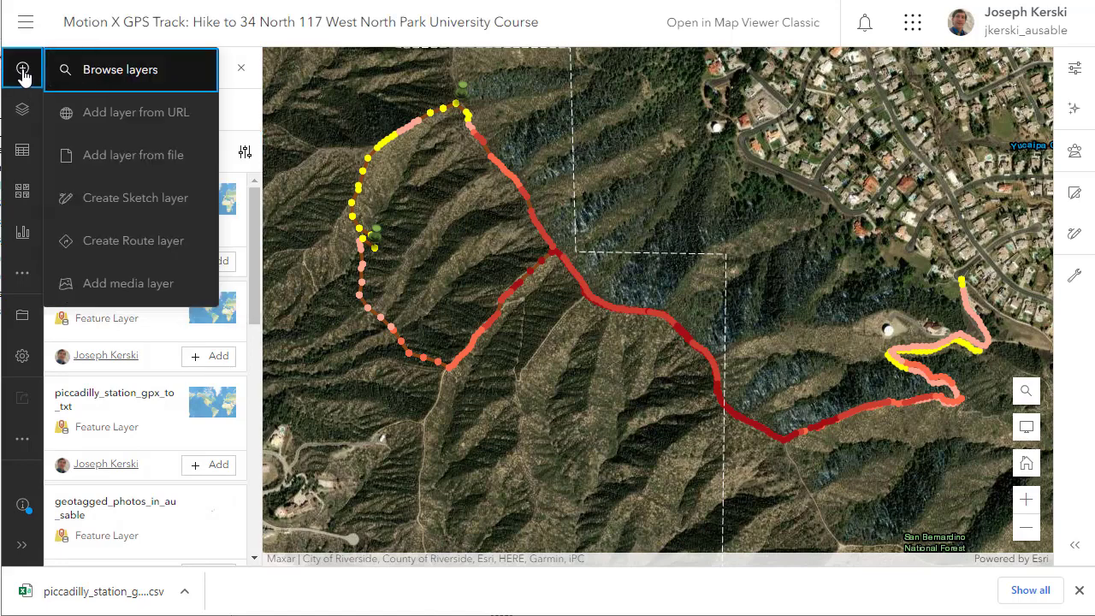
{"action": "left_click", "coordinate": [100, 163]}
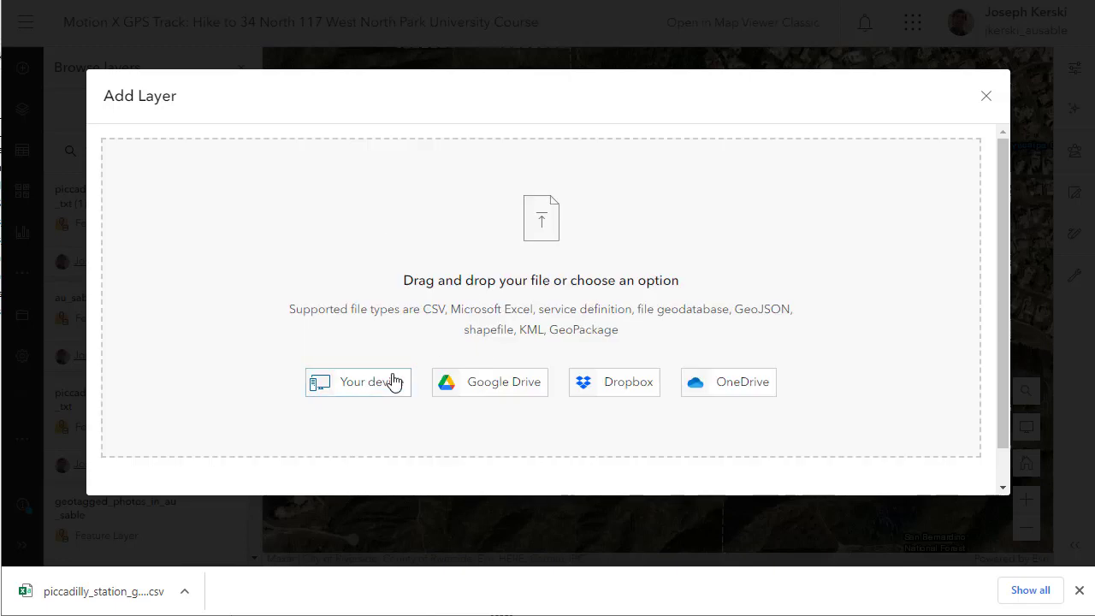
{"action": "left_click", "coordinate": [393, 382]}
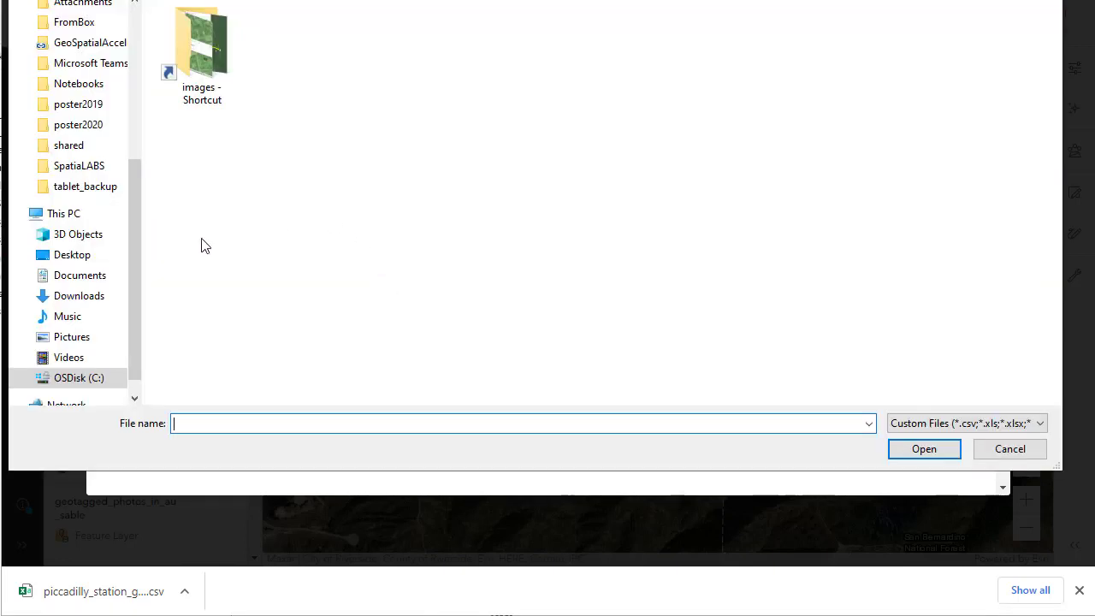
- Open piccadilly_station_gpx_to_txt (2).csv from the Downloads folder
{"action": "left_click", "coordinate": [79, 295]}
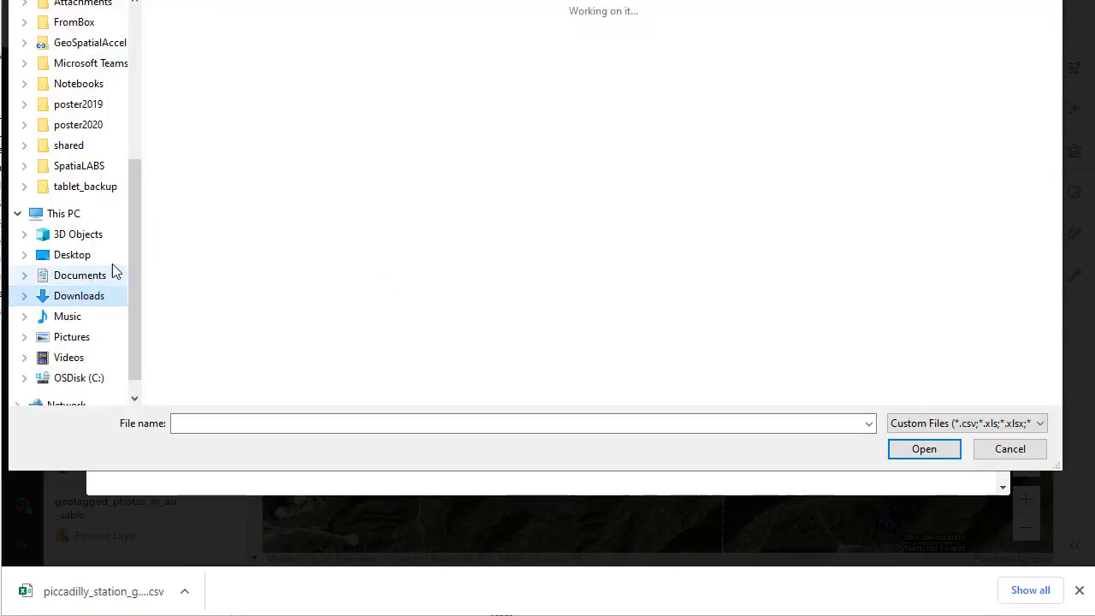
{"action": "left_click", "coordinate": [218, 96]}
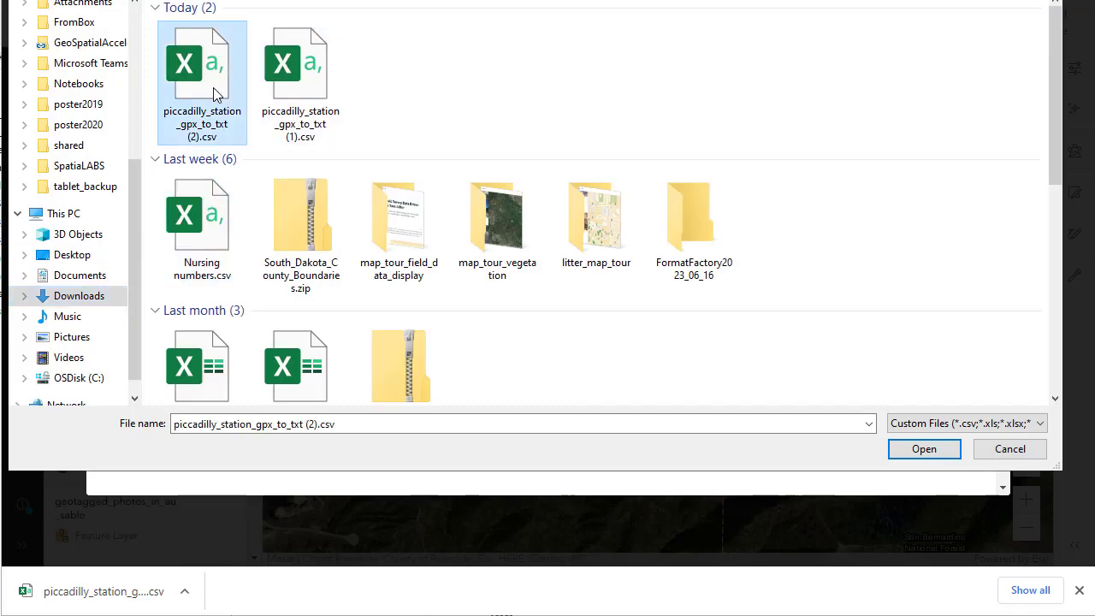
{"action": "left_click", "coordinate": [922, 449]}
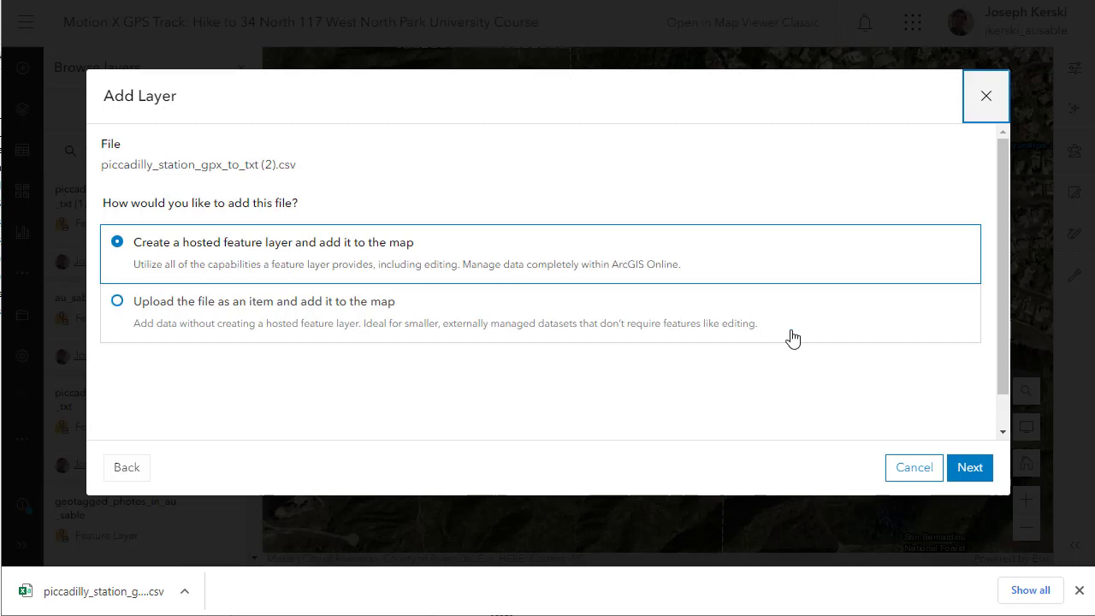
- Accept the hosted feature layer option, all 8 fields, and Latitude/Longitude as location fields
{"action": "left_click", "coordinate": [969, 469]}
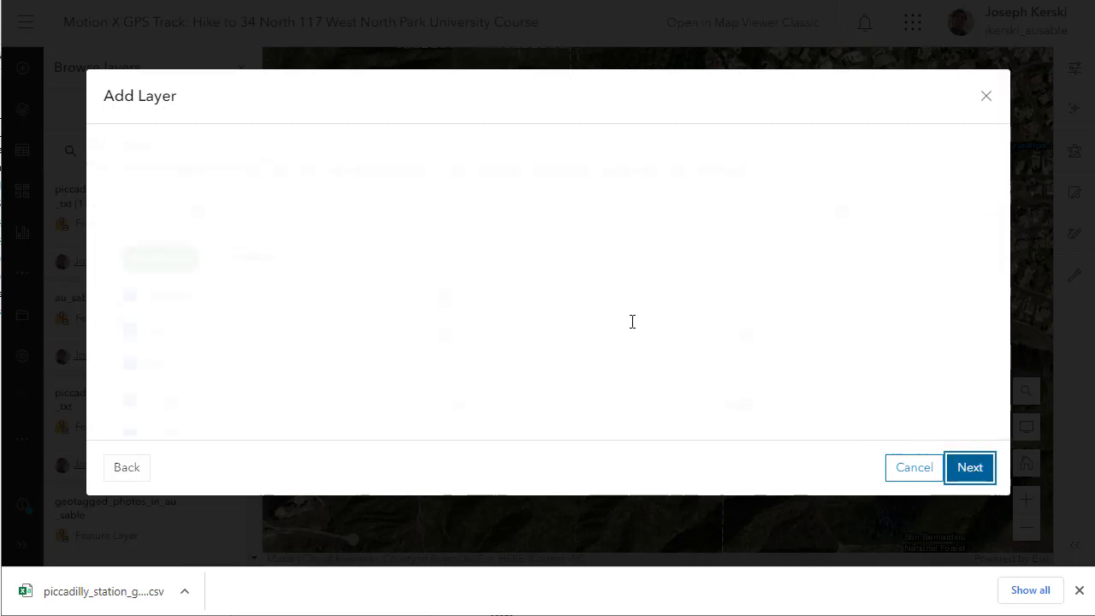
{"action": "scroll", "coordinate": [456, 374], "scroll_direction": "down", "scroll_amount": 1}
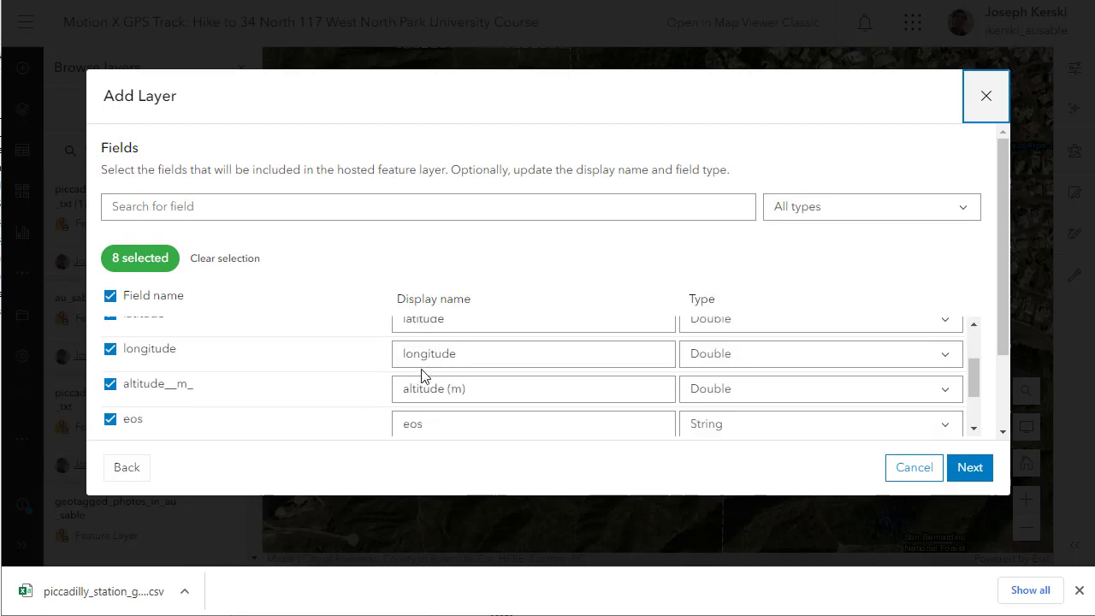
{"action": "scroll", "coordinate": [456, 345], "scroll_direction": "down", "scroll_amount": 1}
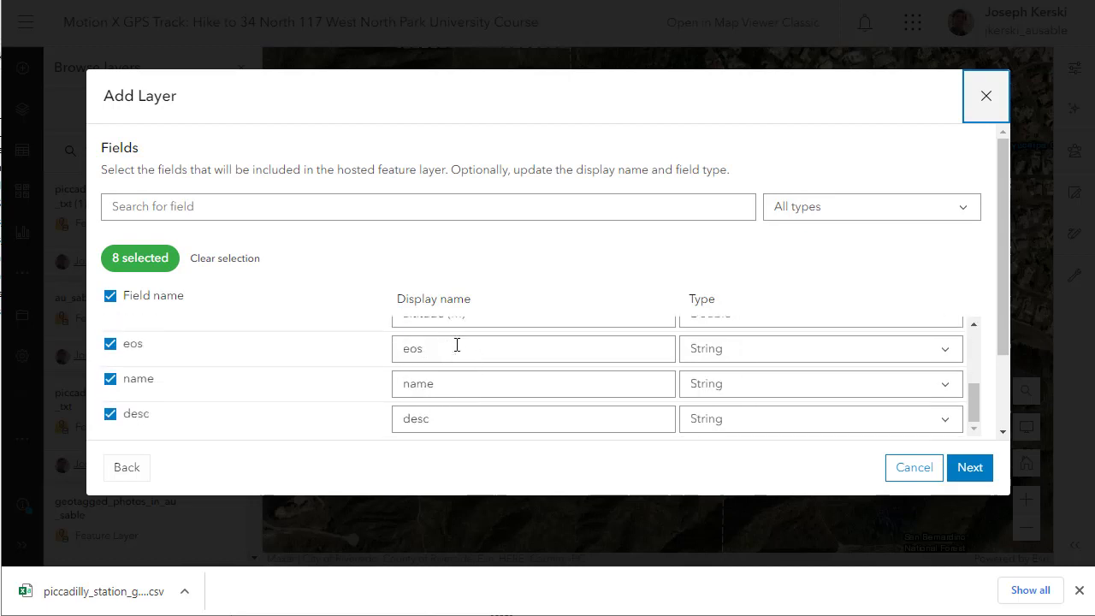
{"action": "left_click", "coordinate": [976, 468]}
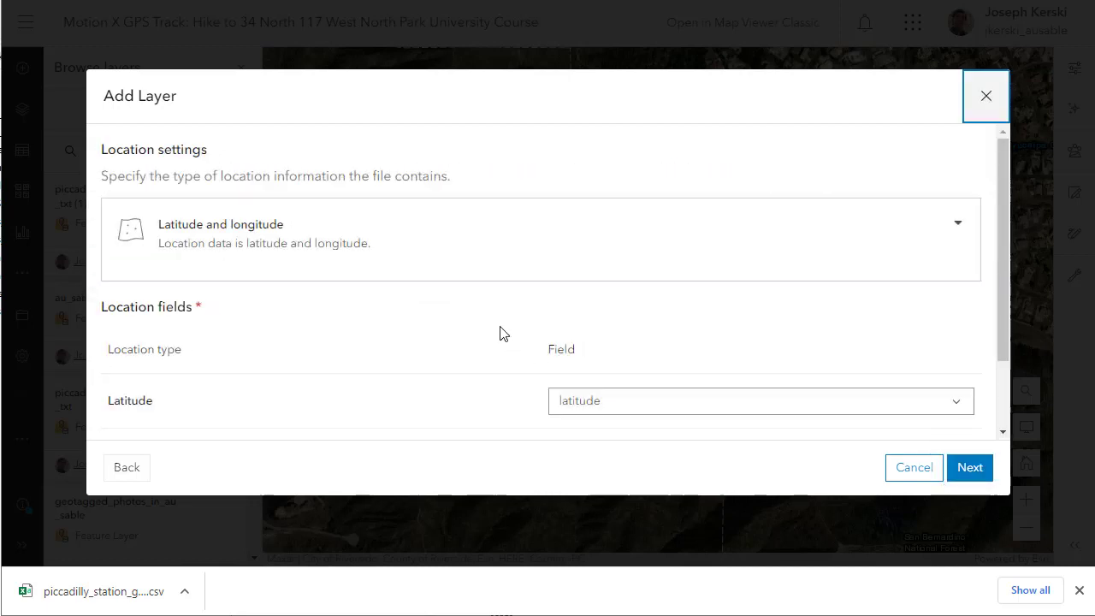
{"action": "scroll", "coordinate": [641, 391], "scroll_direction": "down", "scroll_amount": 1}
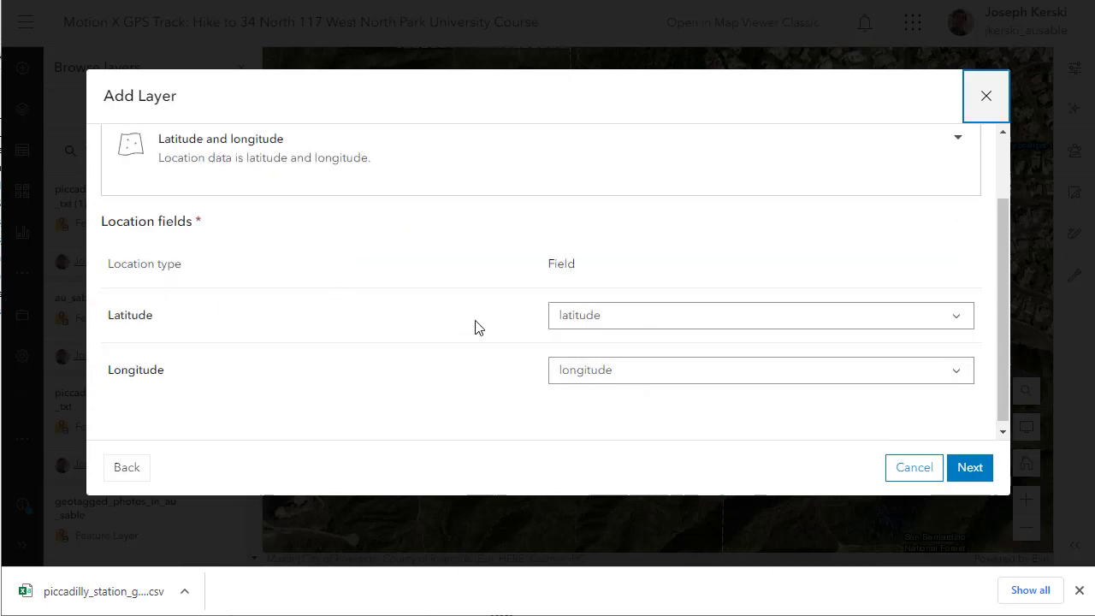
{"action": "left_click", "coordinate": [973, 476]}
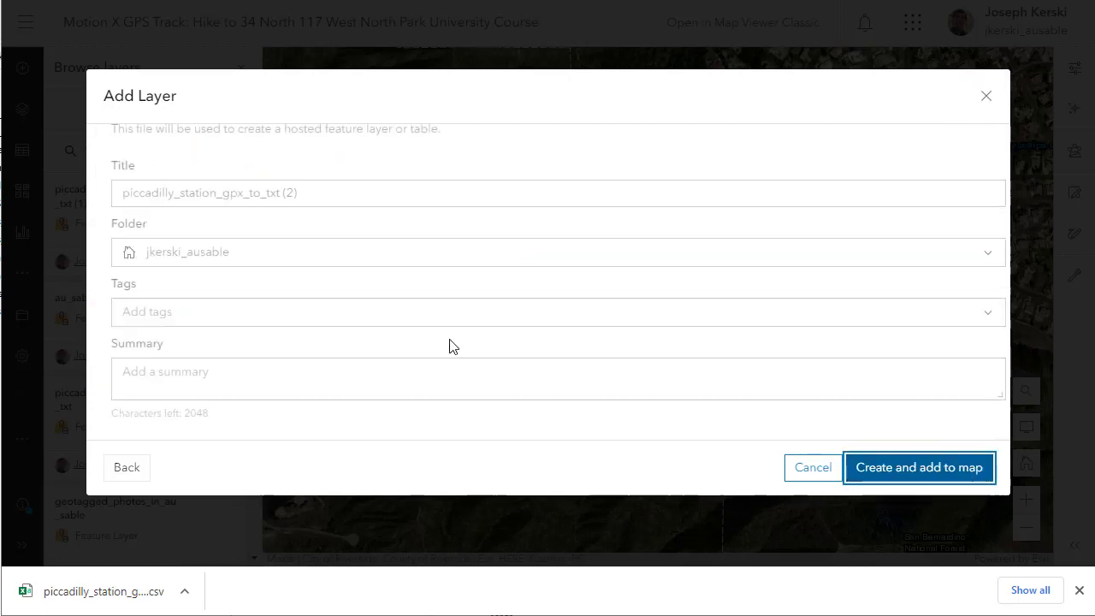
- Edit the layer title's ending to 'TEST' to avoid a duplicate name
{"action": "left_click_drag", "start_coordinate": [314, 194], "coordinate": [114, 193]}
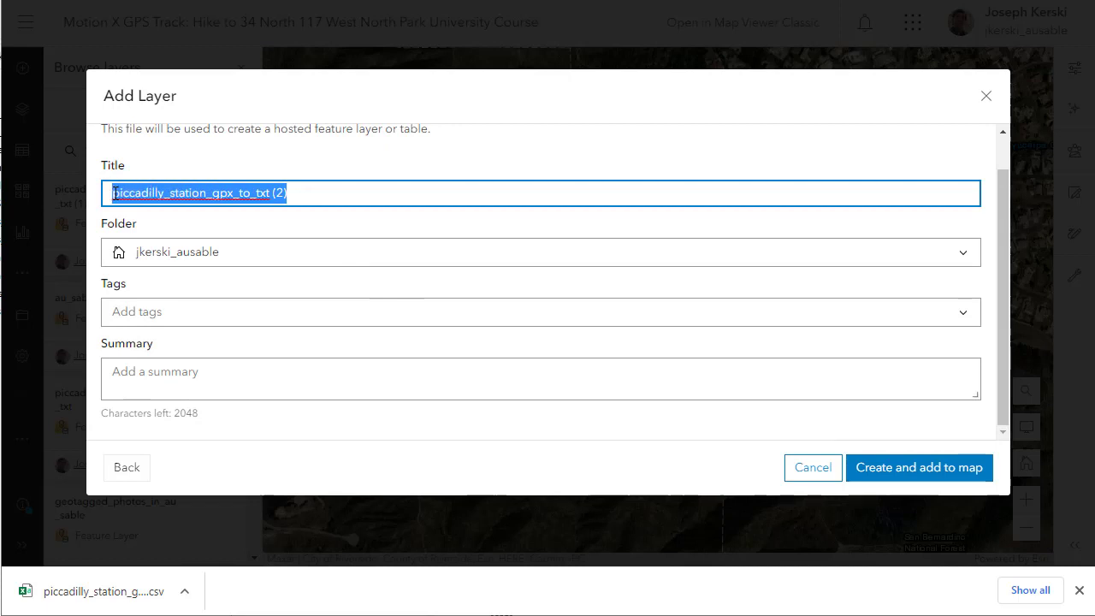
{"action": "left_click", "coordinate": [318, 195]}
{"action": "key", "text": "BackSpace"}
{"action": "key", "text": "BackSpace"}
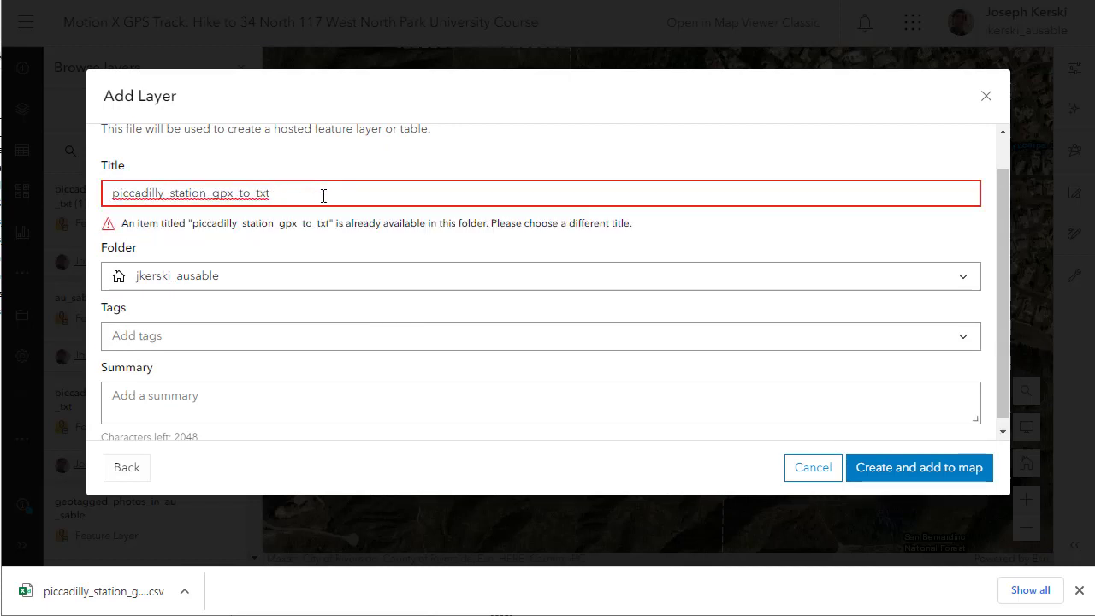
{"action": "key", "text": "BackSpace"}
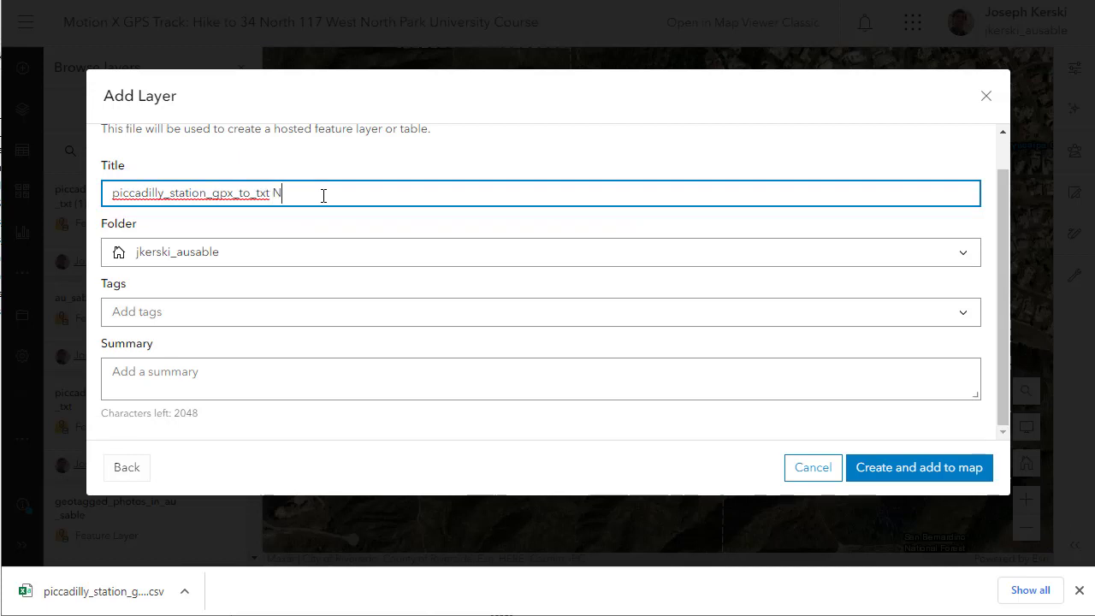
{"action": "type", "text": "TEST"}
- Add the tags Field work, England and California
{"action": "left_click", "coordinate": [233, 311]}
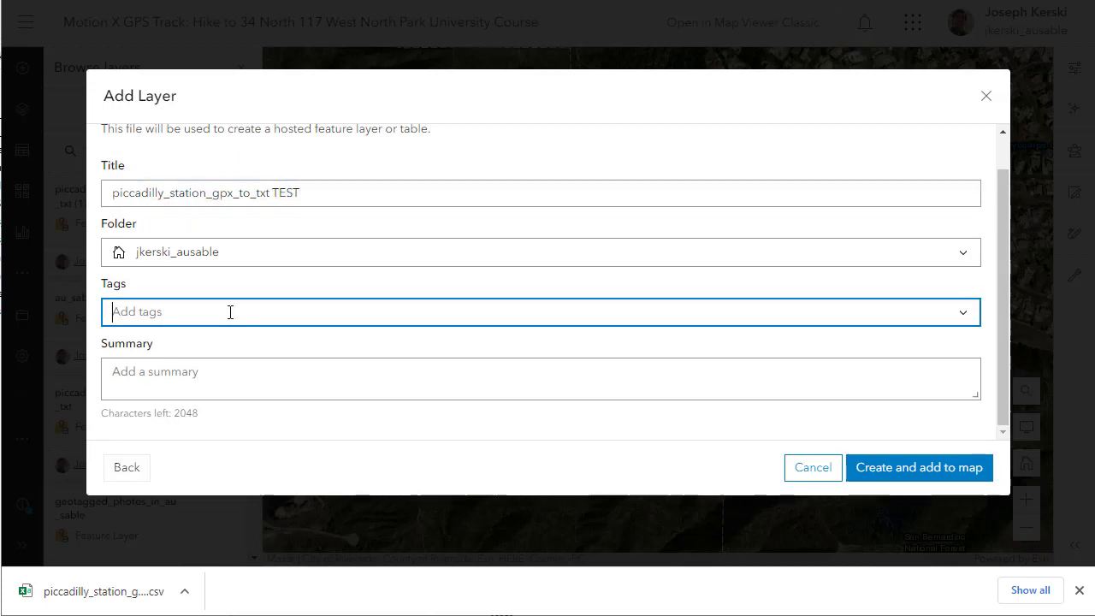
{"action": "type", "text": "Field work"}
{"action": "key", "text": "Return"}
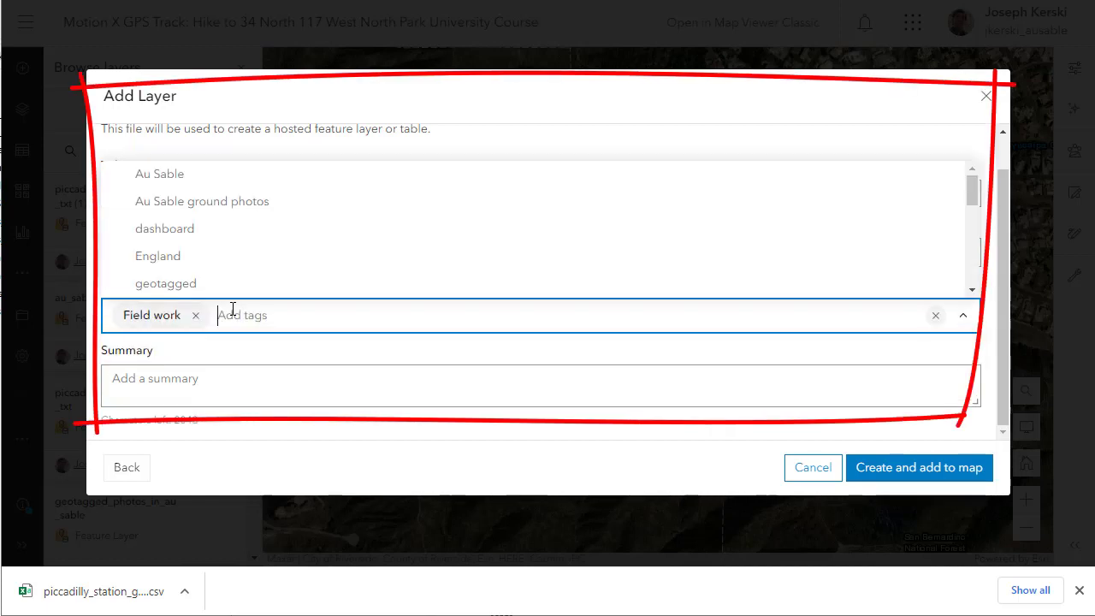
{"action": "type", "text": "England"}
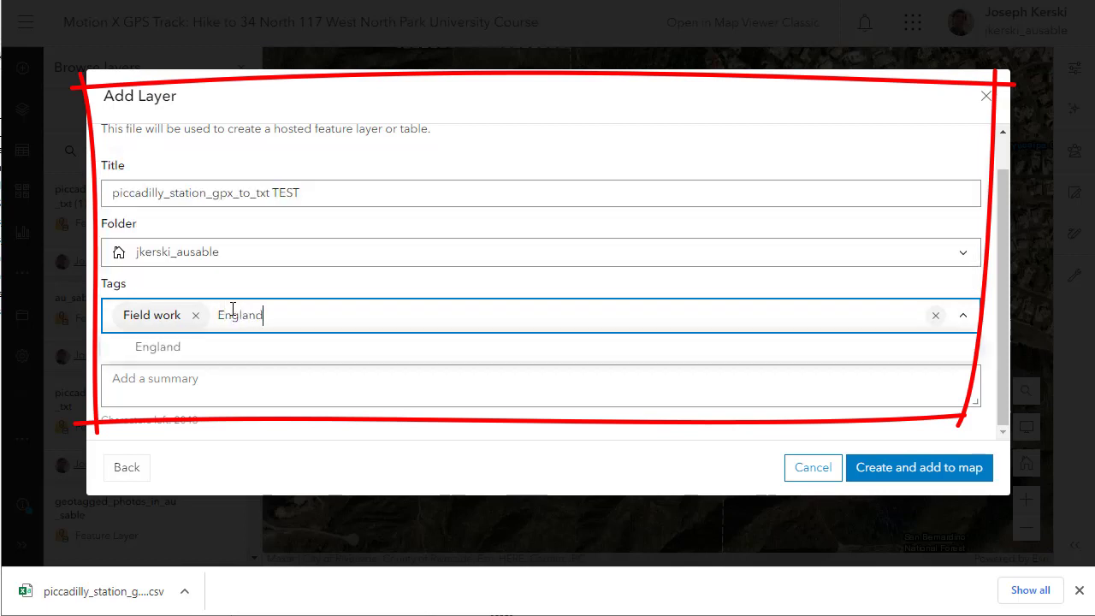
{"action": "key", "text": "Return"}
{"action": "type", "text": "Cal"}
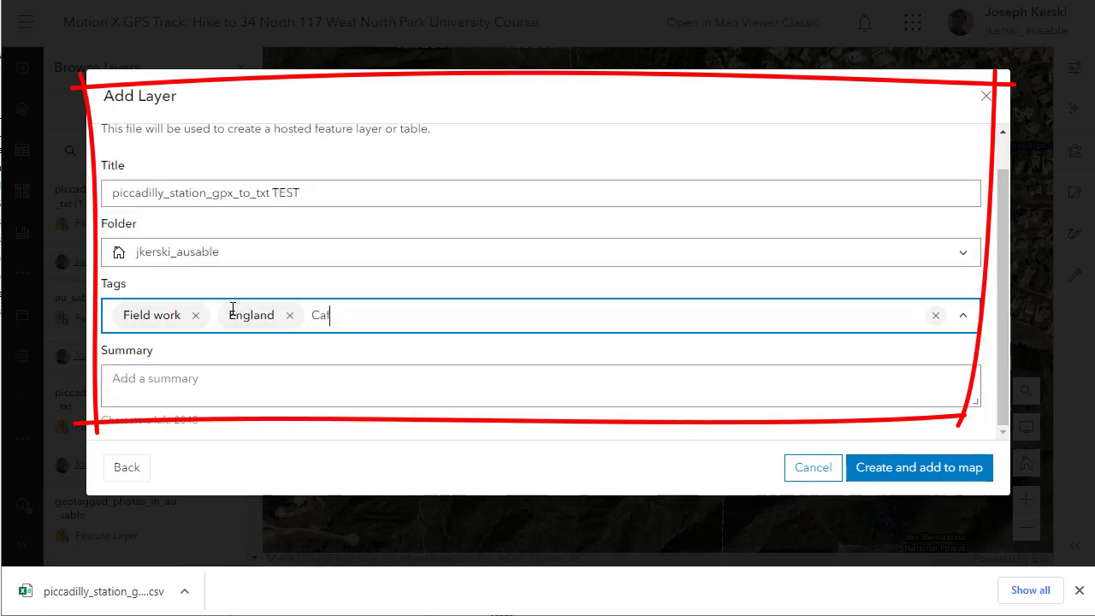
{"action": "type", "text": "ifor"}
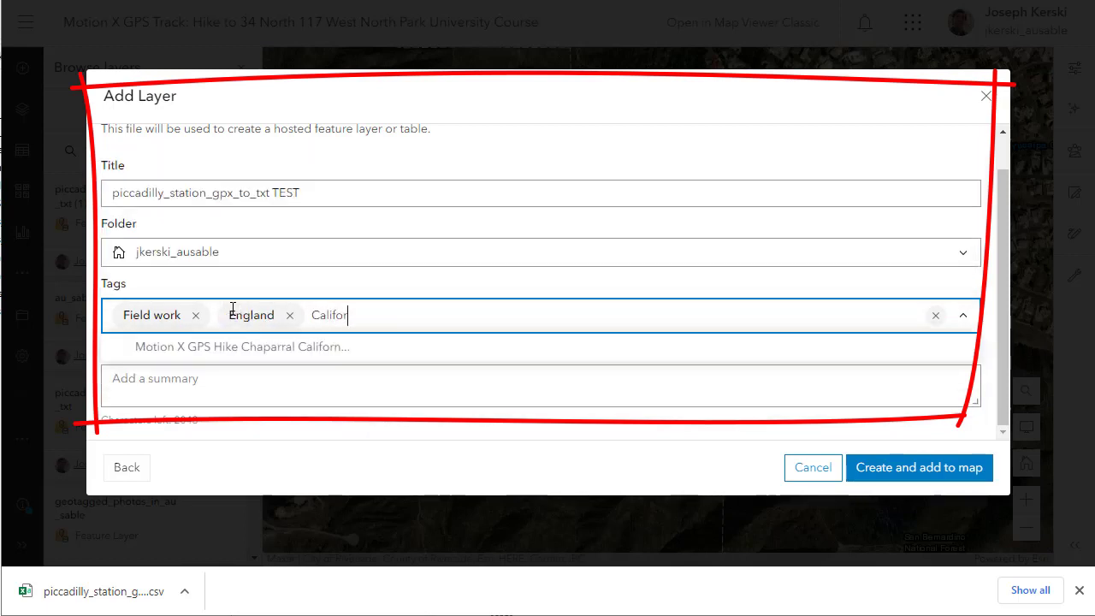
{"action": "type", "text": "nia"}
{"action": "key", "text": "Return"}
- Enter the summary 'Mapping field work for Au Sable GIS Enviro course' and create the layer
{"action": "left_click", "coordinate": [218, 382]}
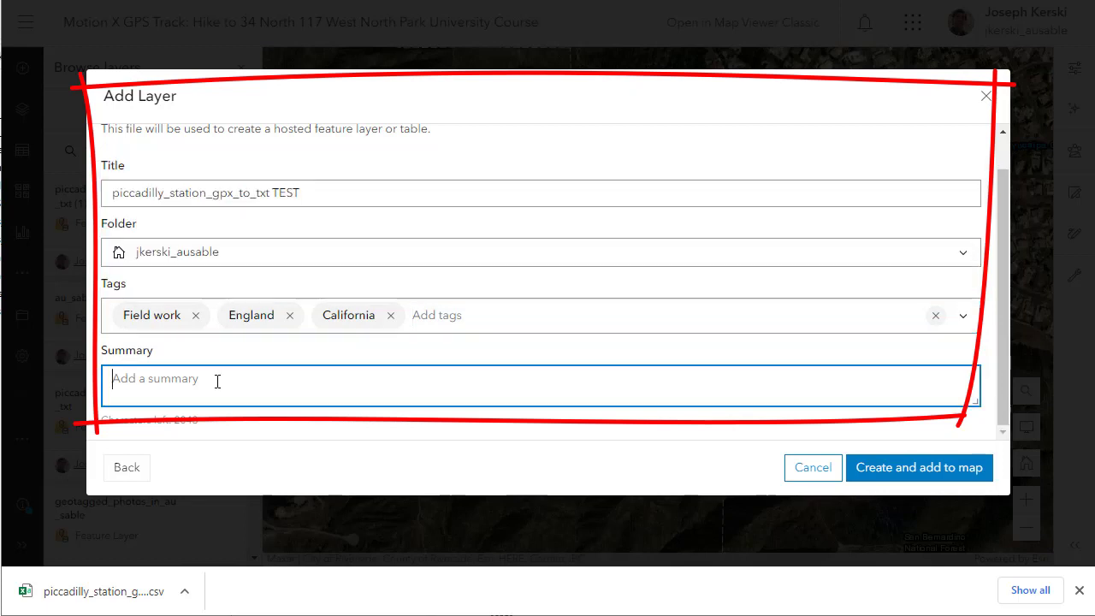
{"action": "type", "text": "Field "}
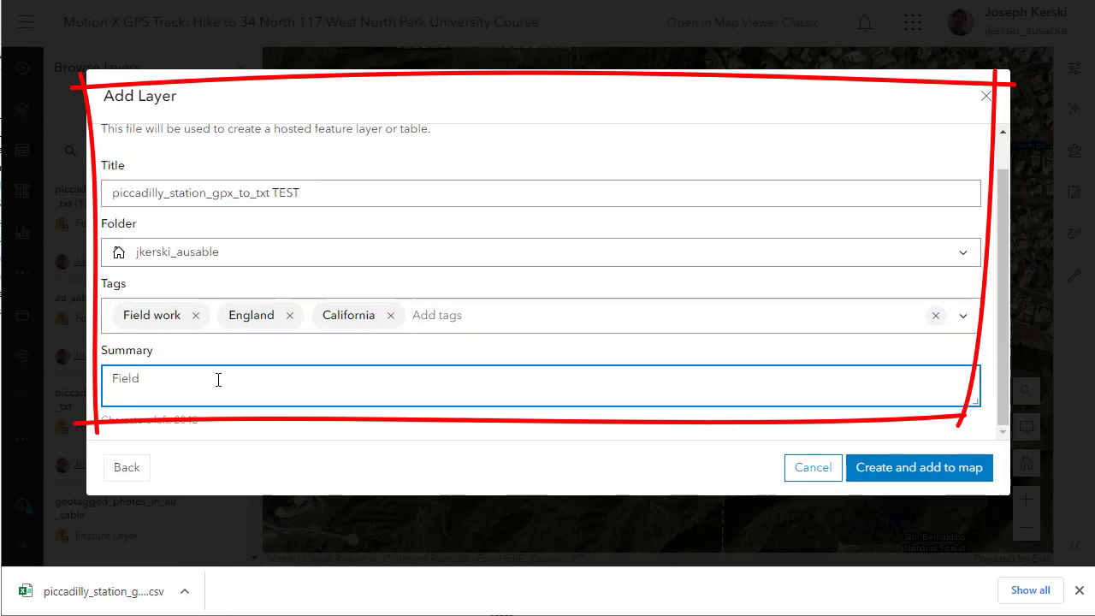
{"action": "type", "text": "work"}
{"action": "key", "text": "BackSpace"}
{"action": "key", "text": "BackSpace"}
{"action": "key", "text": "BackSpace"}
{"action": "key", "text": "BackSpace"}
{"action": "key", "text": "BackSpace"}
{"action": "key", "text": "BackSpace"}
{"action": "key", "text": "BackSpace"}
{"action": "key", "text": "BackSpace"}
{"action": "key", "text": "BackSpace"}
{"action": "key", "text": "BackSpace"}
{"action": "type", "text": "Mapping field work for"}
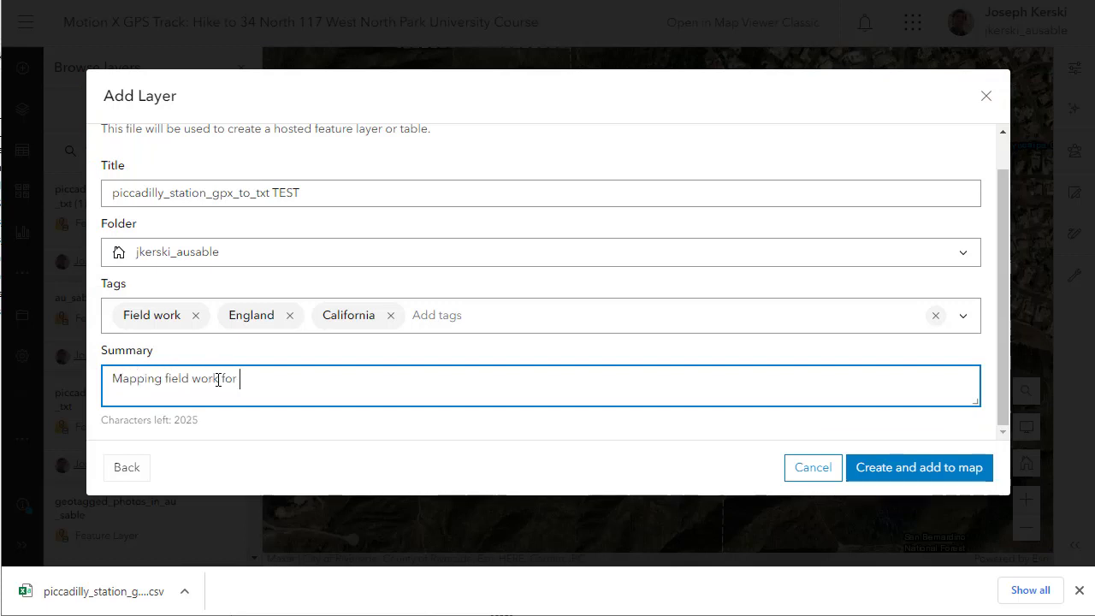
{"action": "type", "text": " Au Sable GIS Enviro course"}
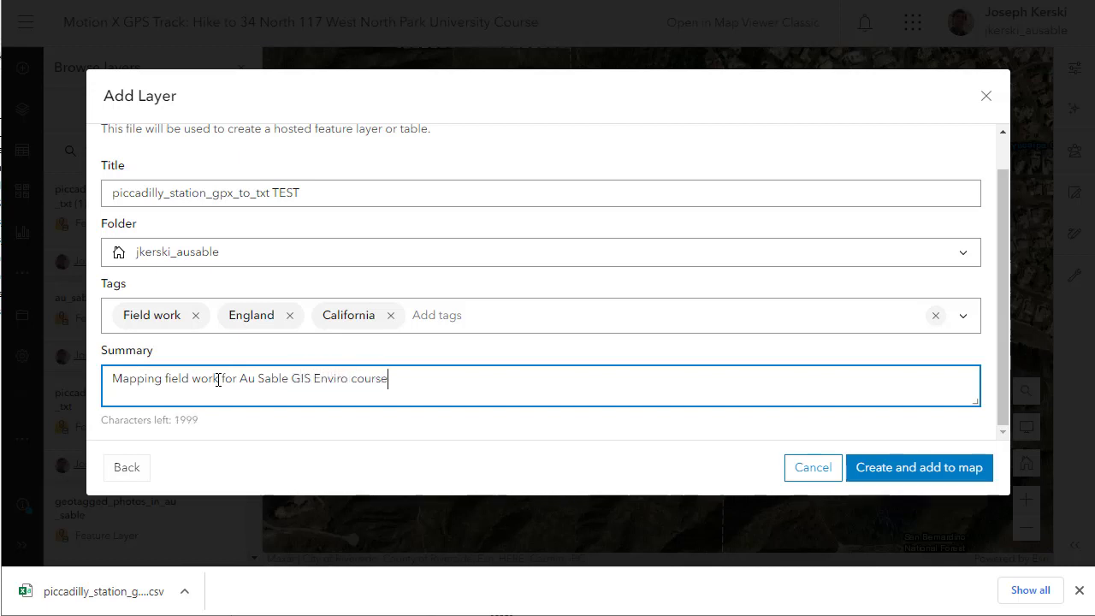
{"action": "left_click", "coordinate": [910, 477]}
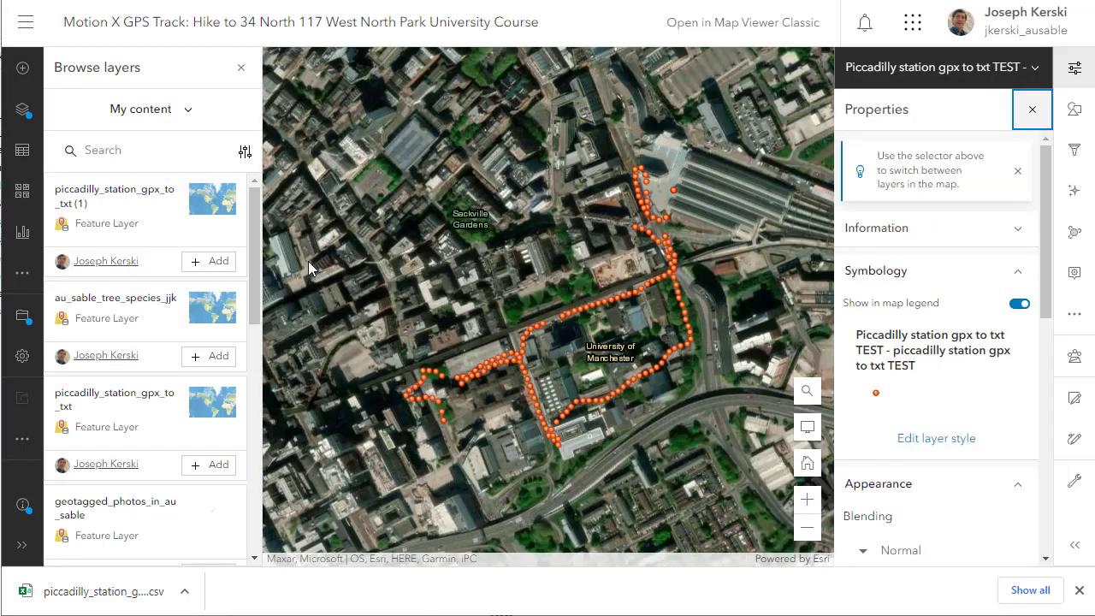
- Review the layer list, toggling Map Notes visibility, then open the Bookmarks list
{"action": "left_click", "coordinate": [22, 110]}
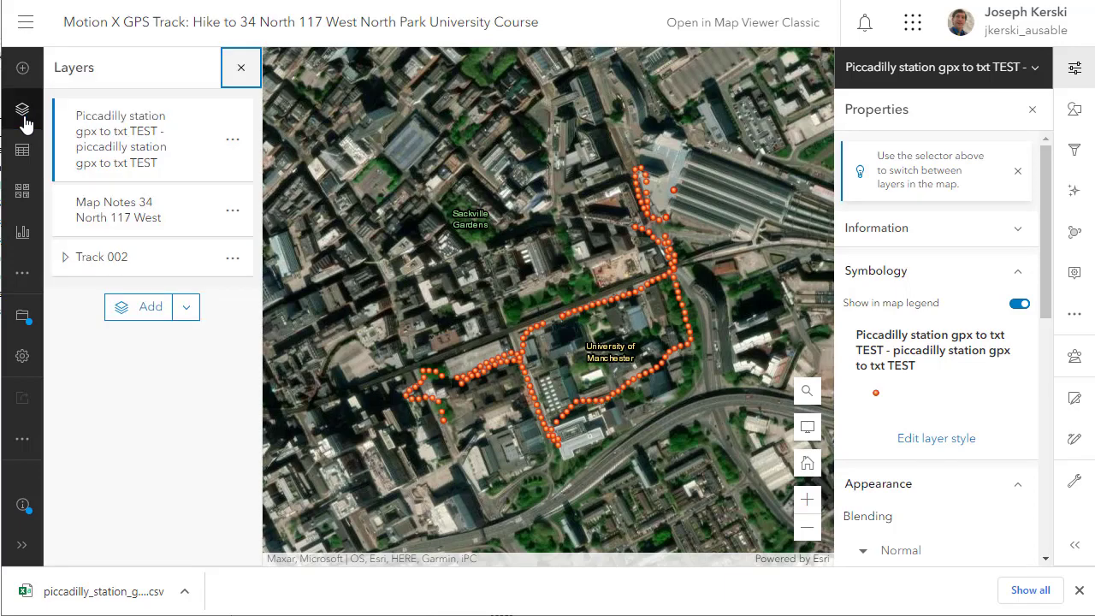
{"action": "left_click", "coordinate": [208, 211]}
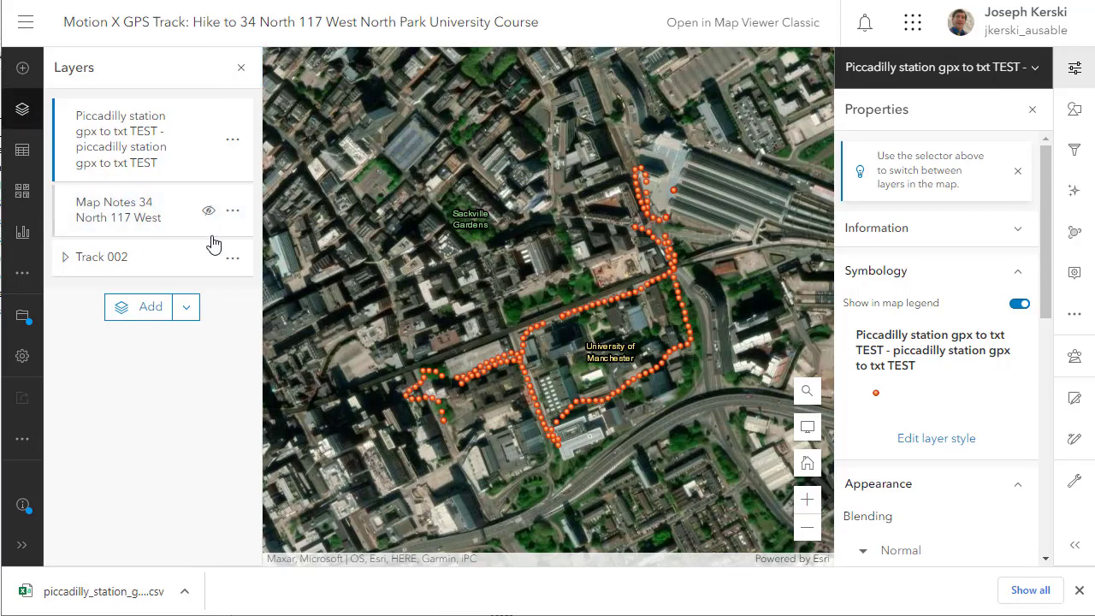
{"action": "left_click", "coordinate": [23, 284]}
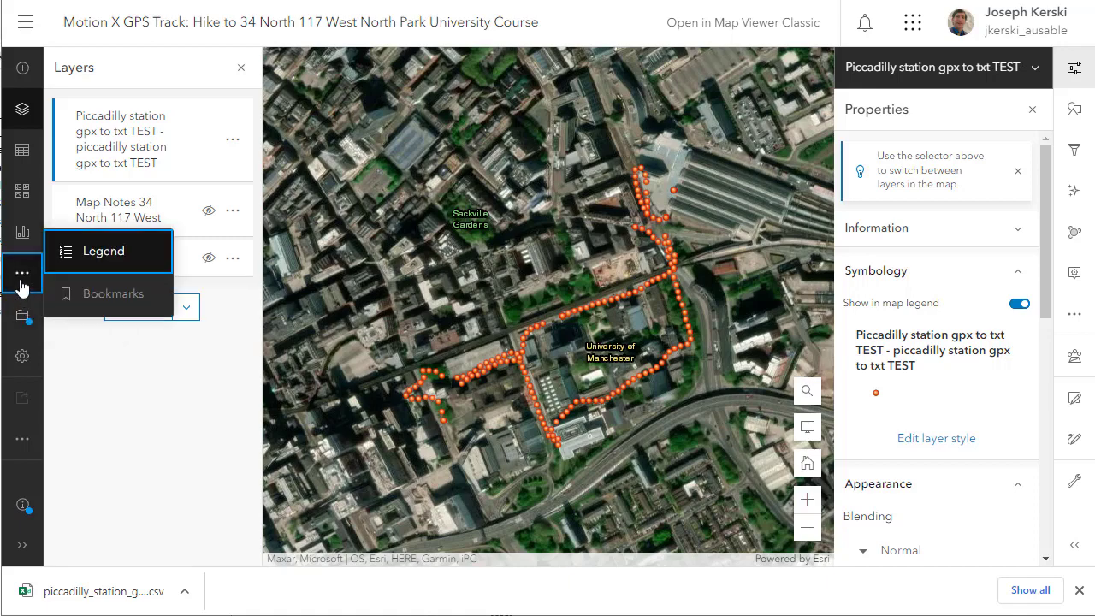
{"action": "left_click", "coordinate": [84, 296]}
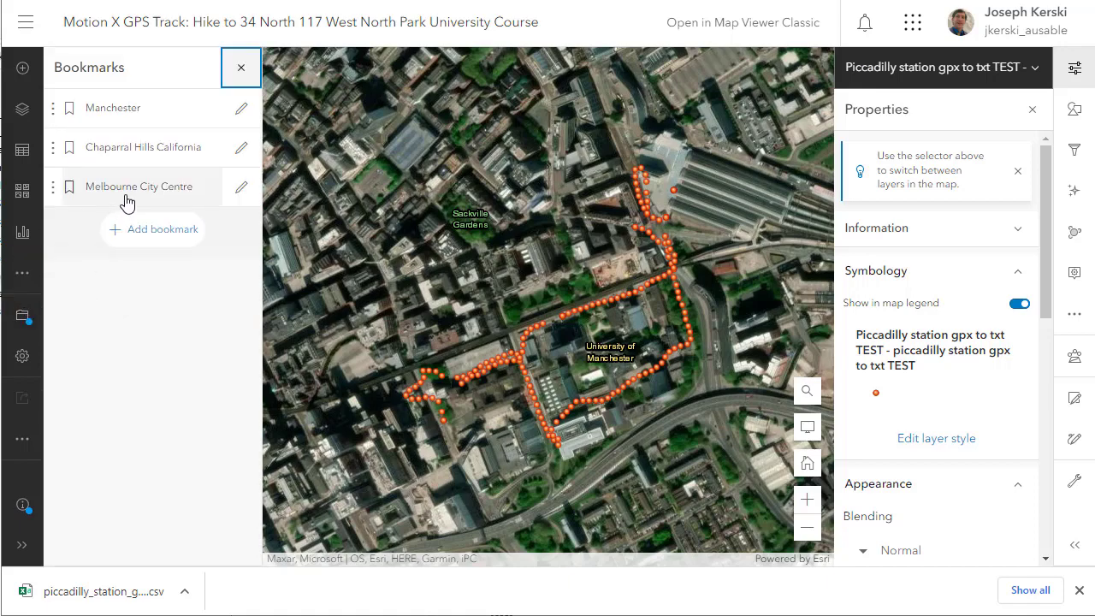
- Tour the Melbourne, Chaparral Hills and Manchester bookmarks and turn on the Chaparral hike track
{"action": "left_click", "coordinate": [125, 202]}
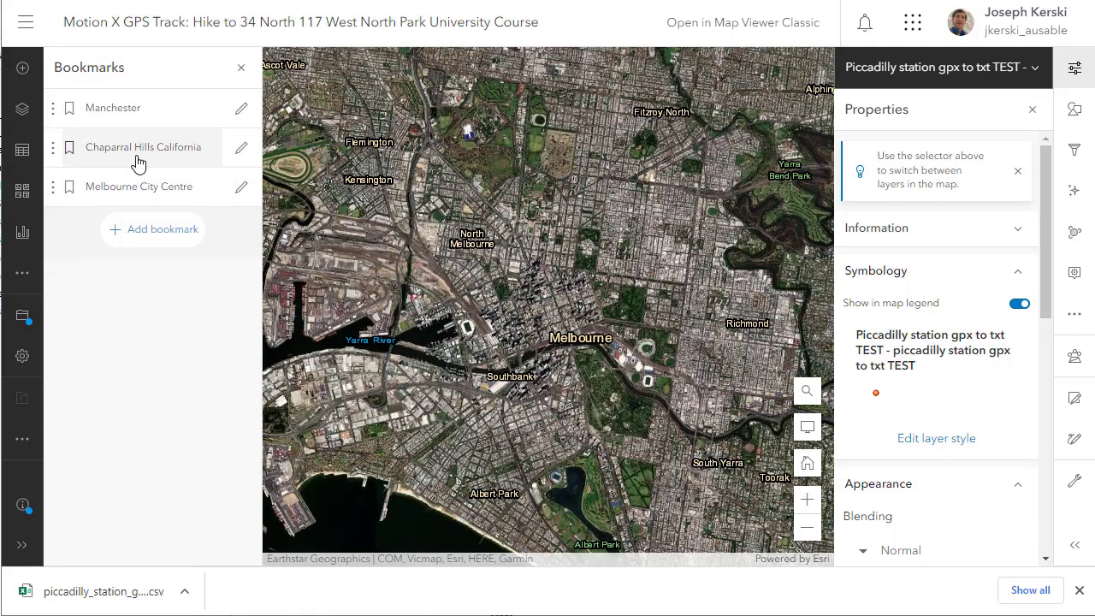
{"action": "left_click", "coordinate": [140, 159]}
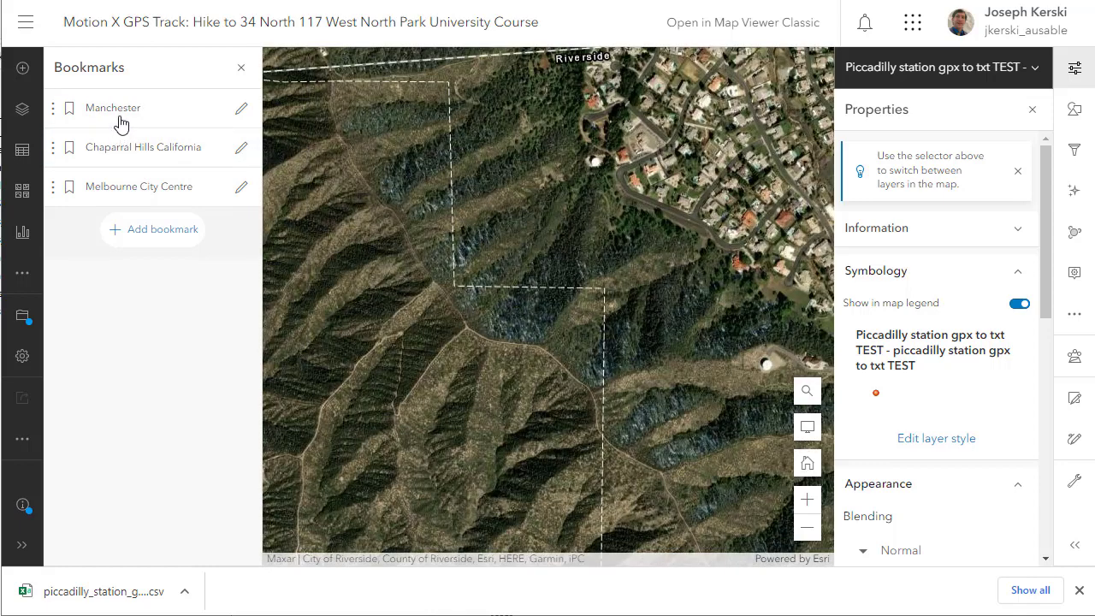
{"action": "left_click", "coordinate": [120, 112]}
{"action": "left_click", "coordinate": [134, 156]}
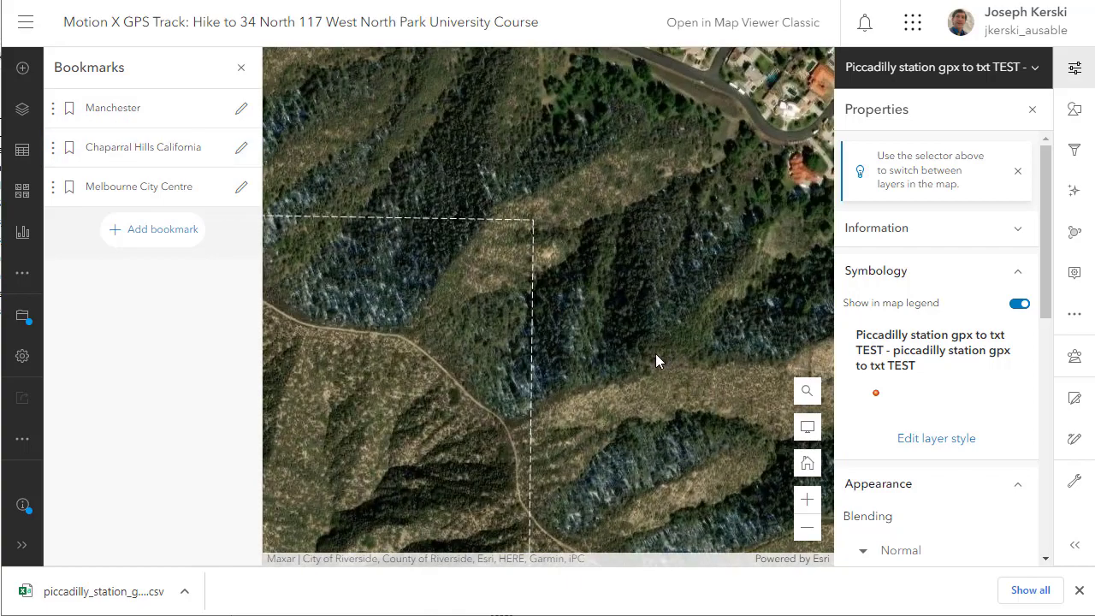
{"action": "scroll", "coordinate": [661, 354], "scroll_direction": "down", "scroll_amount": 2}
{"action": "scroll", "coordinate": [590, 354], "scroll_direction": "down", "scroll_amount": 1}
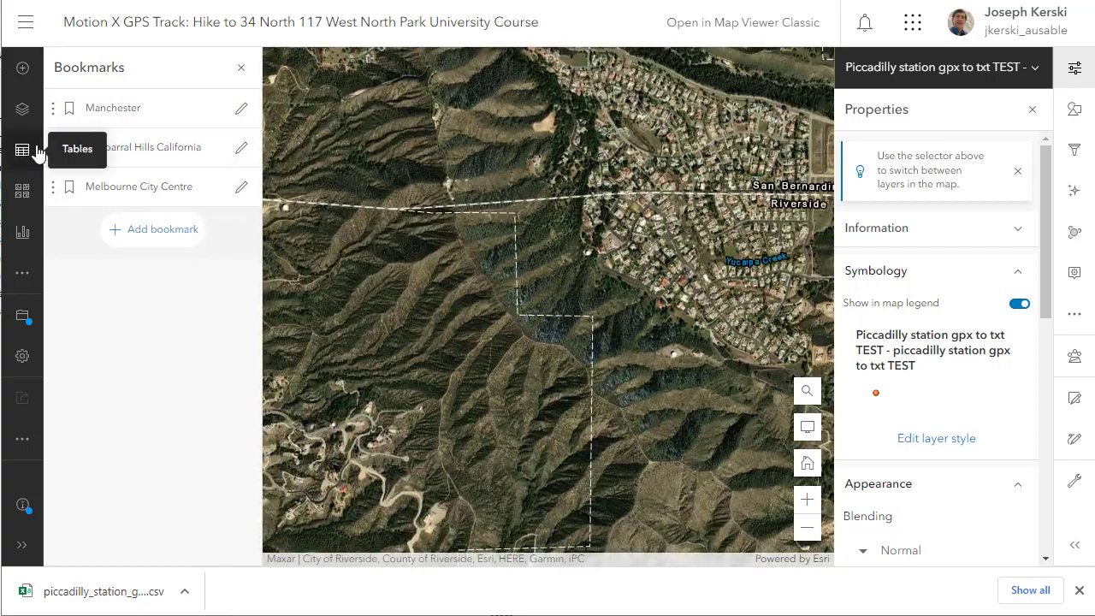
{"action": "left_click", "coordinate": [25, 111]}
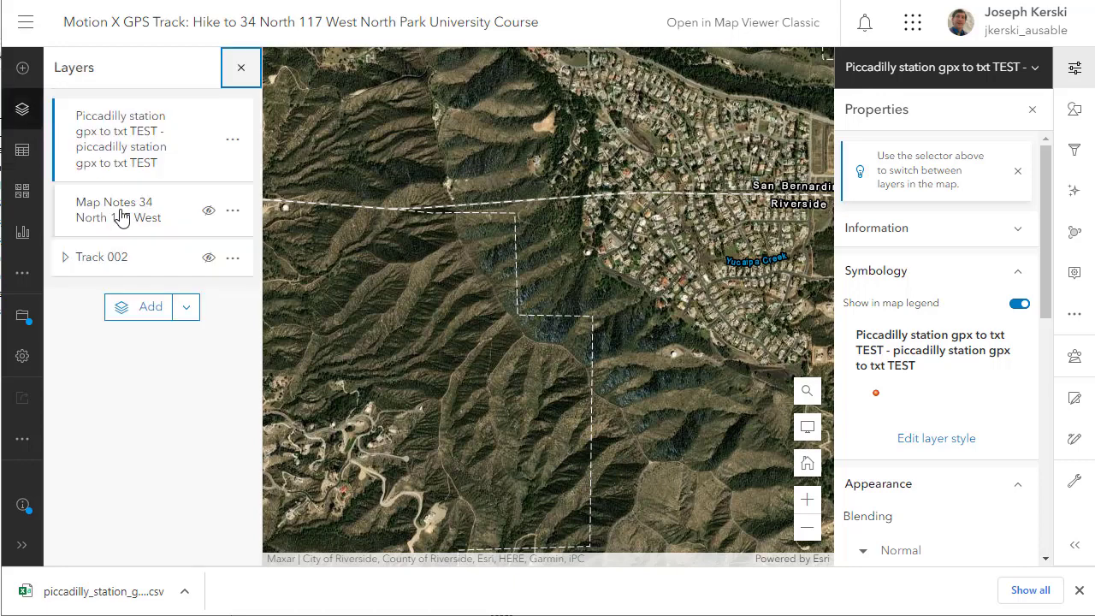
{"action": "left_click", "coordinate": [210, 257]}
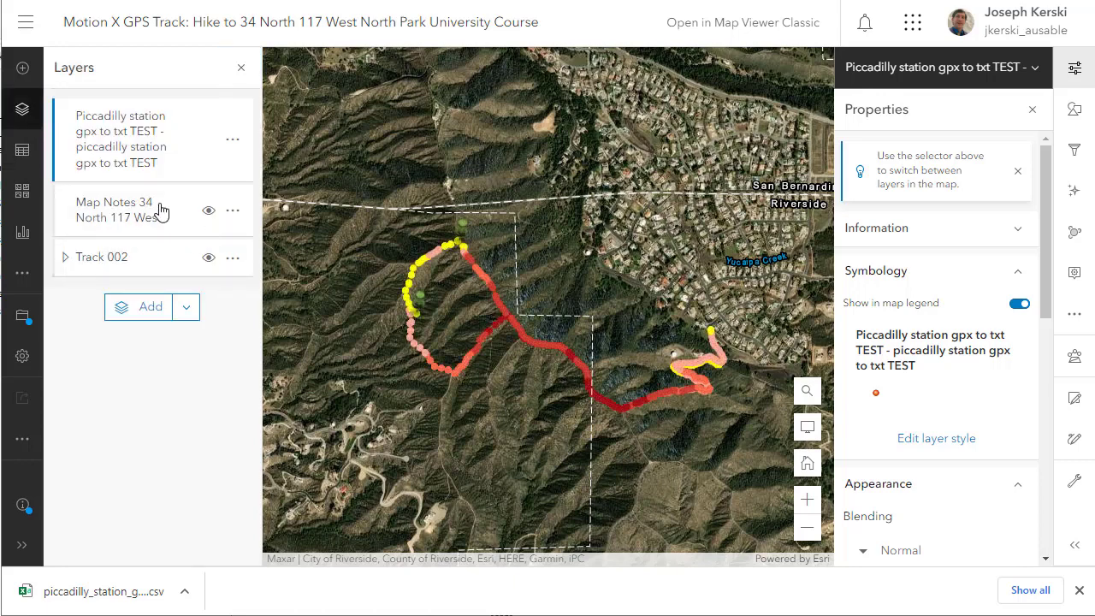
- Return to the Manchester bookmark and deselect the Piccadilly layer in the layer list
{"action": "left_click", "coordinate": [21, 274]}
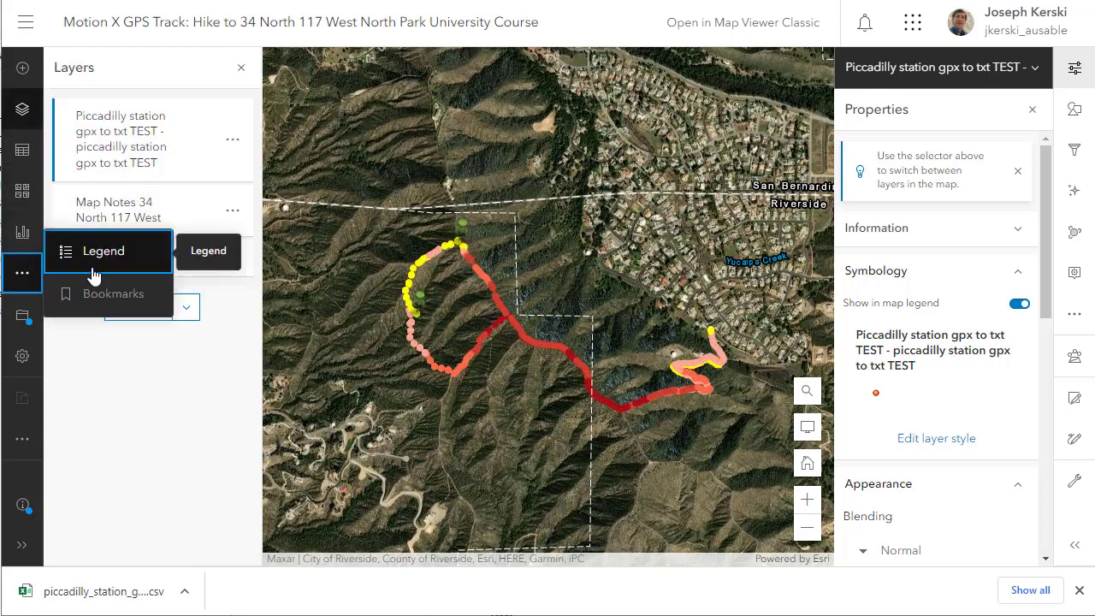
{"action": "left_click", "coordinate": [128, 292]}
{"action": "left_click", "coordinate": [126, 160]}
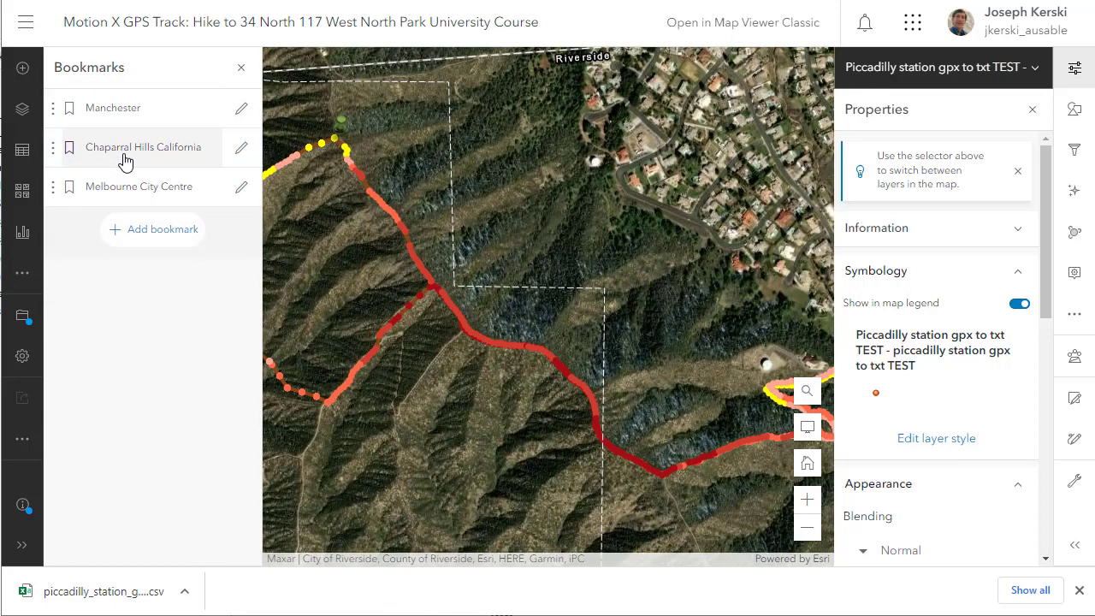
{"action": "left_click", "coordinate": [106, 108]}
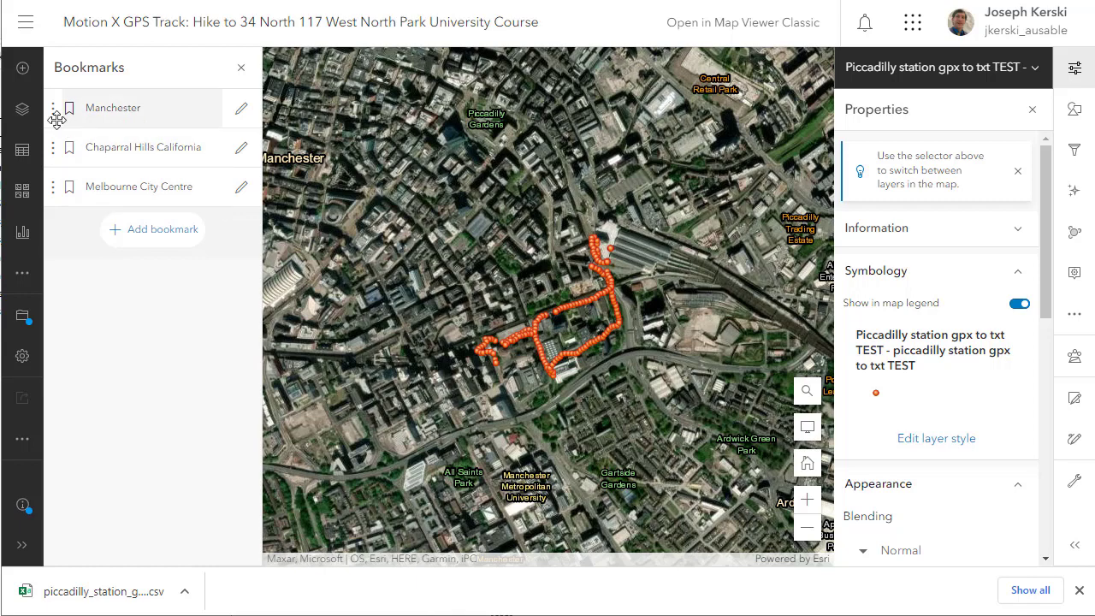
{"action": "left_click", "coordinate": [23, 110]}
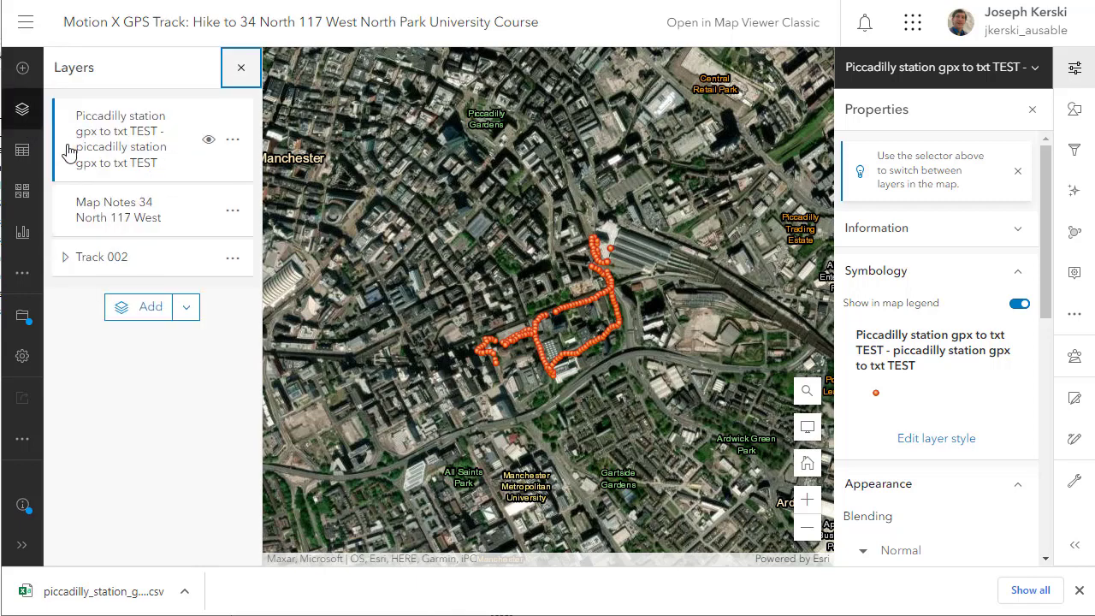
{"action": "left_click", "coordinate": [140, 147]}
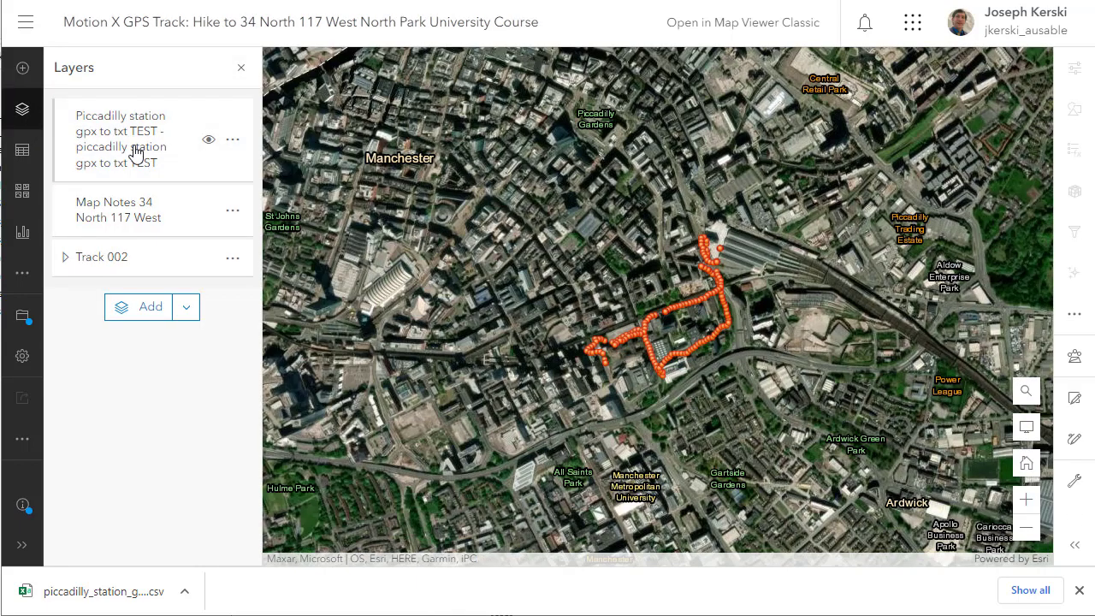
{"action": "left_click", "coordinate": [231, 147]}
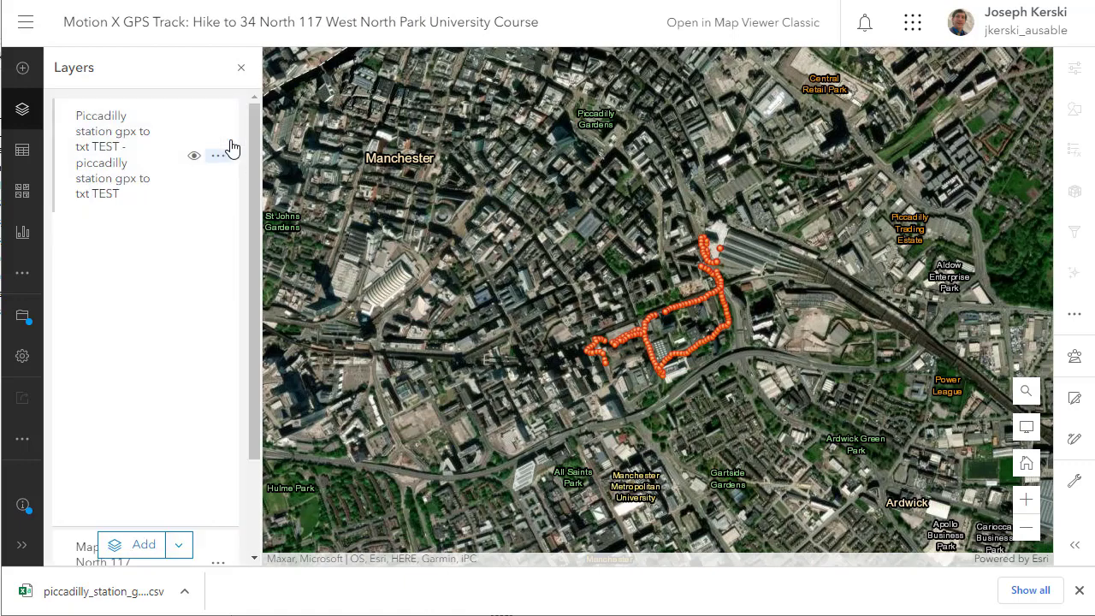
- Open and expand the Piccadilly layer's attribute table, sorting records by altitude, lowest first
{"action": "left_click", "coordinate": [128, 286]}
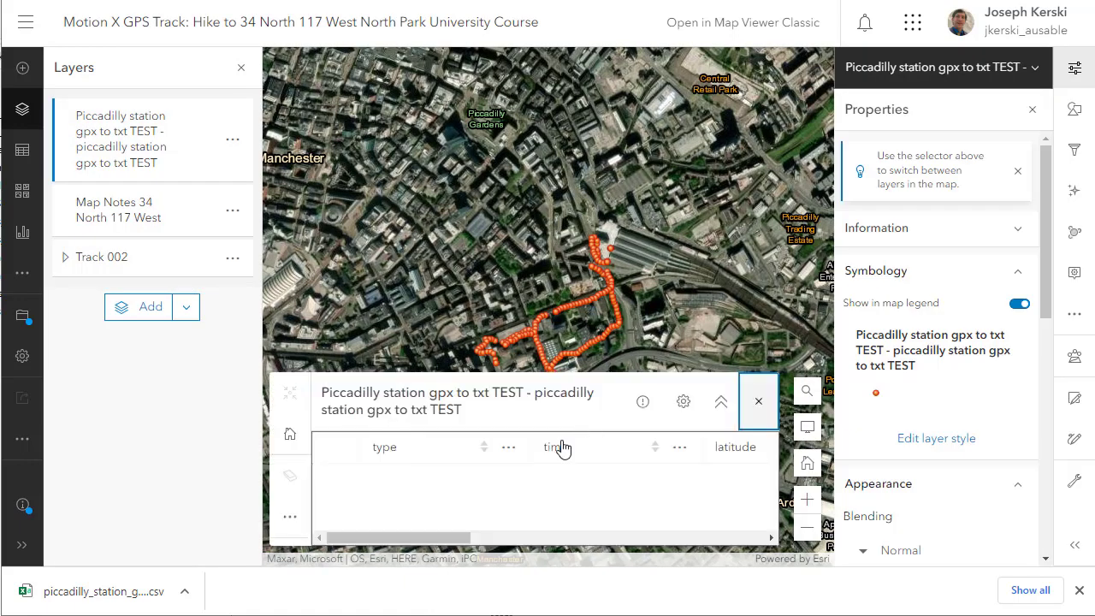
{"action": "left_click", "coordinate": [721, 409]}
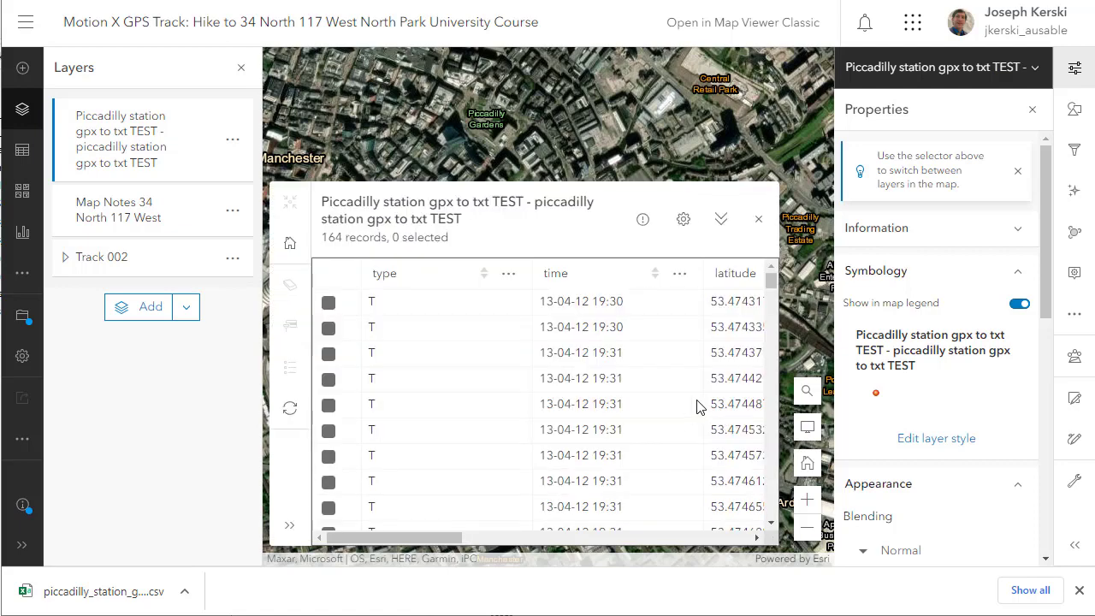
{"action": "left_click_drag", "start_coordinate": [446, 536], "coordinate": [590, 551]}
{"action": "left_click", "coordinate": [603, 285]}
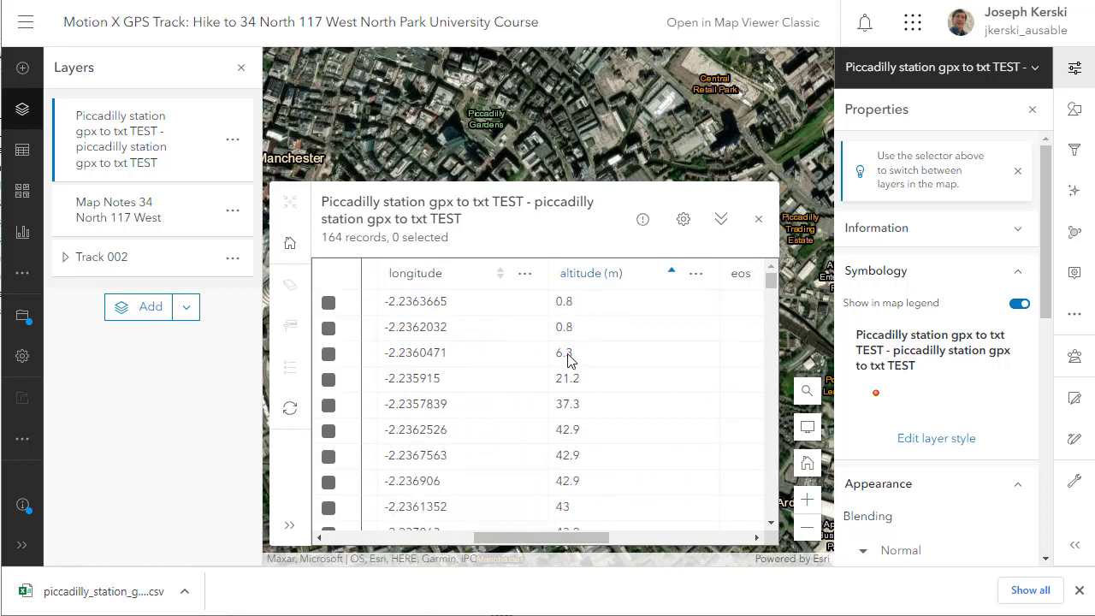
- Select the three lowest-altitude point records, then close the attribute table
{"action": "left_click", "coordinate": [330, 354]}
{"action": "left_click", "coordinate": [330, 328]}
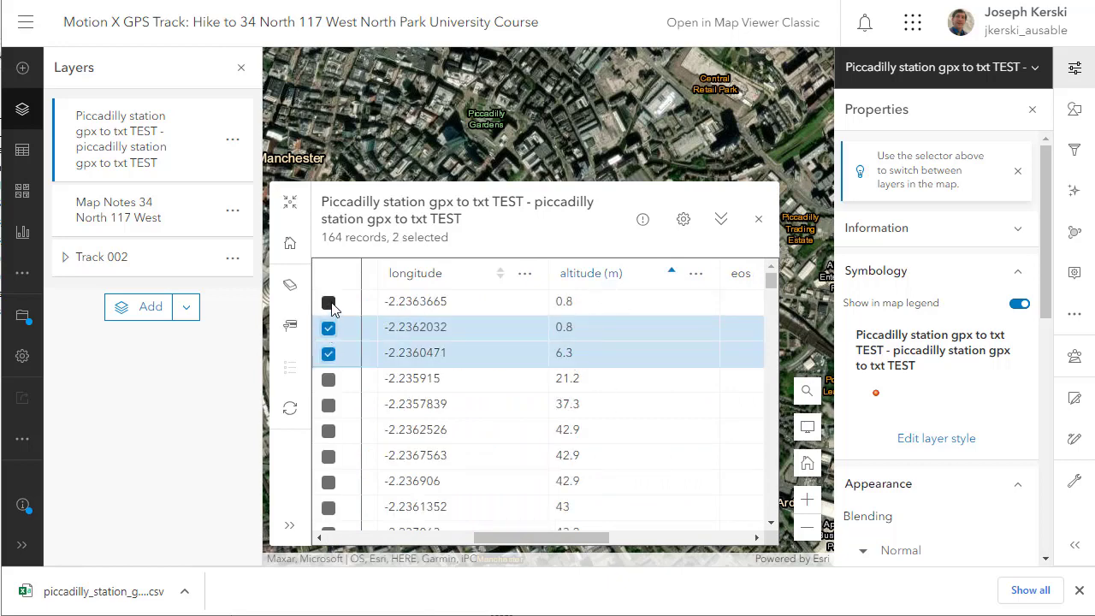
{"action": "left_click", "coordinate": [330, 303]}
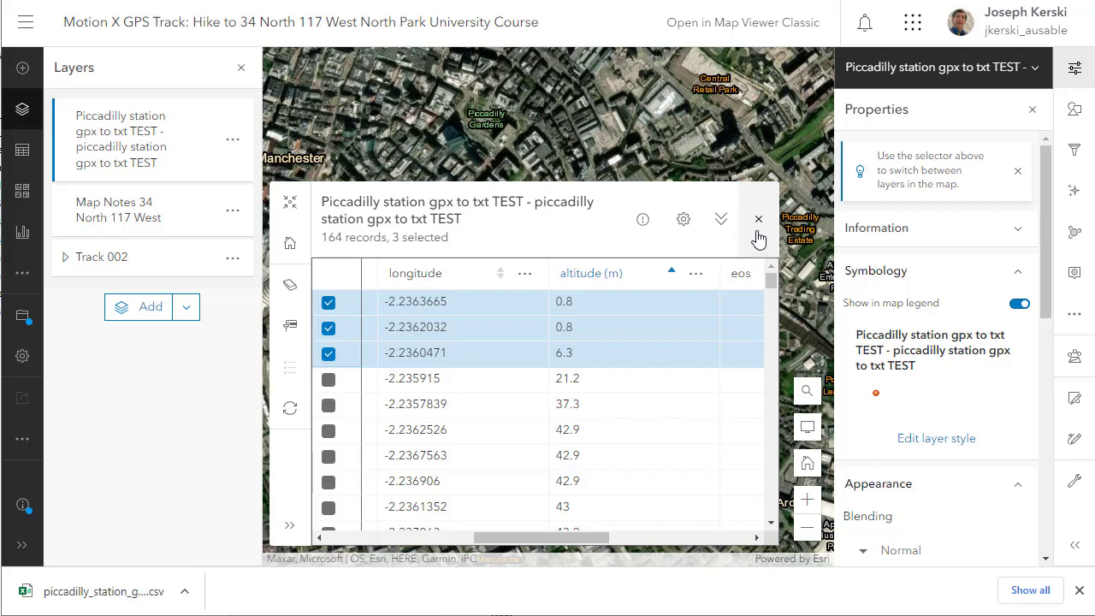
{"action": "left_click", "coordinate": [759, 221]}
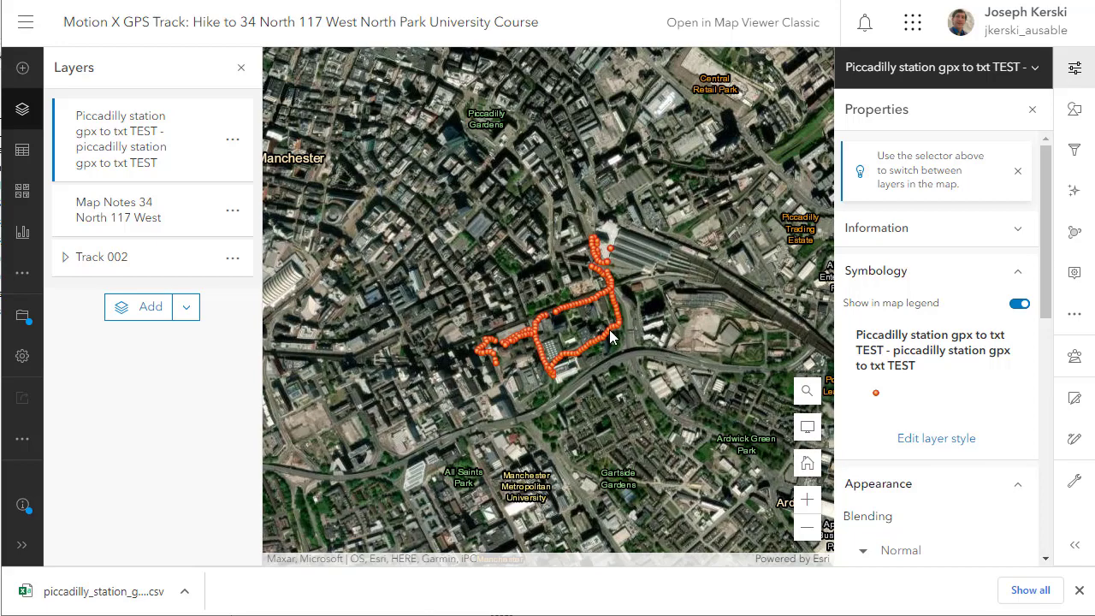
- Zoom the map in and out, then open Edit layer style for the Piccadilly layer
{"action": "scroll", "coordinate": [531, 336], "scroll_direction": "up", "scroll_amount": 3}
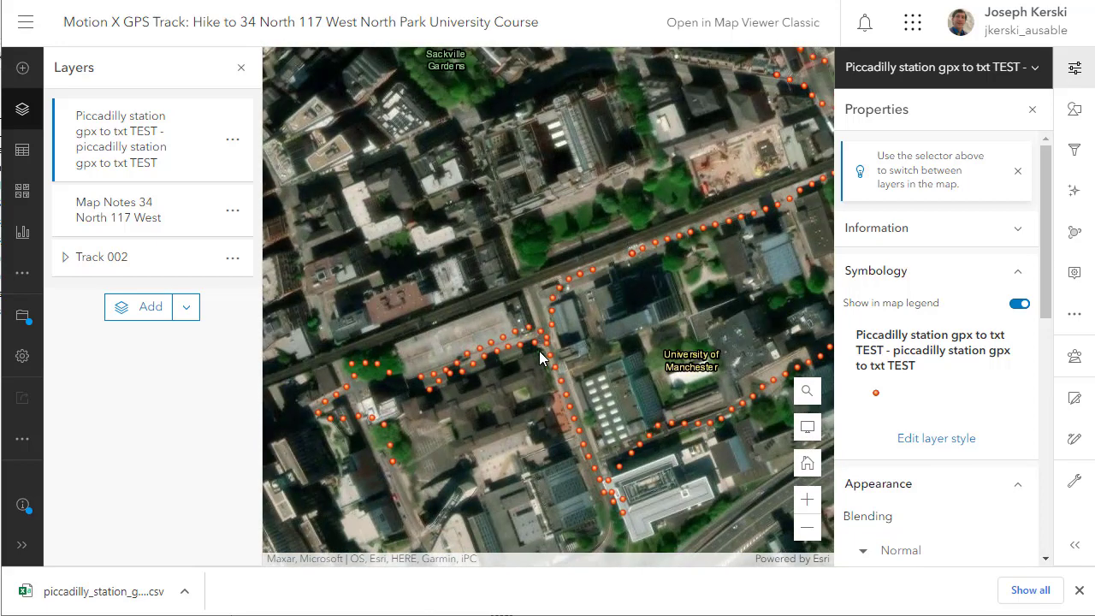
{"action": "scroll", "coordinate": [569, 316], "scroll_direction": "down", "scroll_amount": 2}
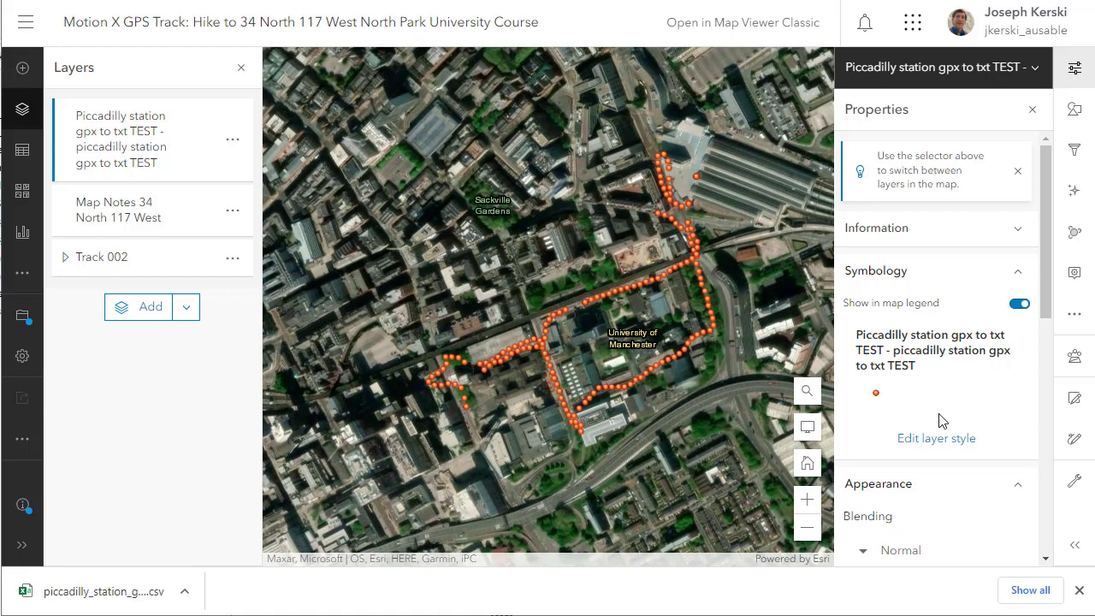
{"action": "left_click", "coordinate": [933, 439]}
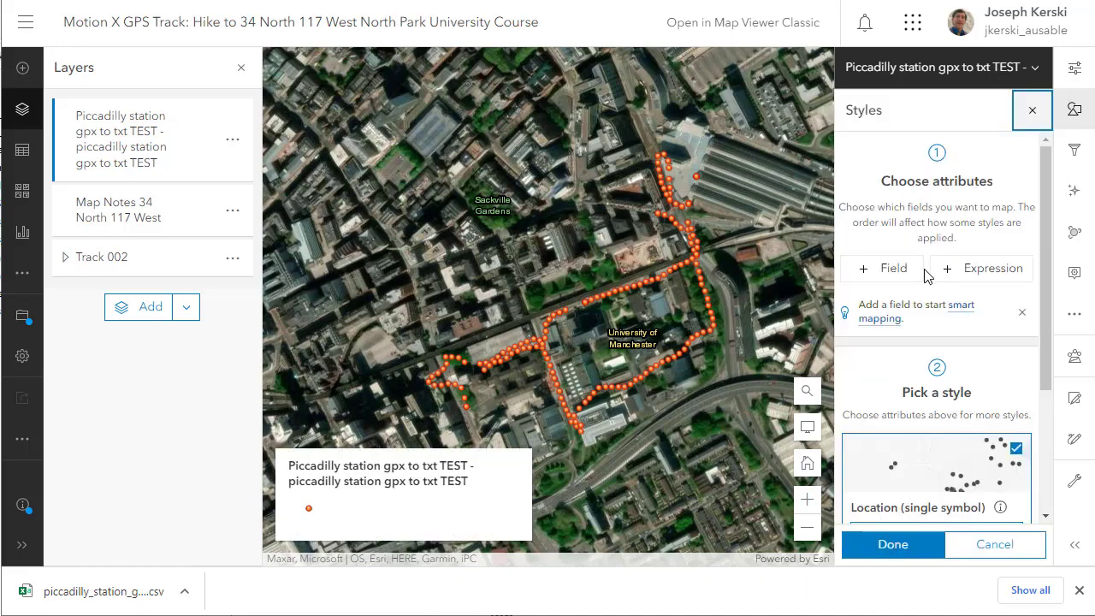
- Add the altitude (m) field to the style and apply Counts and Amounts (color)
{"action": "left_click", "coordinate": [912, 274]}
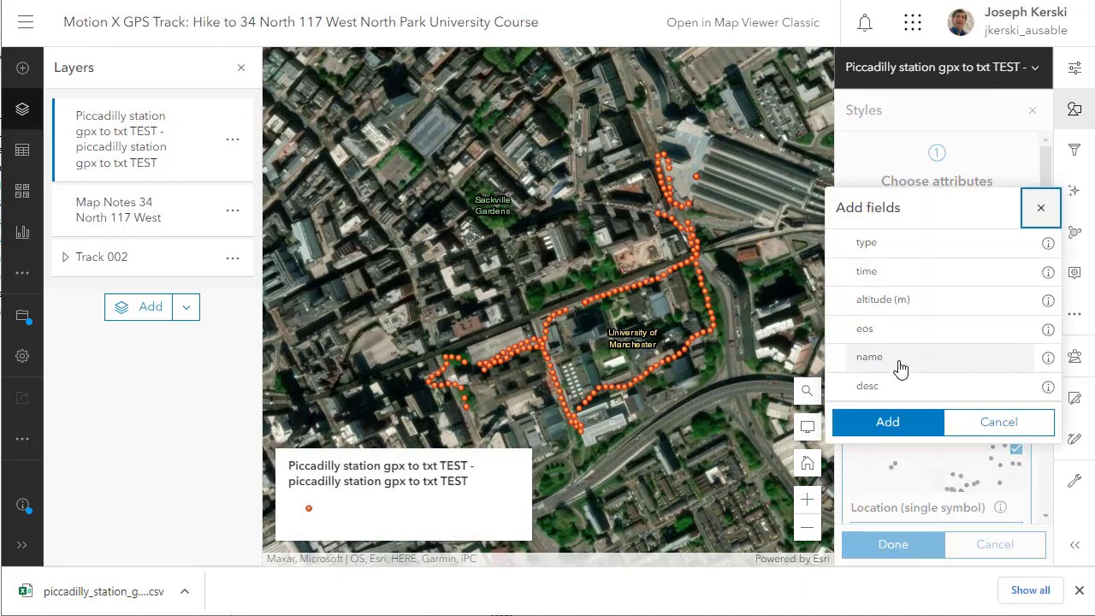
{"action": "left_click", "coordinate": [910, 313]}
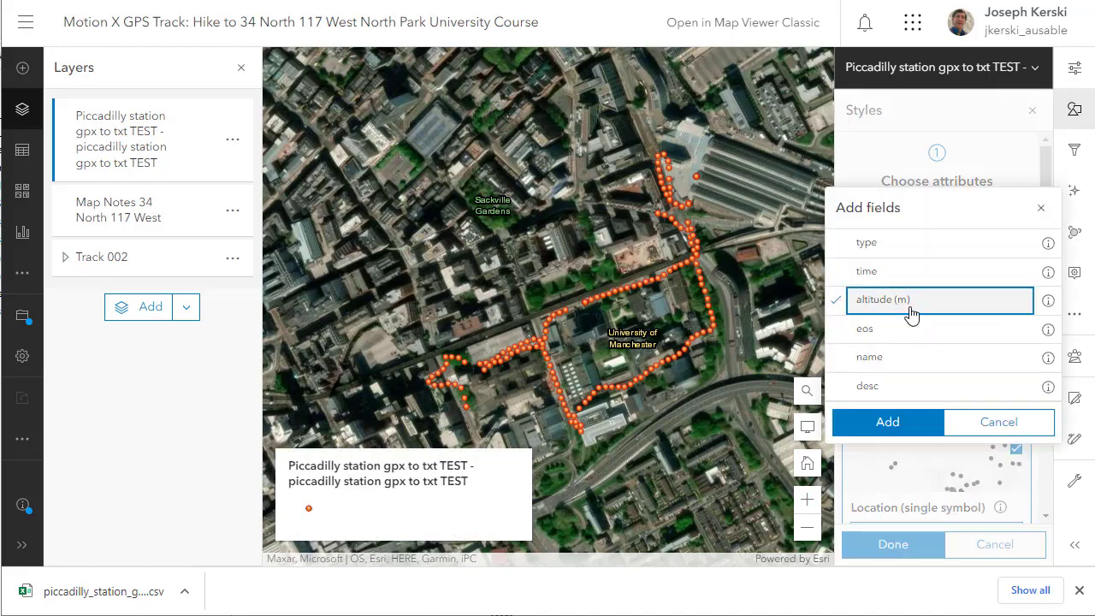
{"action": "left_click", "coordinate": [904, 421]}
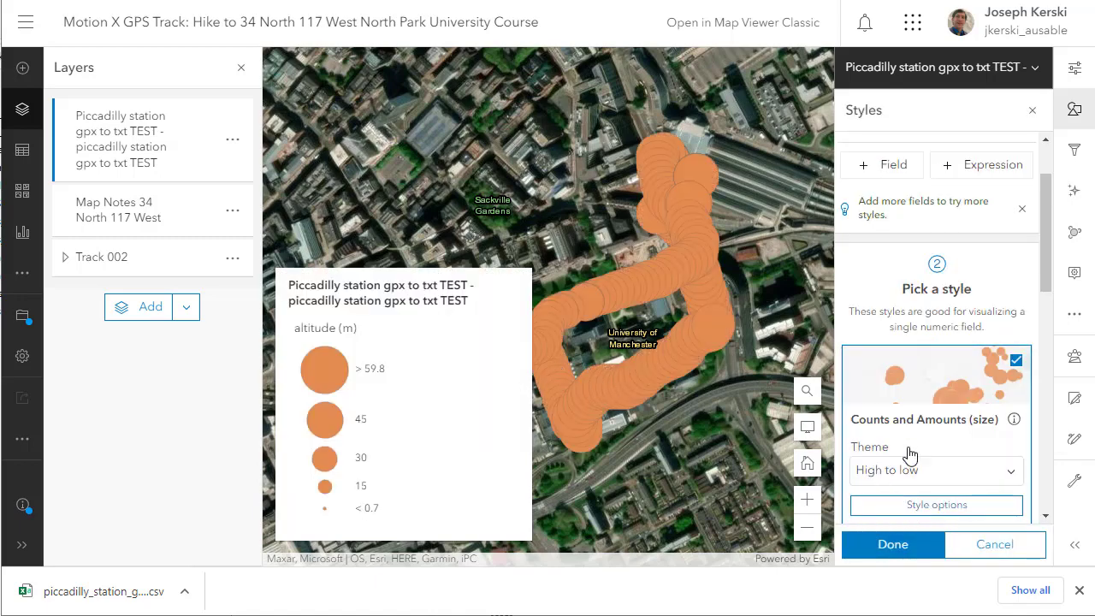
{"action": "scroll", "coordinate": [954, 475], "scroll_direction": "down", "scroll_amount": 4}
{"action": "left_click", "coordinate": [924, 265]}
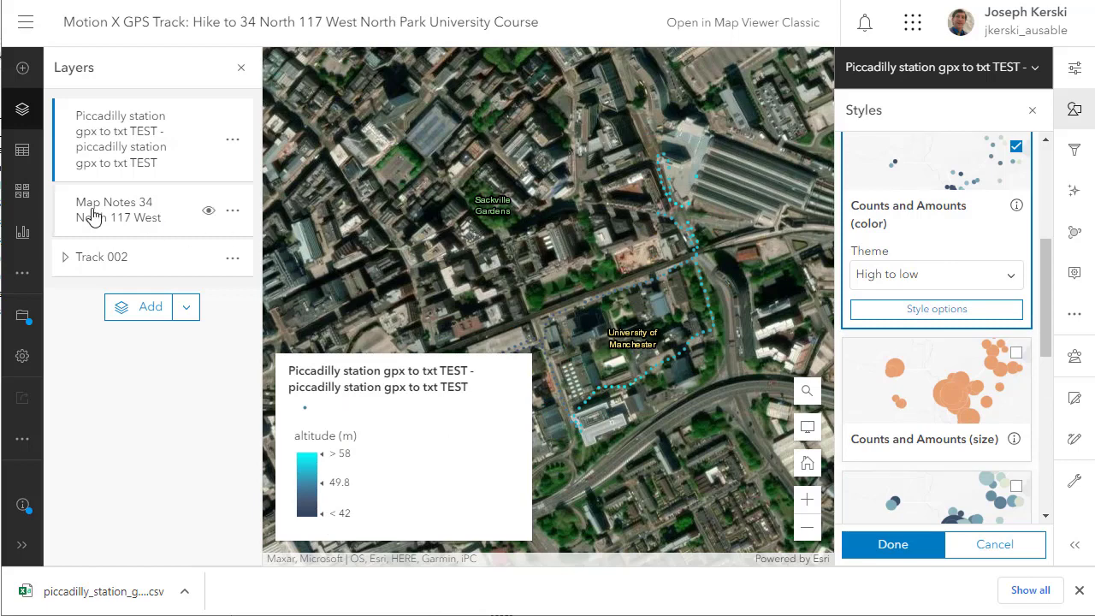
- Switch the basemap to Streets and apply the altitude colour style
{"action": "left_click", "coordinate": [22, 192]}
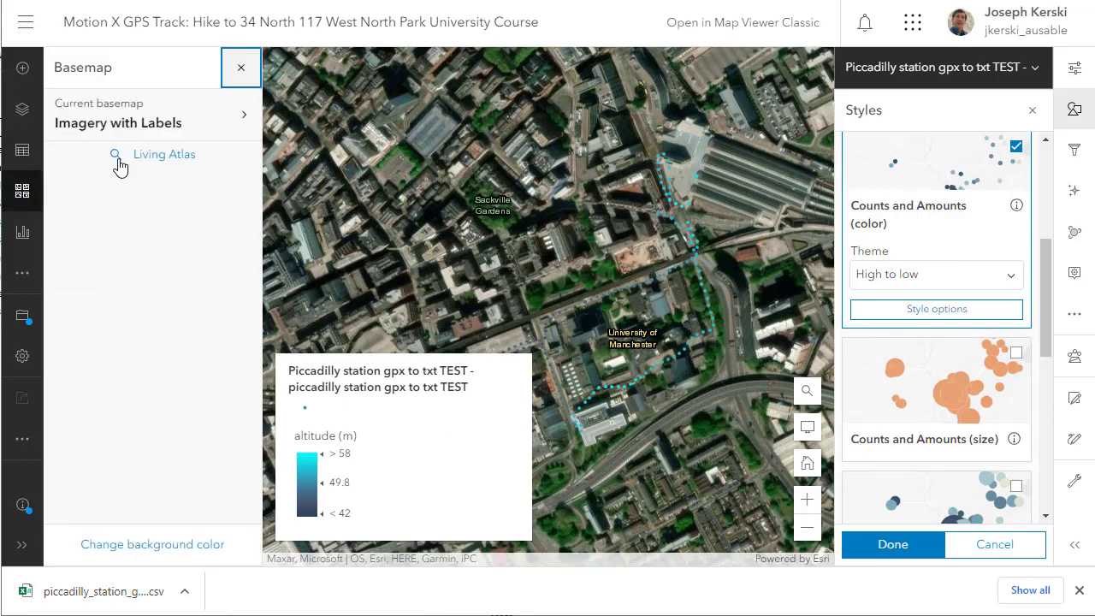
{"action": "left_click", "coordinate": [106, 332]}
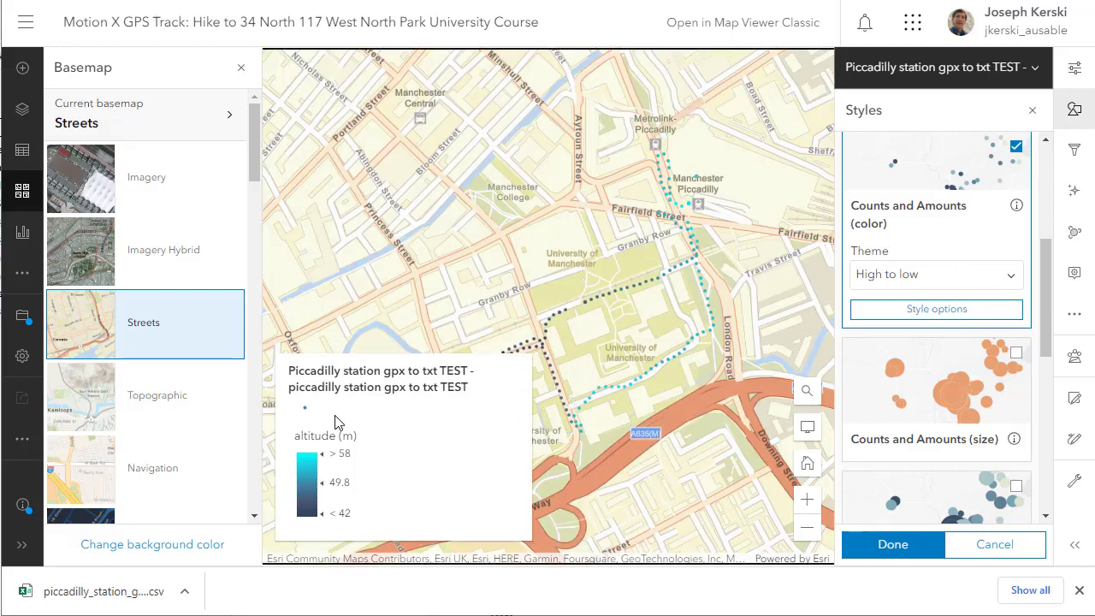
{"action": "left_click", "coordinate": [887, 545]}
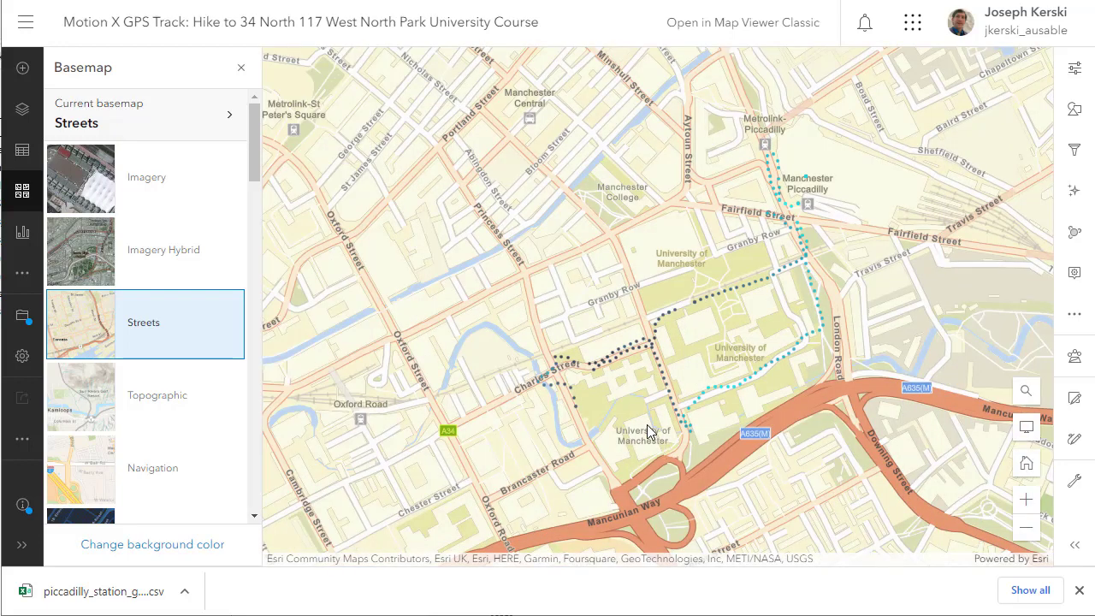
- Zoom and pan the map toward Piccadilly and London Road, back in the layer list
{"action": "scroll", "coordinate": [658, 389], "scroll_direction": "up", "scroll_amount": 2}
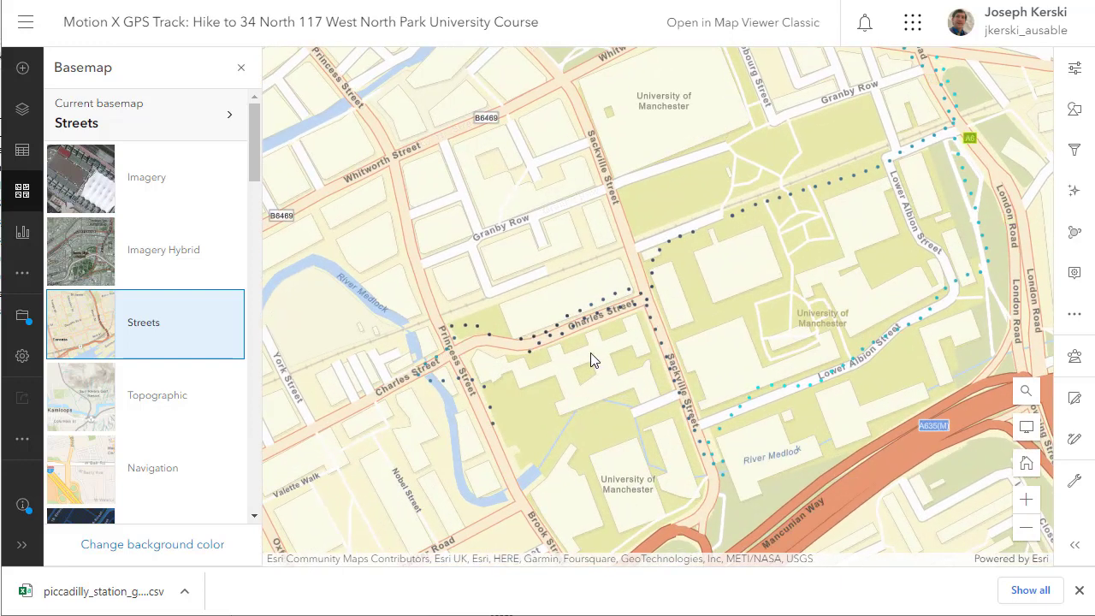
{"action": "left_click_drag", "start_coordinate": [729, 367], "coordinate": [643, 470]}
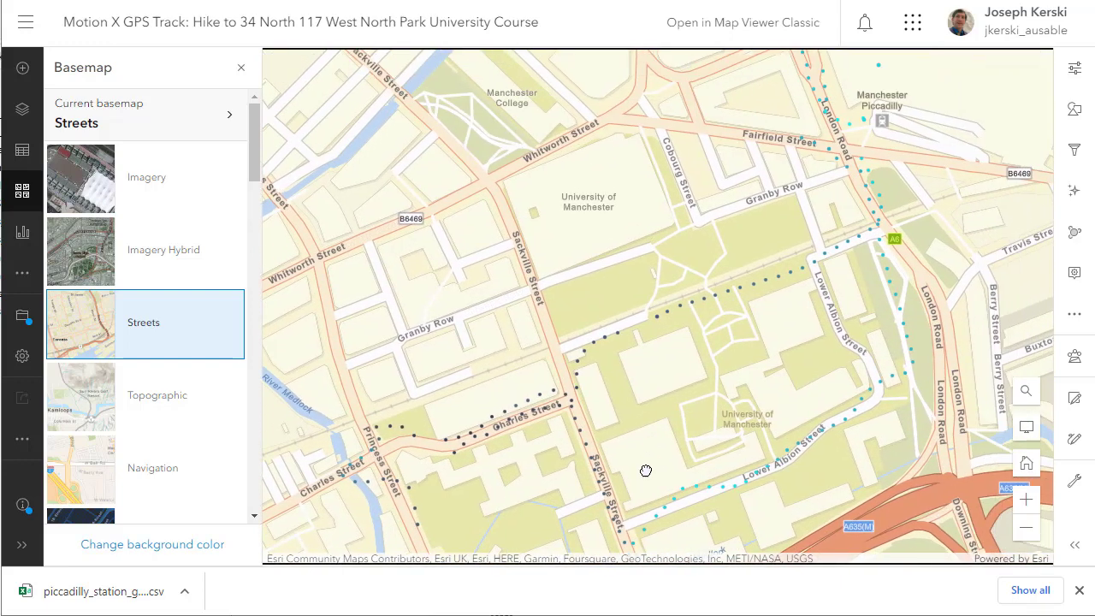
{"action": "left_click_drag", "start_coordinate": [754, 260], "coordinate": [716, 386]}
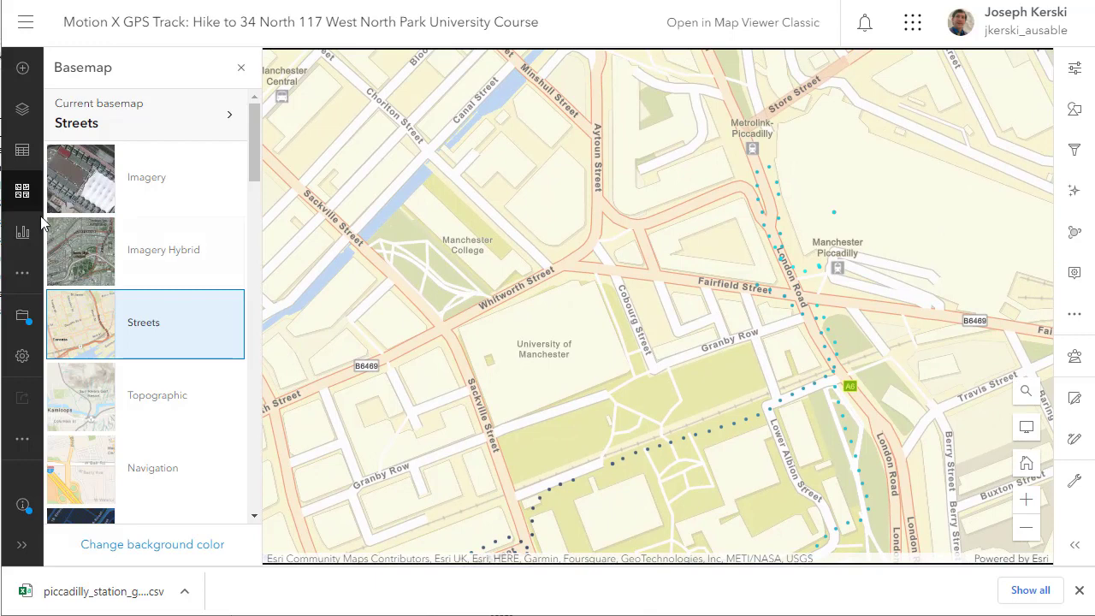
{"action": "left_click", "coordinate": [22, 115]}
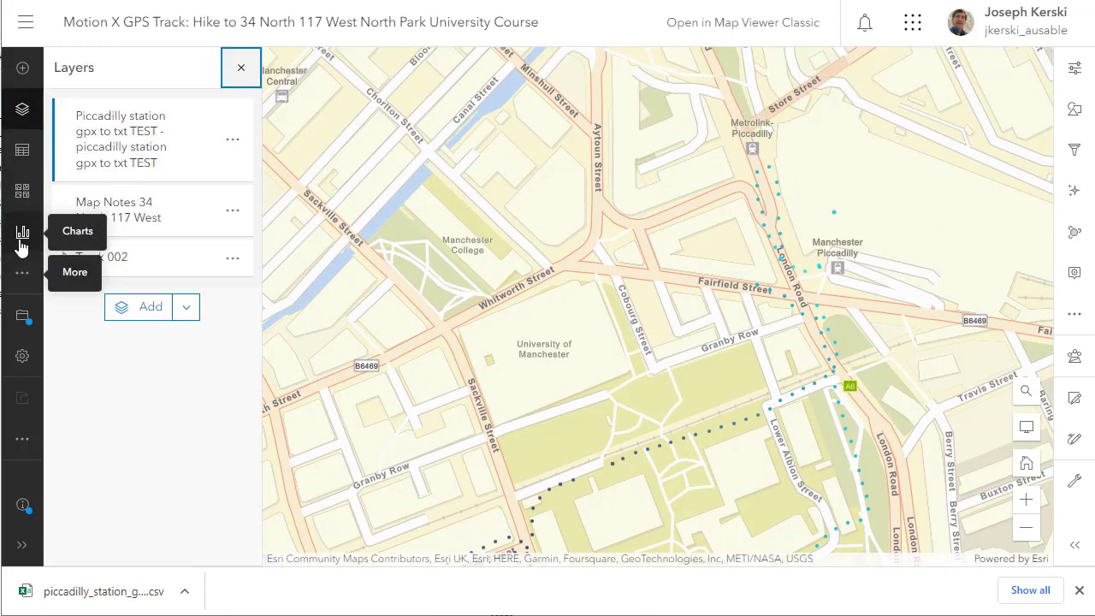
- Check the altitude colours in the legend, then show the Piccadilly layer's attribute table
{"action": "left_click", "coordinate": [21, 273]}
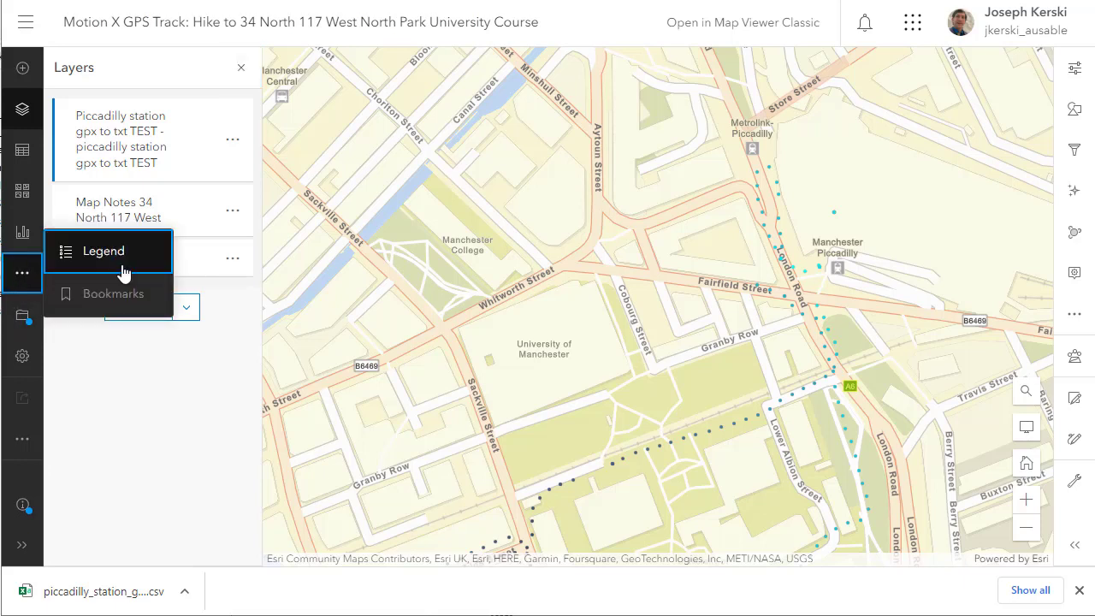
{"action": "left_click", "coordinate": [111, 250]}
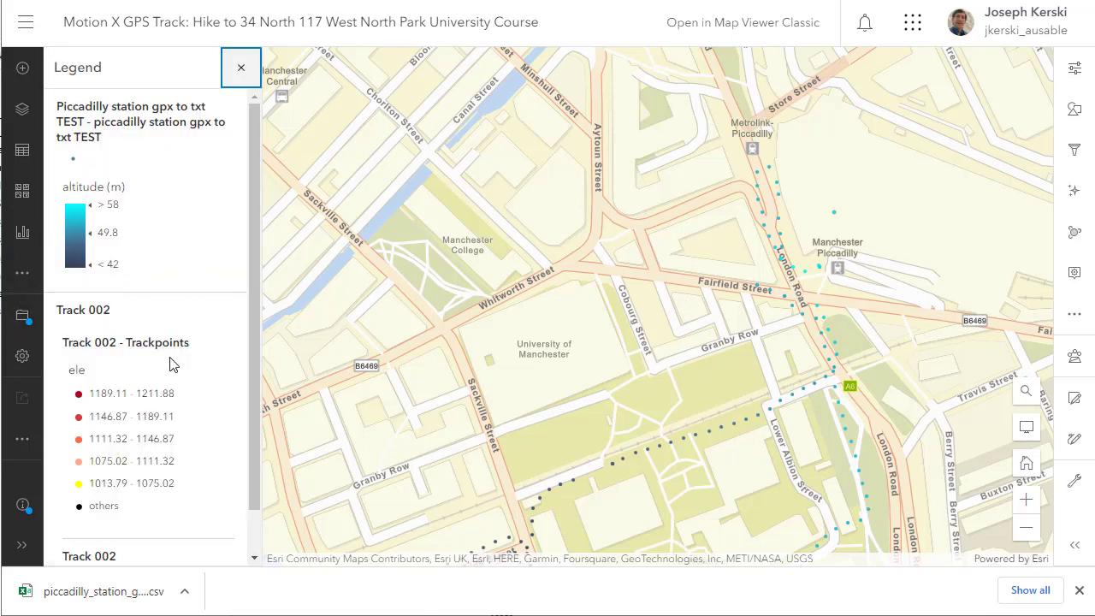
{"action": "left_click", "coordinate": [22, 108]}
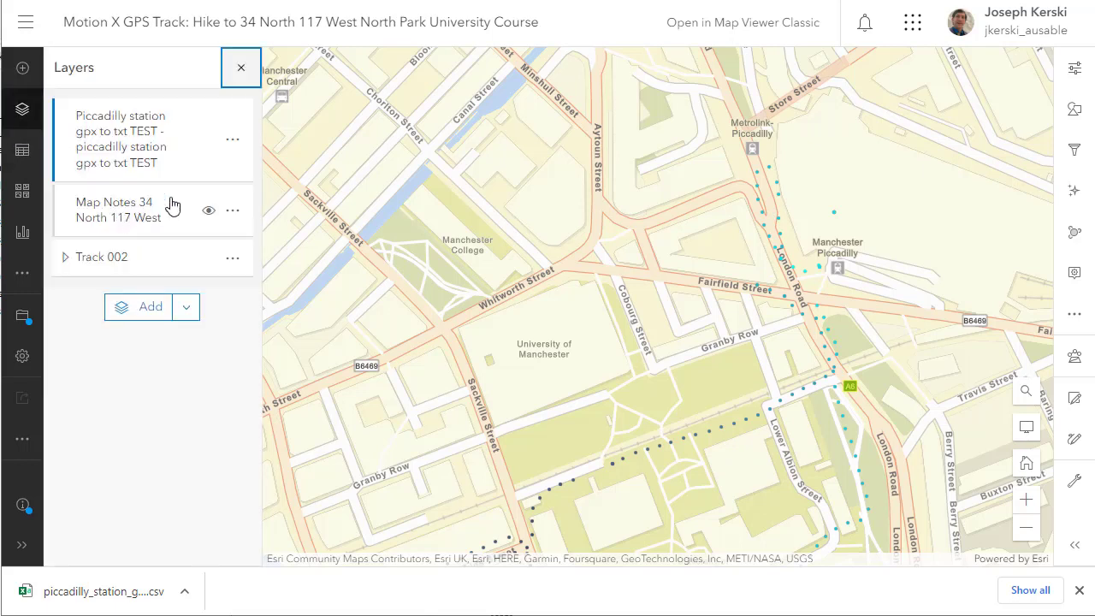
{"action": "left_click", "coordinate": [233, 139]}
{"action": "left_click", "coordinate": [137, 287]}
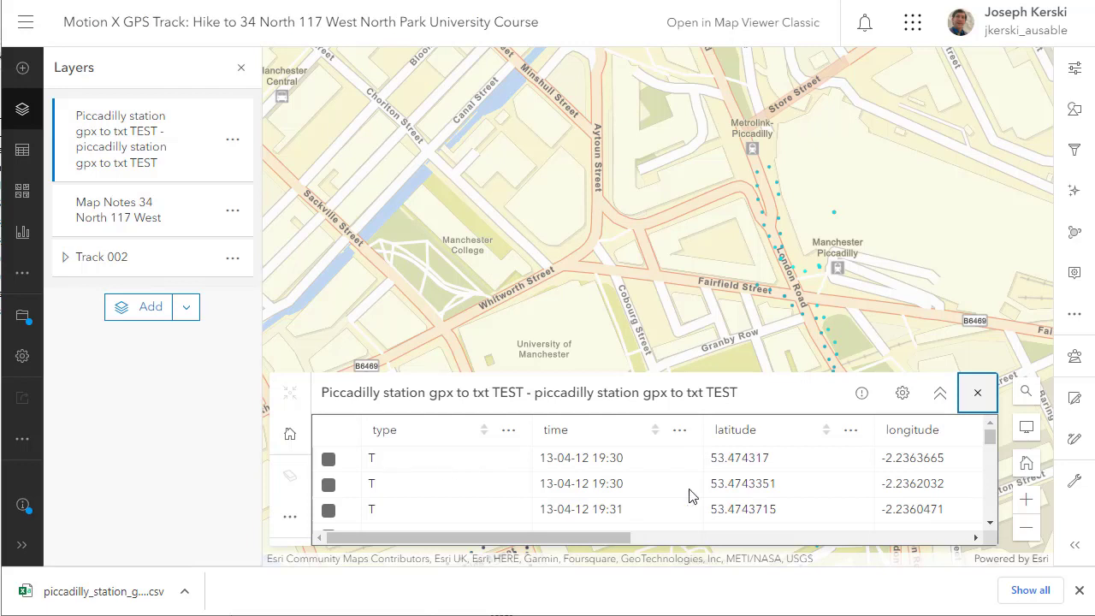
- Scroll the table right and select the first three GPS records
{"action": "left_click_drag", "start_coordinate": [610, 535], "coordinate": [758, 534]}
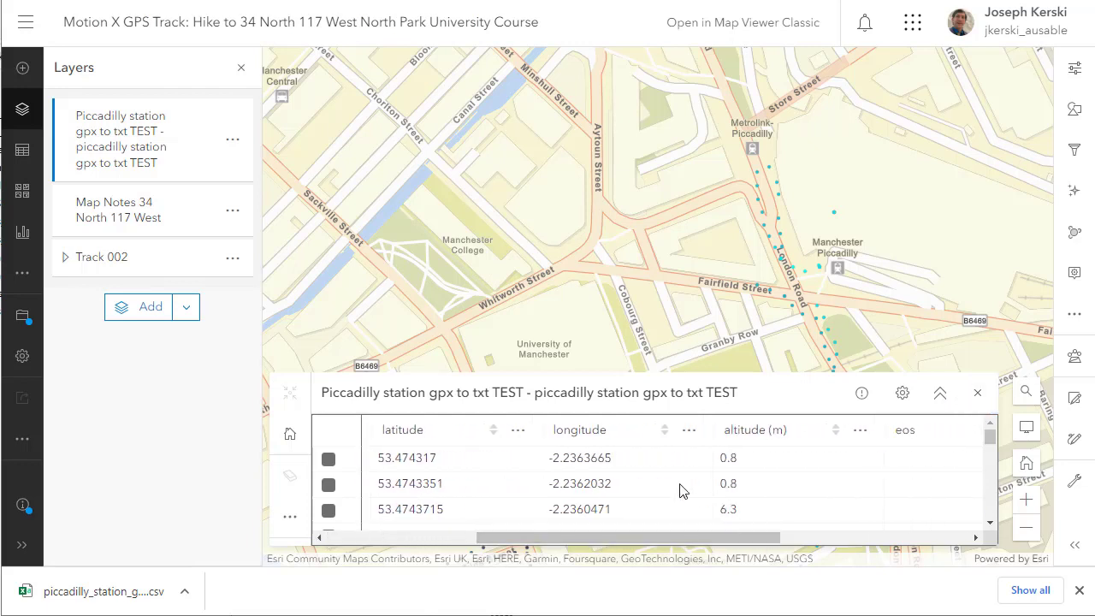
{"action": "left_click", "coordinate": [328, 459]}
{"action": "left_click", "coordinate": [328, 501]}
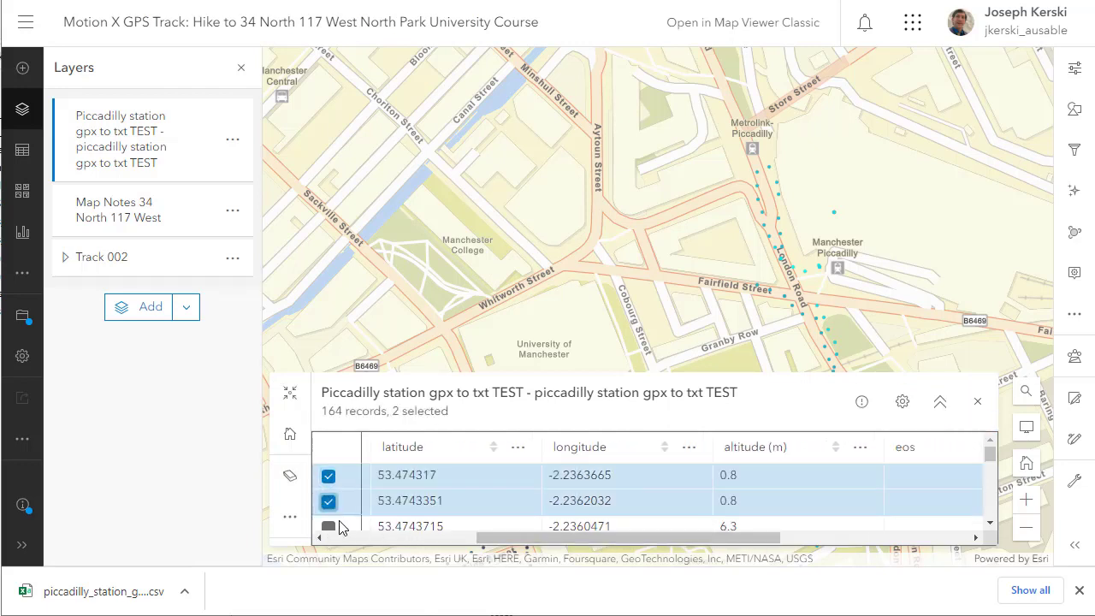
{"action": "left_click", "coordinate": [332, 528]}
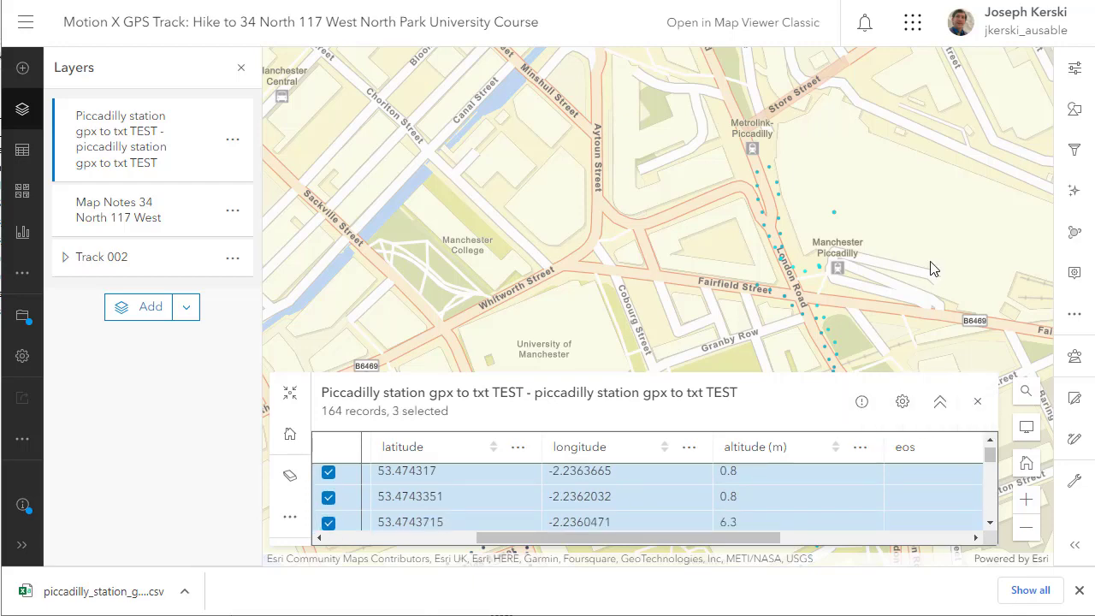
- Pan to the highlighted Charles Street points, close the table, and zoom out to all tracks
{"action": "left_click_drag", "start_coordinate": [929, 268], "coordinate": [934, 171]}
{"action": "left_click_drag", "start_coordinate": [937, 308], "coordinate": [1009, 180]}
{"action": "left_click_drag", "start_coordinate": [706, 282], "coordinate": [730, 180]}
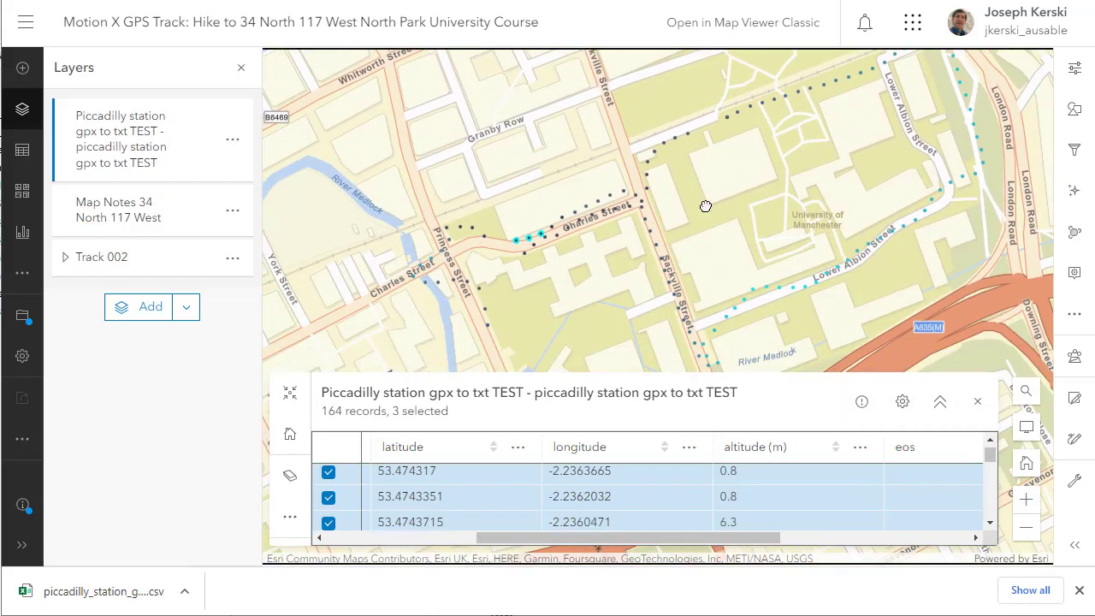
{"action": "scroll", "coordinate": [528, 248], "scroll_direction": "up", "scroll_amount": 3}
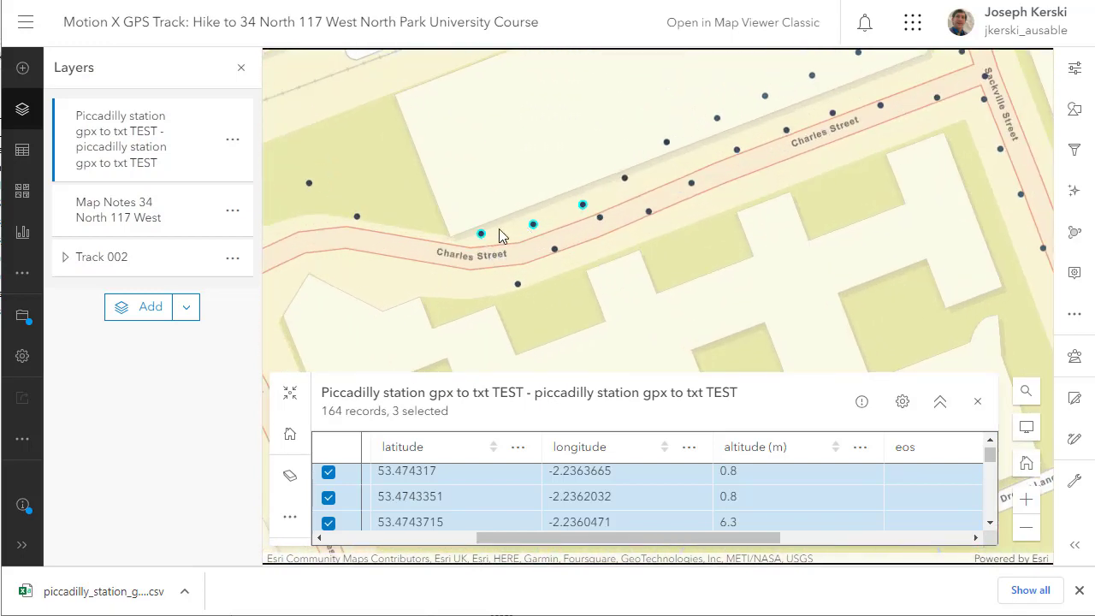
{"action": "left_click", "coordinate": [978, 401]}
{"action": "scroll", "coordinate": [673, 340], "scroll_direction": "down", "scroll_amount": 1}
{"action": "scroll", "coordinate": [673, 341], "scroll_direction": "down", "scroll_amount": 2}
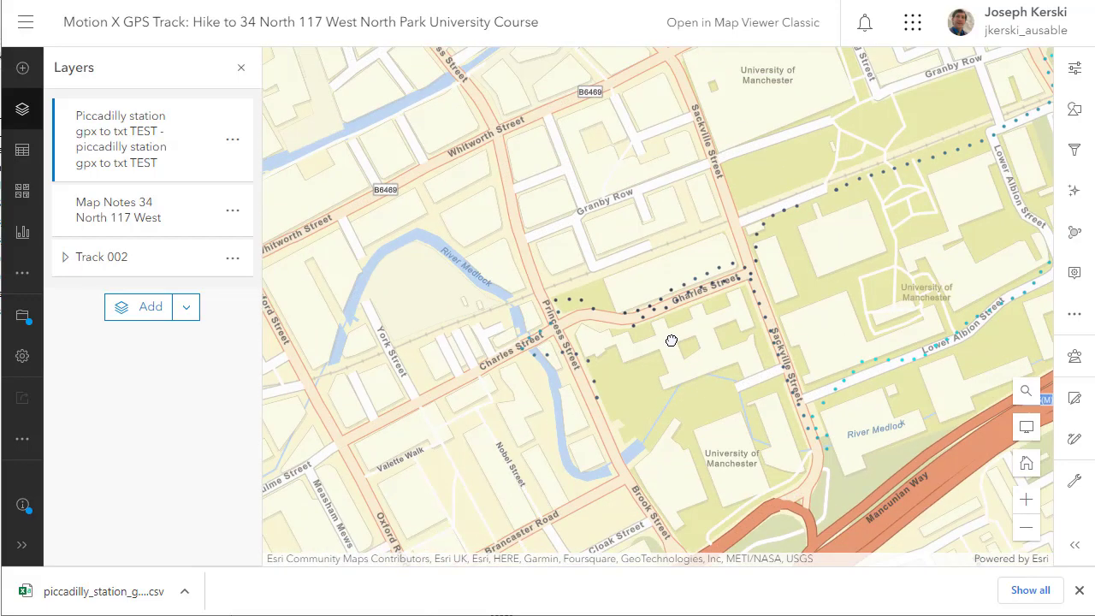
{"action": "scroll", "coordinate": [663, 343], "scroll_direction": "down", "scroll_amount": 2}
{"action": "left_click_drag", "start_coordinate": [659, 342], "coordinate": [615, 331]}
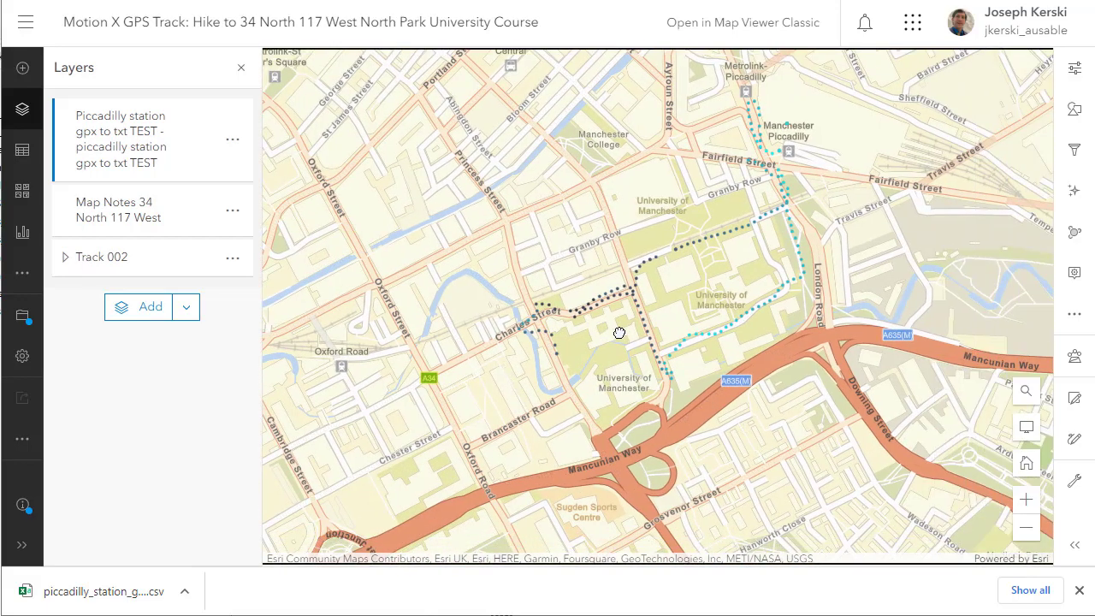
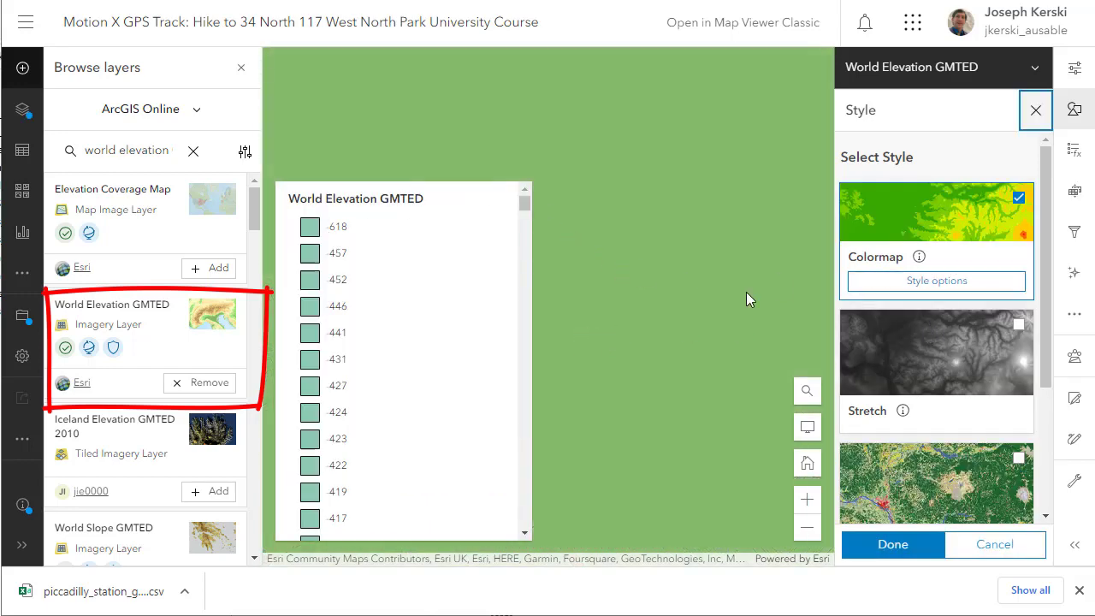
- Keep the colormap style for the World Elevation GMTED layer
{"action": "scroll", "coordinate": [723, 292], "scroll_direction": "down", "scroll_amount": 3}
{"action": "scroll", "coordinate": [697, 296], "scroll_direction": "down", "scroll_amount": 3}
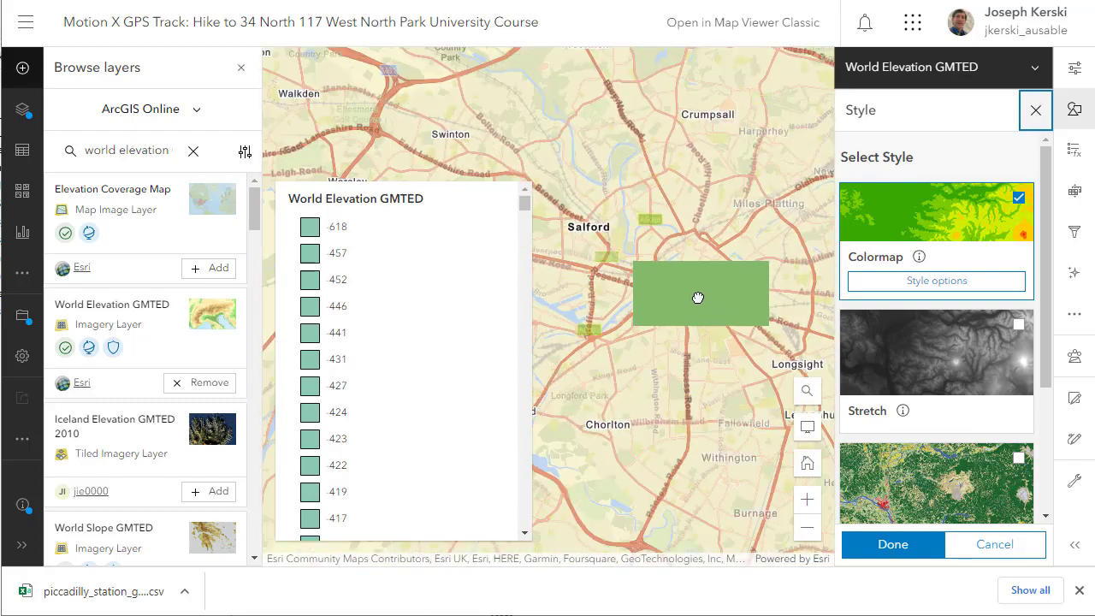
{"action": "scroll", "coordinate": [697, 296], "scroll_direction": "up", "scroll_amount": 2}
{"action": "scroll", "coordinate": [698, 298], "scroll_direction": "down", "scroll_amount": 2}
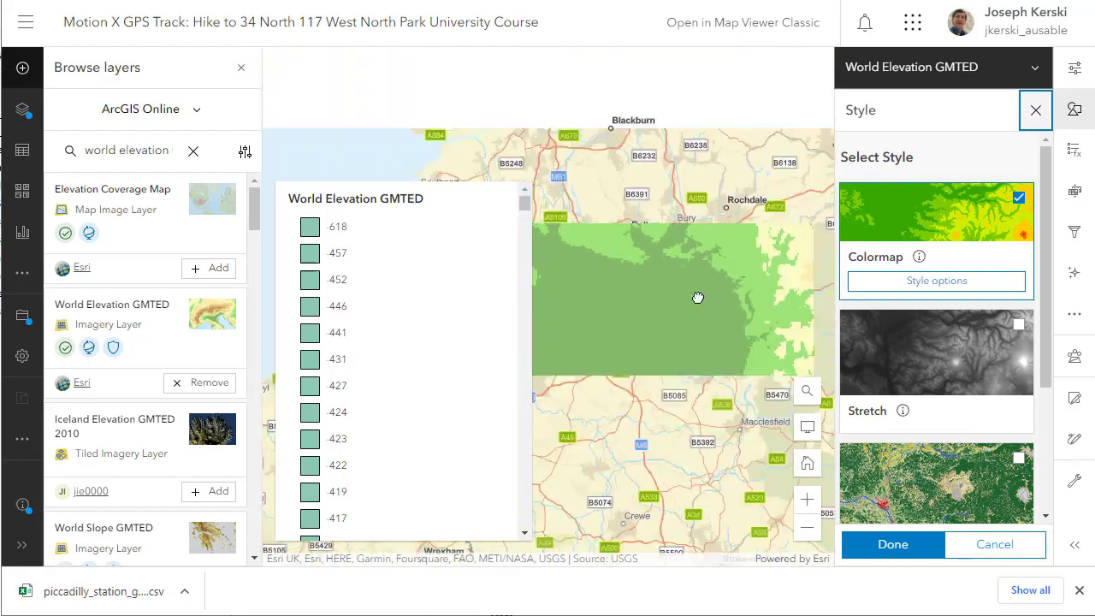
{"action": "left_click", "coordinate": [886, 546]}
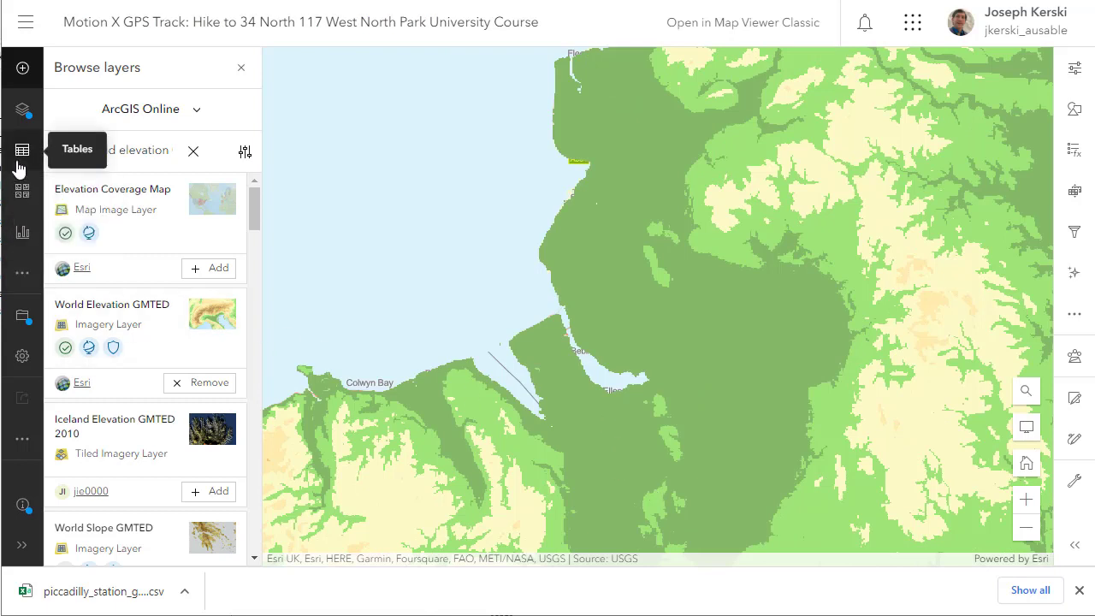
- Show the map legend with elevation values and open the elevation layer's properties
{"action": "left_click", "coordinate": [22, 276]}
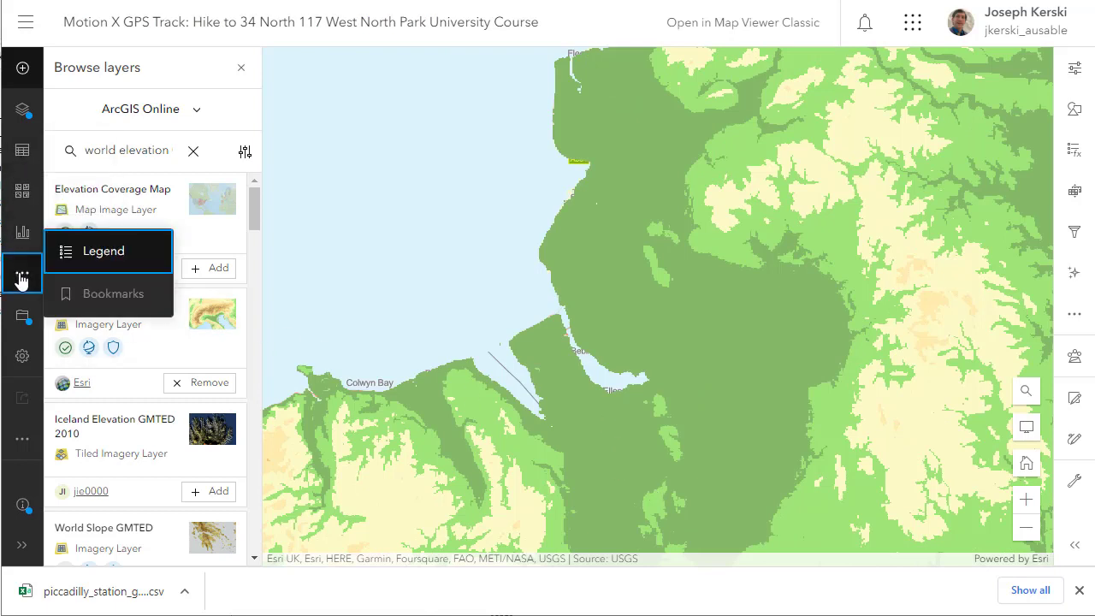
{"action": "left_click", "coordinate": [101, 252]}
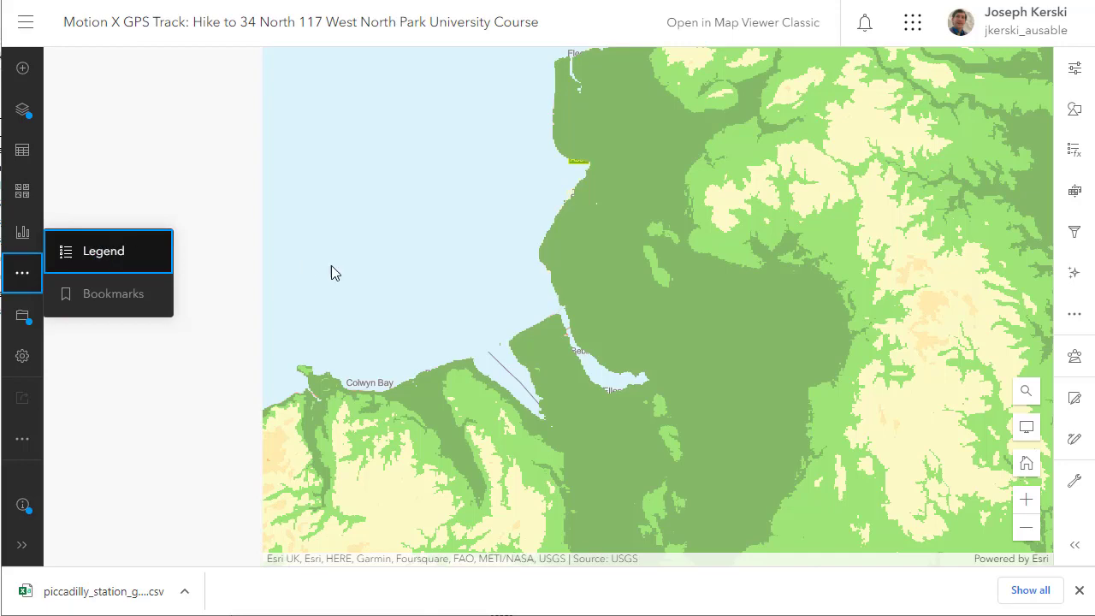
{"action": "scroll", "coordinate": [754, 366], "scroll_direction": "down", "scroll_amount": 1}
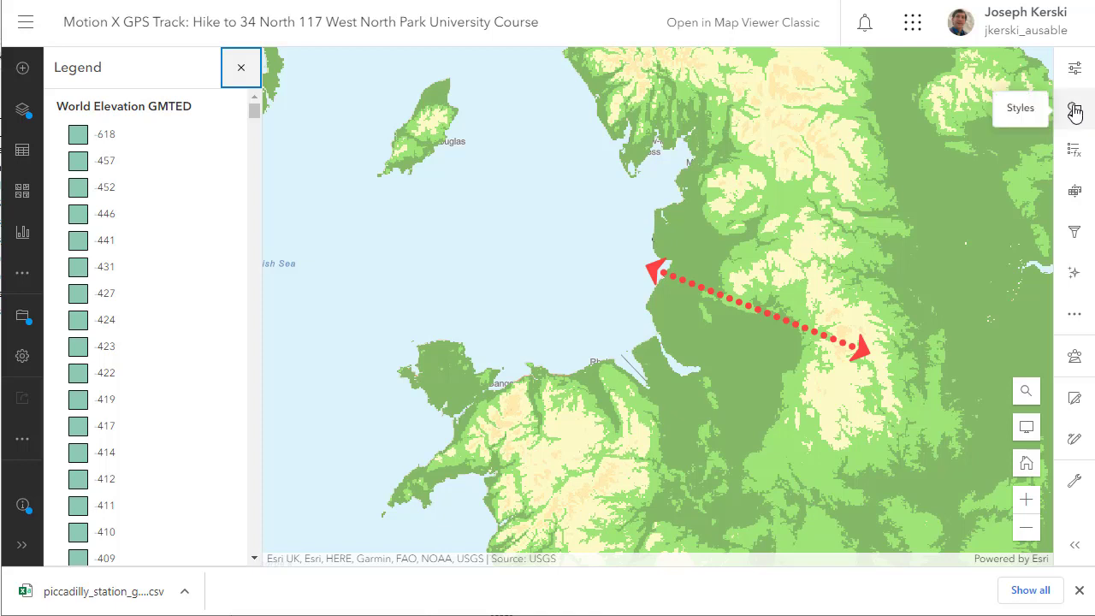
{"action": "left_click", "coordinate": [1076, 75]}
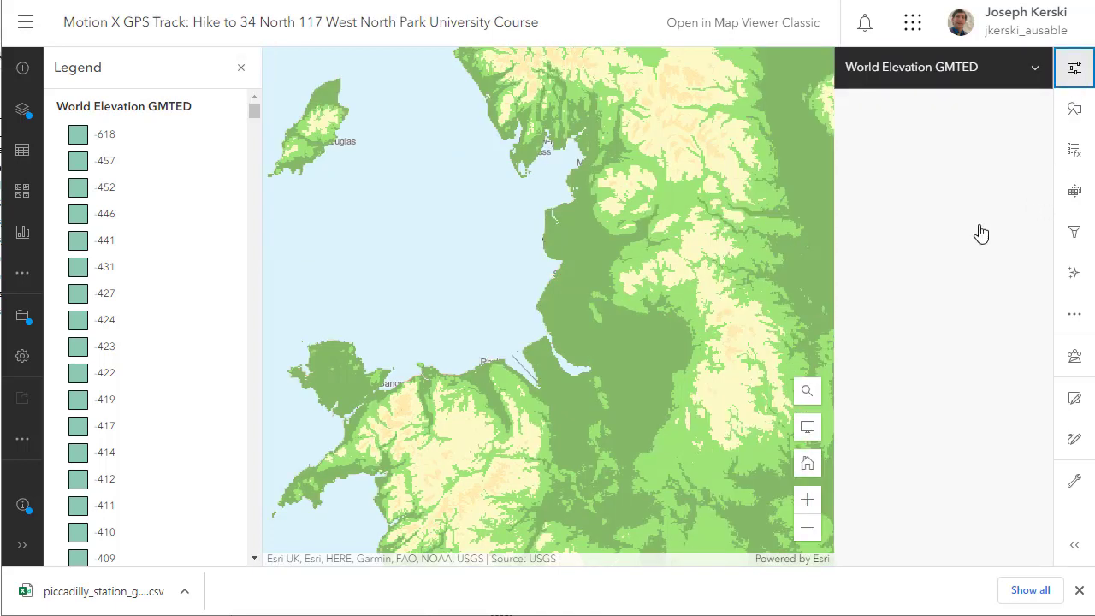
- Set the World Elevation GMTED layer's transparency to 52%
{"action": "scroll", "coordinate": [973, 277], "scroll_direction": "down", "scroll_amount": 15}
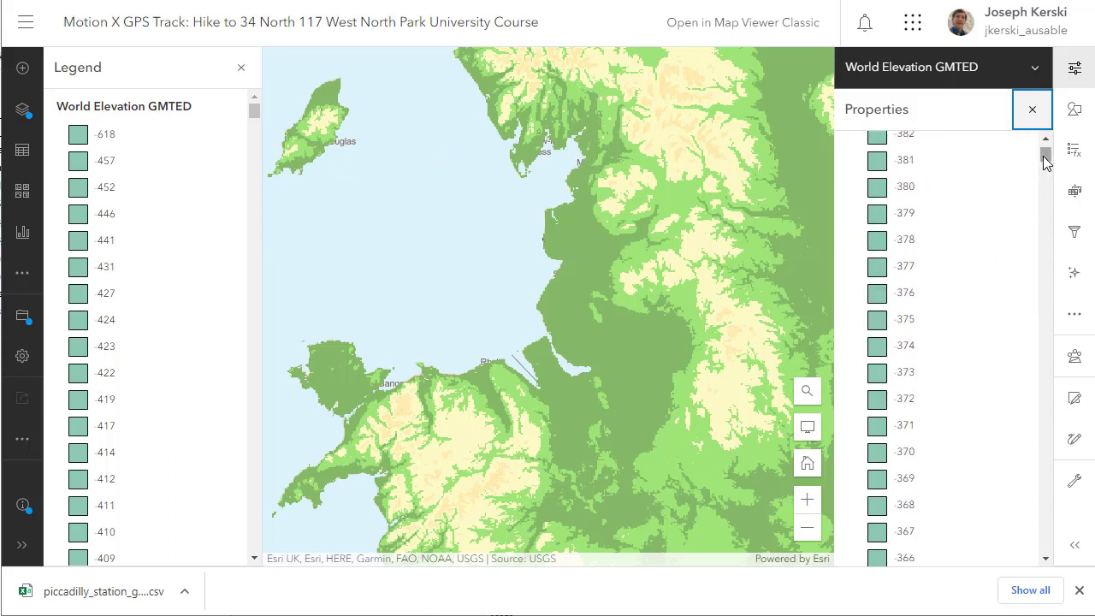
{"action": "left_click_drag", "start_coordinate": [1045, 159], "coordinate": [1033, 561]}
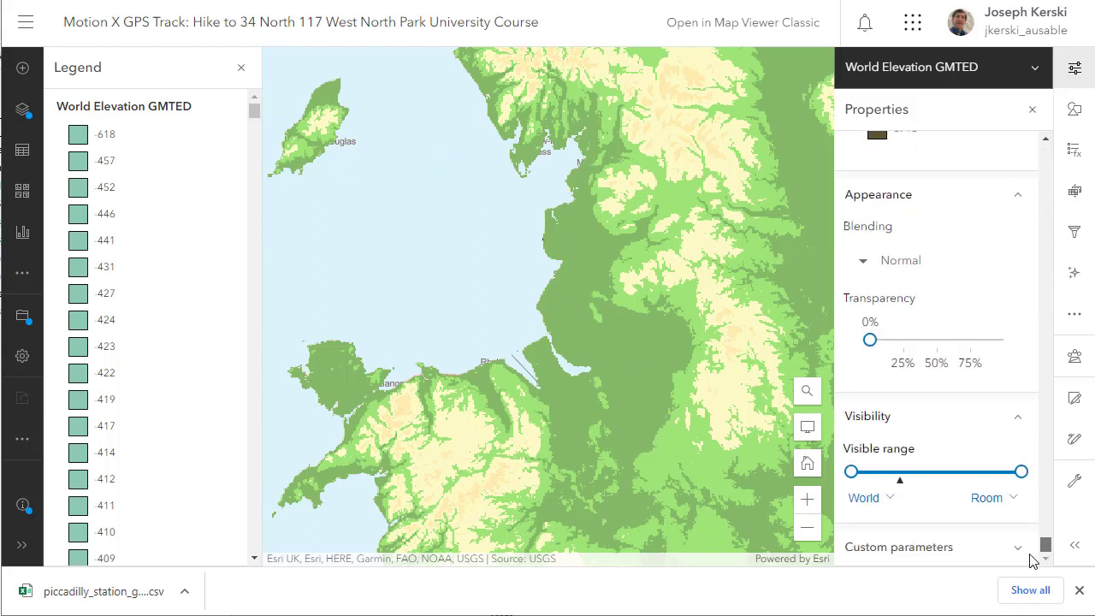
{"action": "left_click_drag", "start_coordinate": [870, 340], "coordinate": [872, 339]}
{"action": "left_click_drag", "start_coordinate": [874, 342], "coordinate": [910, 346]}
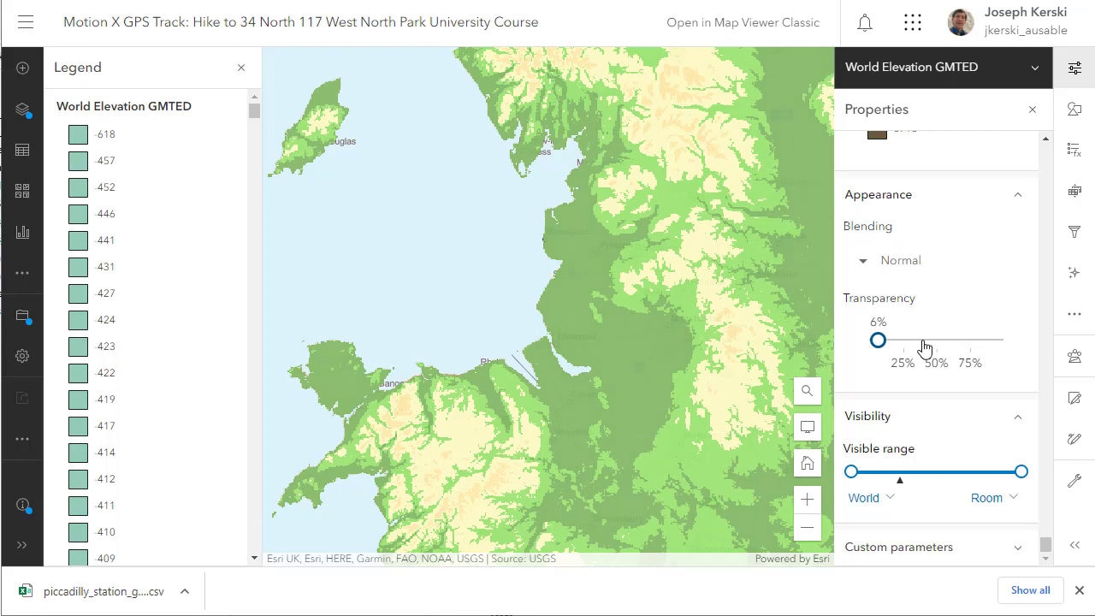
{"action": "left_click", "coordinate": [925, 342]}
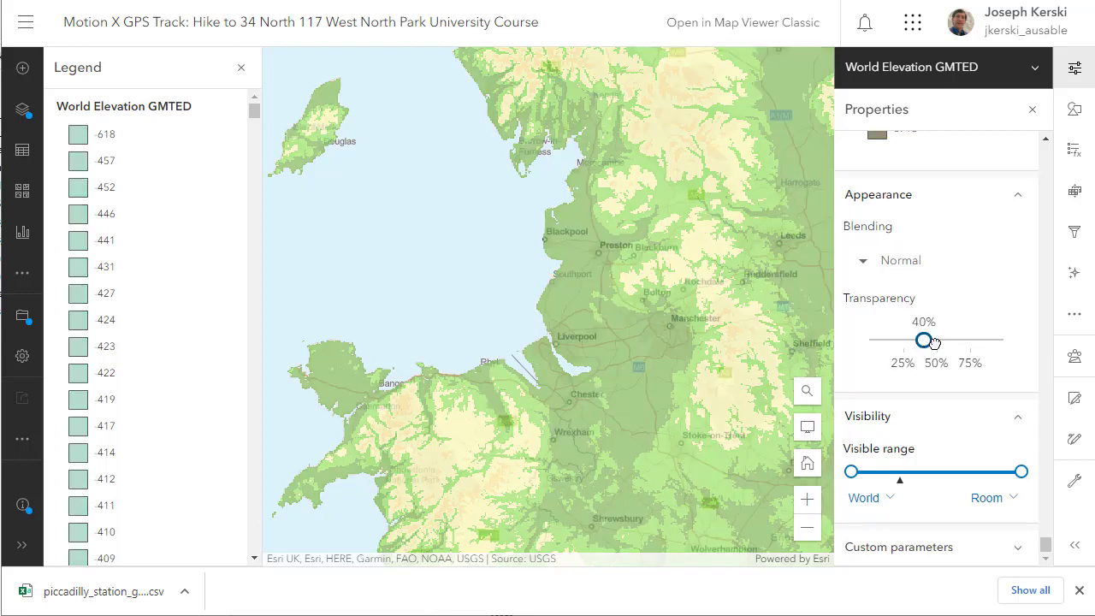
{"action": "left_click_drag", "start_coordinate": [934, 344], "coordinate": [937, 342]}
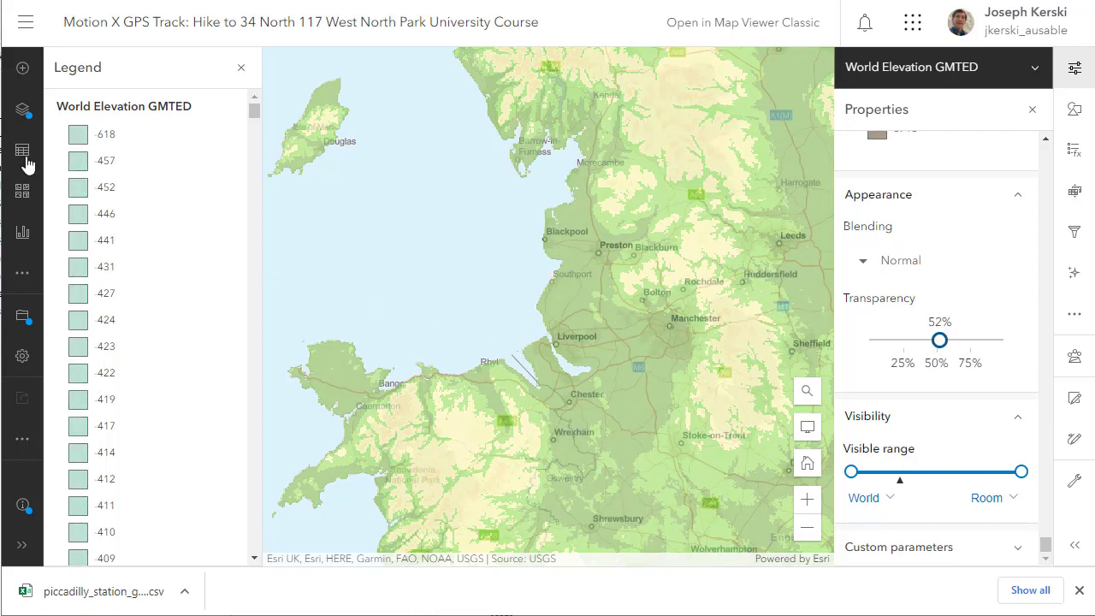
- Jump to the Manchester bookmark from the saved map bookmarks
{"action": "left_click", "coordinate": [22, 190]}
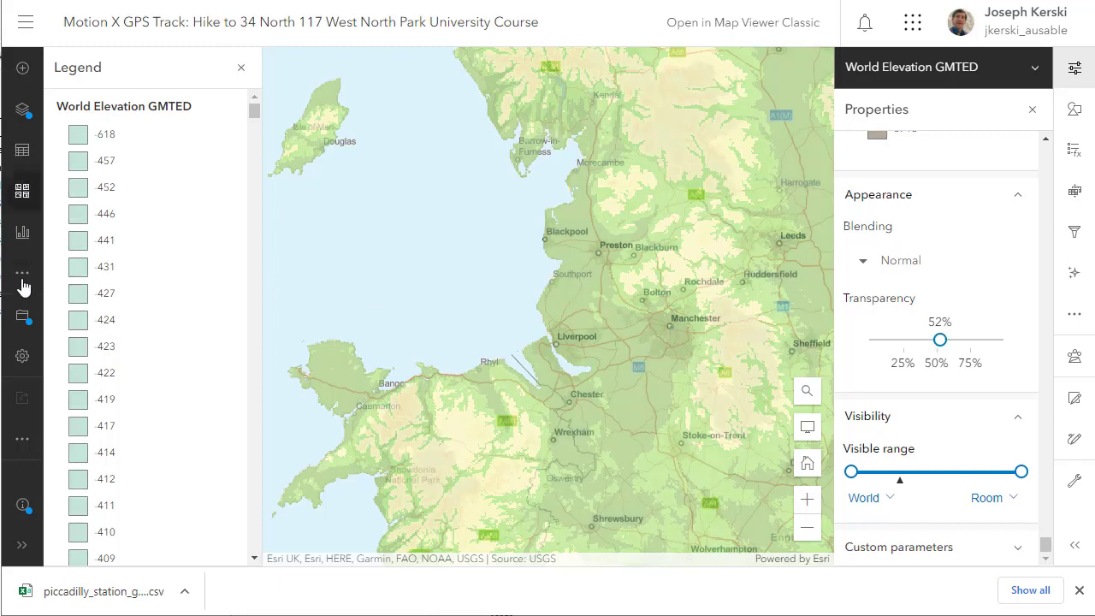
{"action": "left_click", "coordinate": [22, 278]}
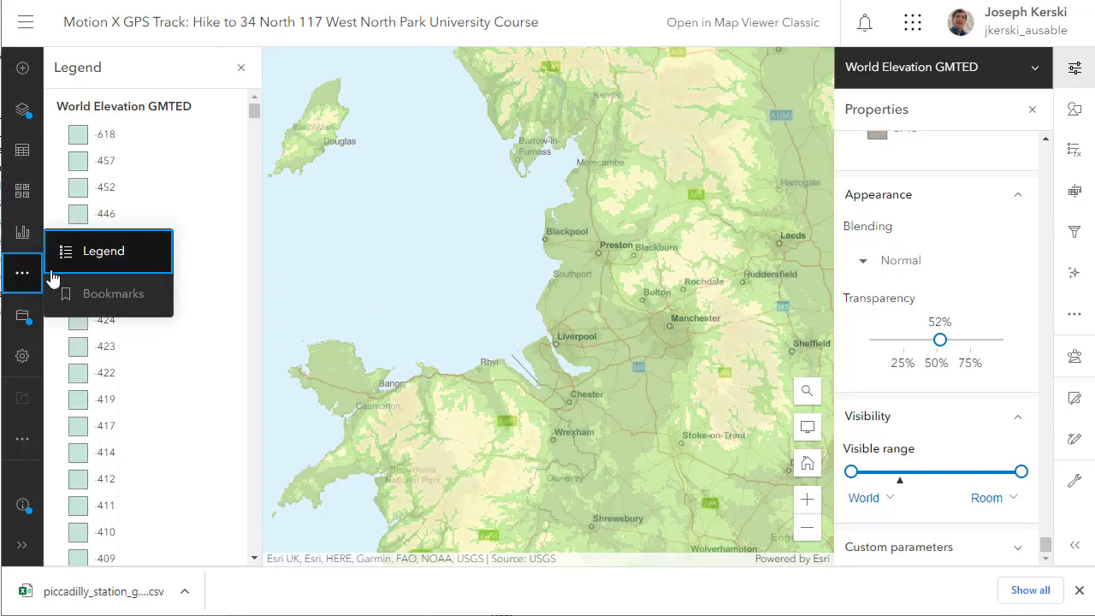
{"action": "left_click", "coordinate": [97, 295]}
{"action": "left_click", "coordinate": [120, 113]}
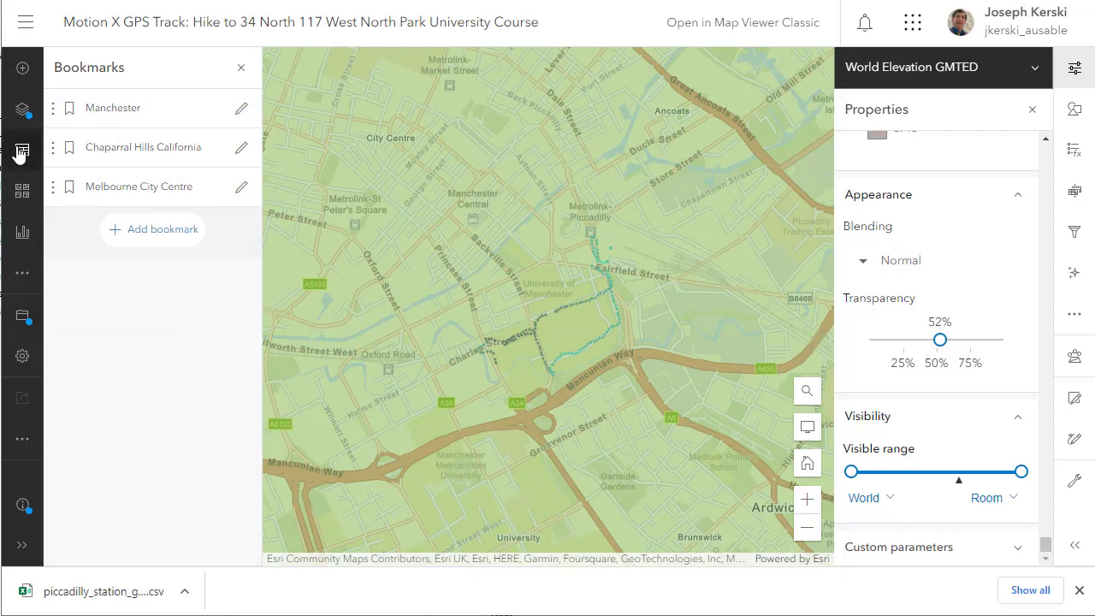
- Query the elevation at three points along the Manchester GPS track
{"action": "left_click", "coordinate": [24, 109]}
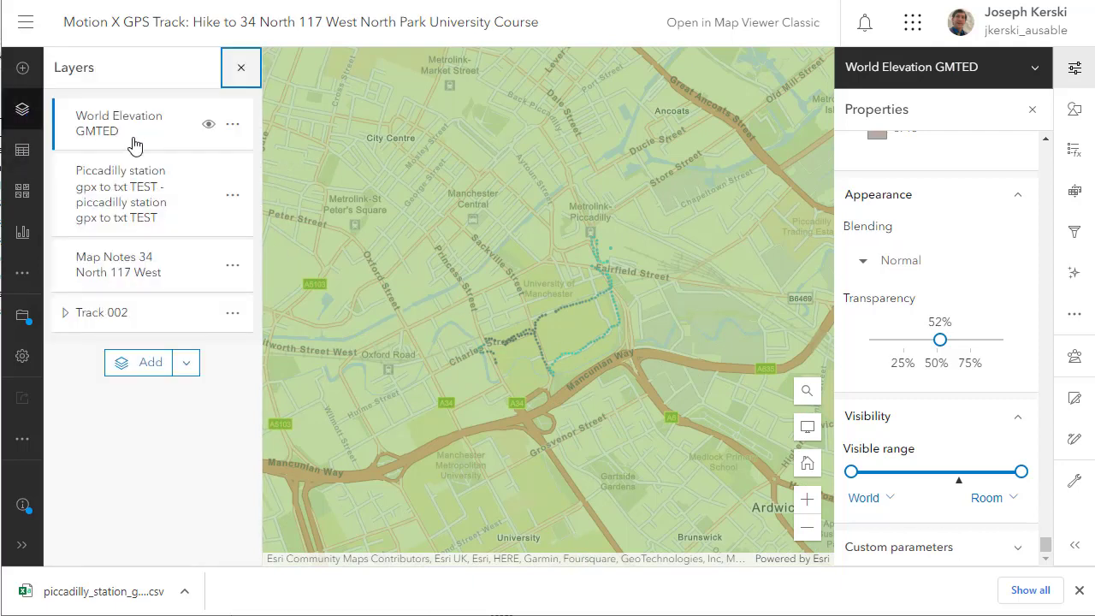
{"action": "left_click", "coordinate": [572, 334]}
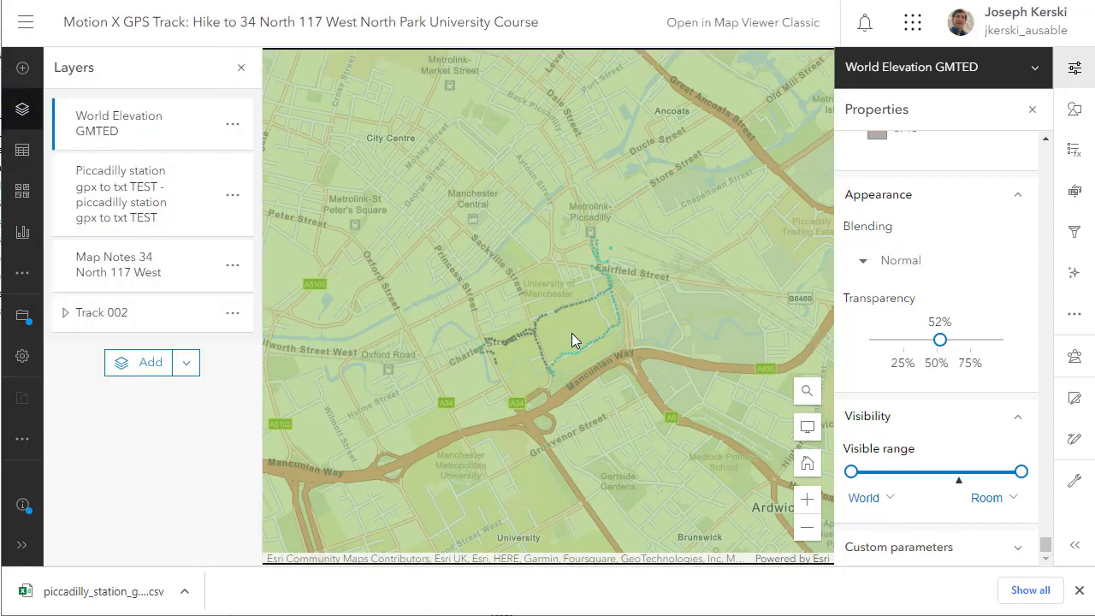
{"action": "left_click", "coordinate": [519, 379]}
{"action": "left_click", "coordinate": [464, 407]}
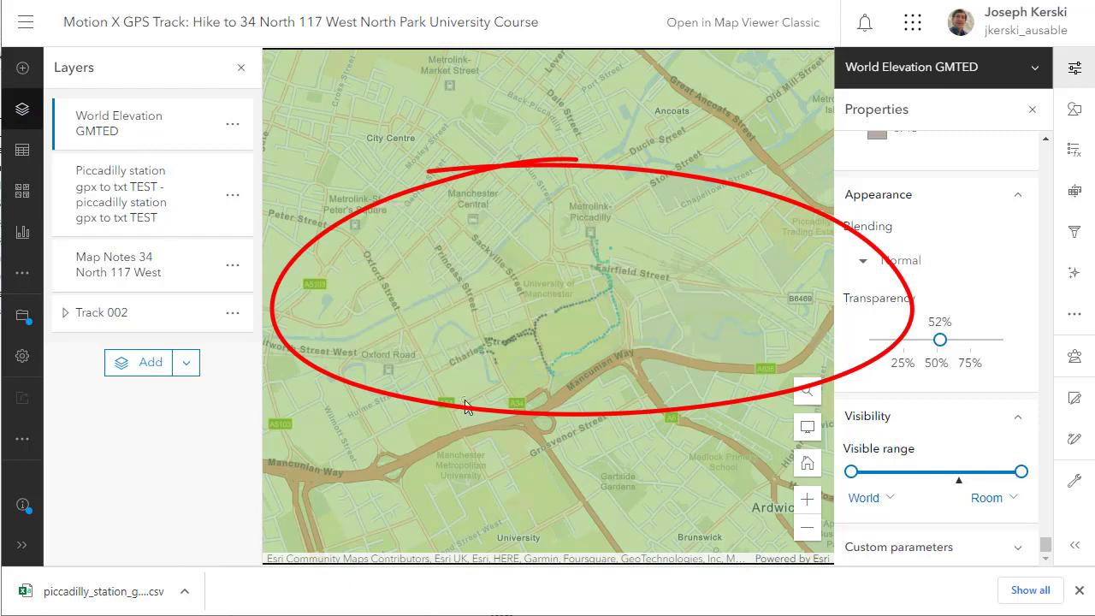
- Dismiss the elevation pop-up and collapse the layers list for a full-width map
{"action": "left_click", "coordinate": [603, 261]}
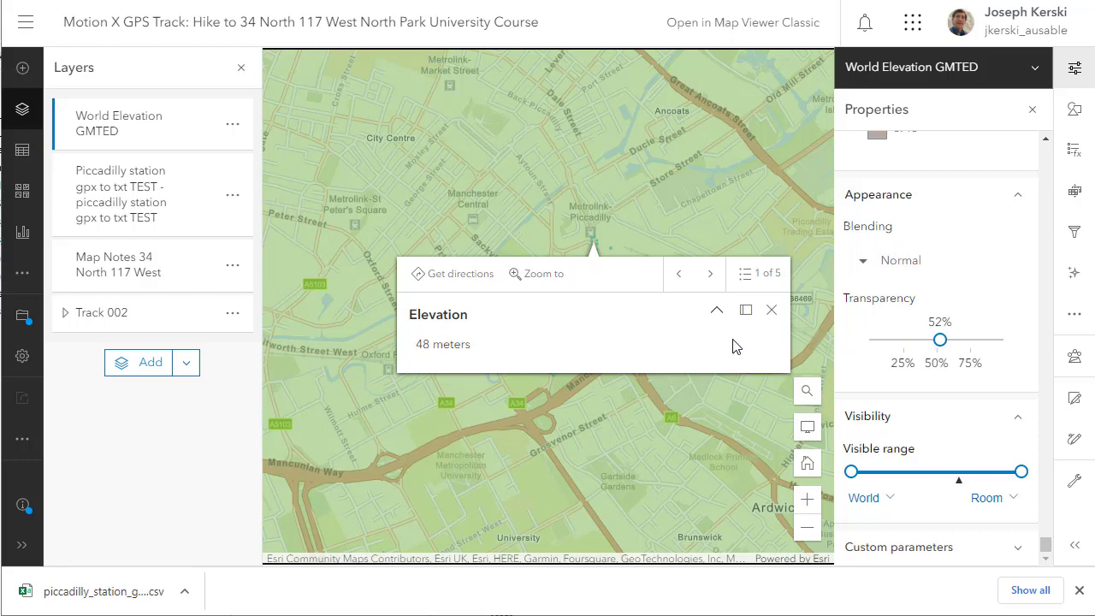
{"action": "left_click", "coordinate": [772, 309]}
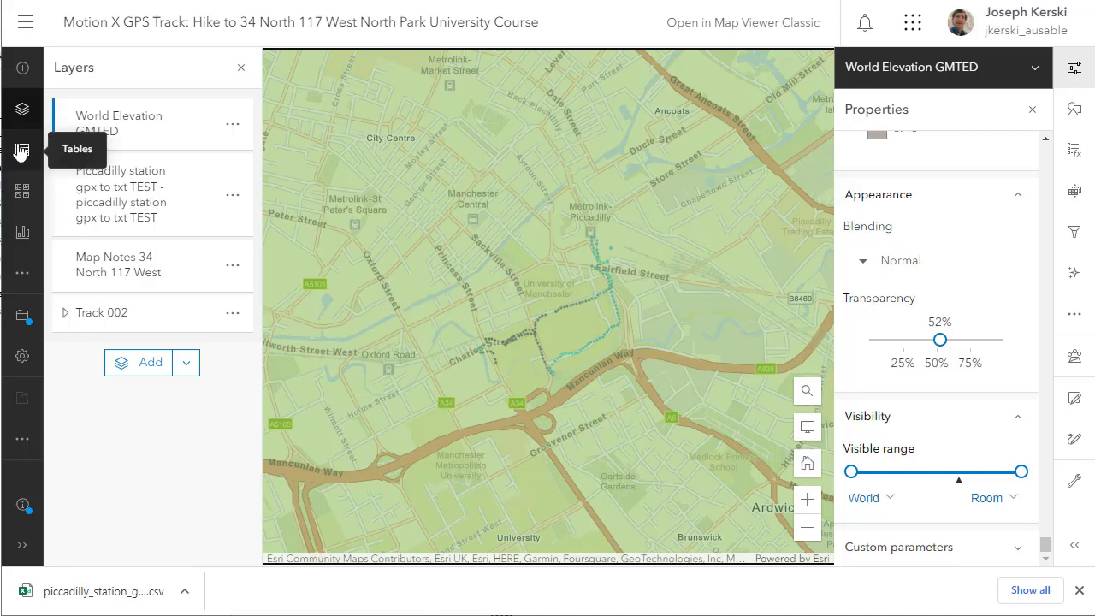
{"action": "left_click", "coordinate": [23, 112]}
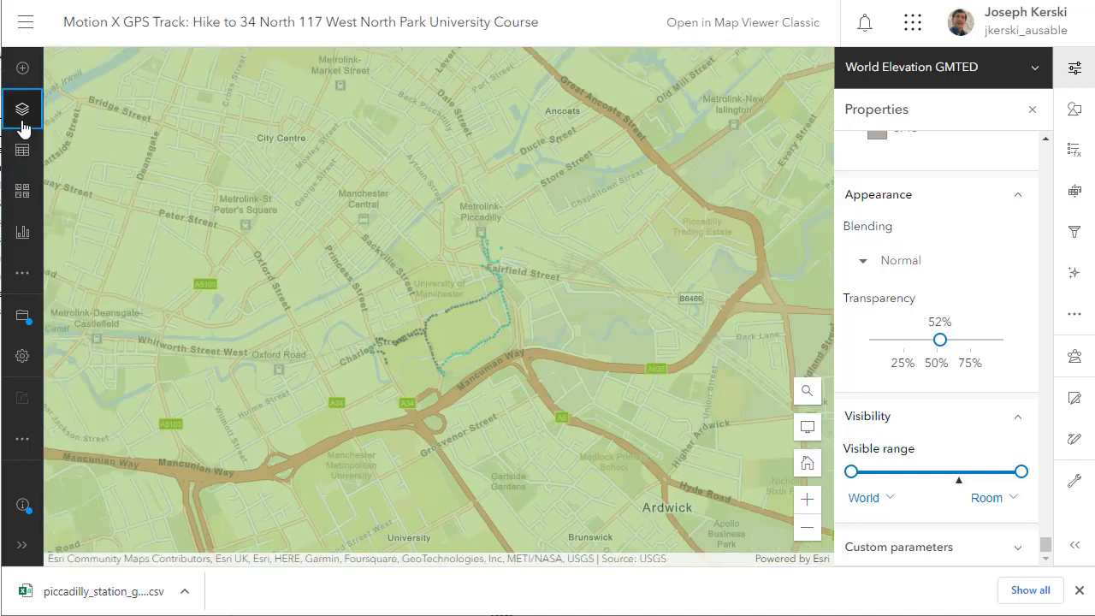
- Switch the basemap to Imagery Hybrid and inspect the imagery near Charles Street
{"action": "left_click", "coordinate": [21, 189]}
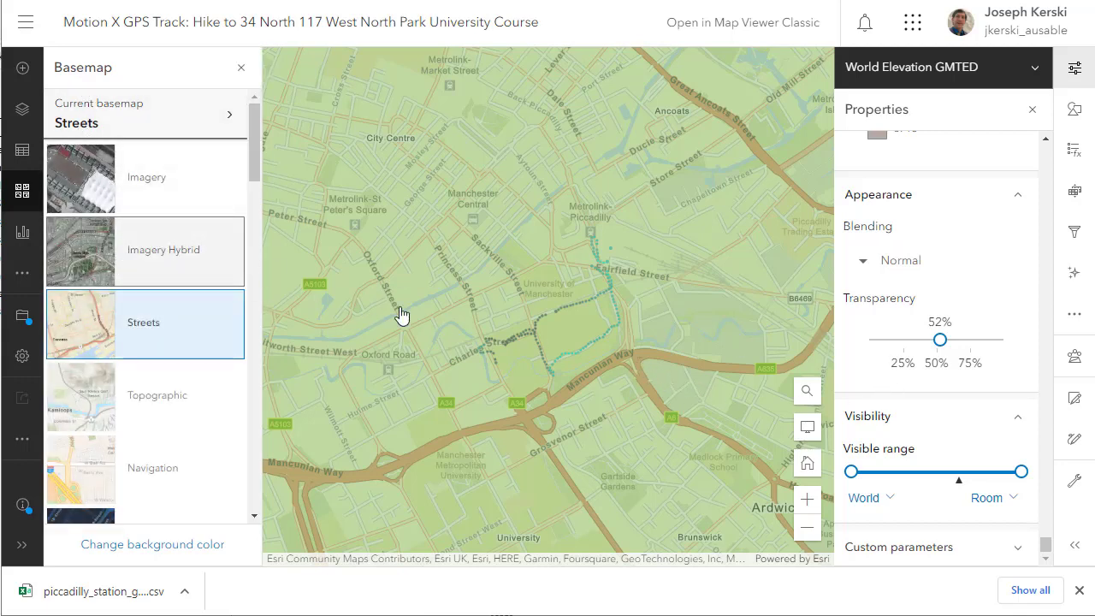
{"action": "left_click", "coordinate": [190, 254]}
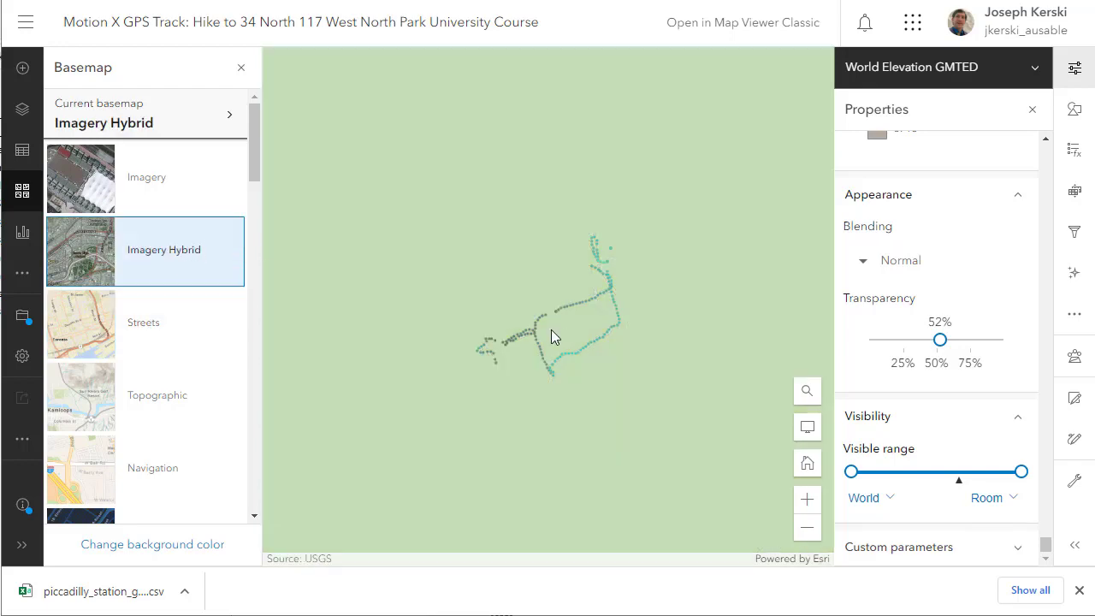
{"action": "scroll", "coordinate": [537, 337], "scroll_direction": "up", "scroll_amount": 5}
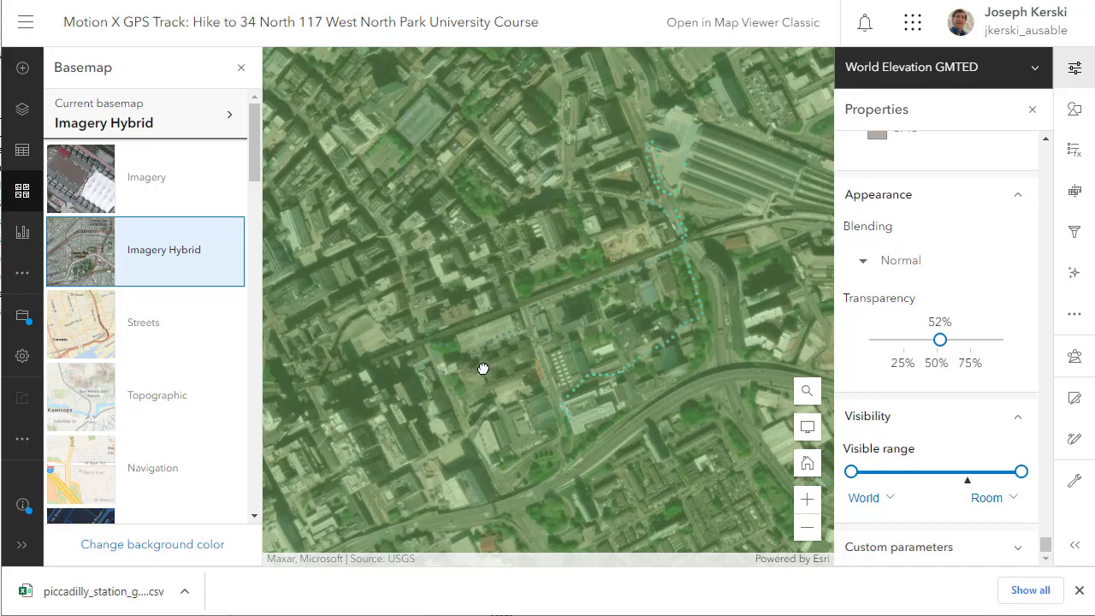
{"action": "scroll", "coordinate": [462, 360], "scroll_direction": "up", "scroll_amount": 2}
{"action": "scroll", "coordinate": [454, 358], "scroll_direction": "up", "scroll_amount": 3}
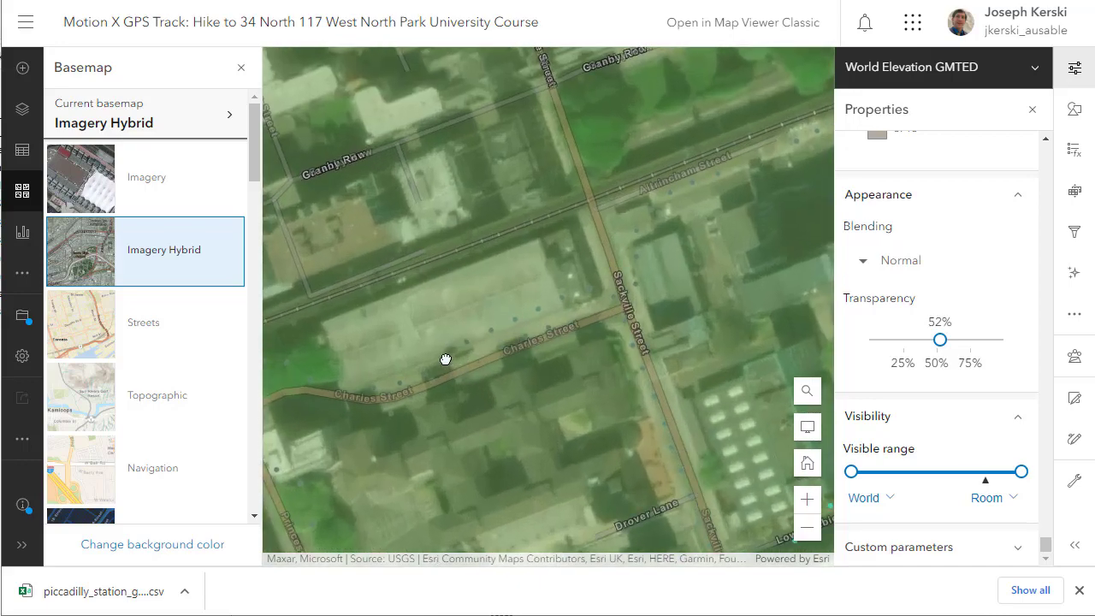
{"action": "left_click_drag", "start_coordinate": [428, 353], "coordinate": [518, 286]}
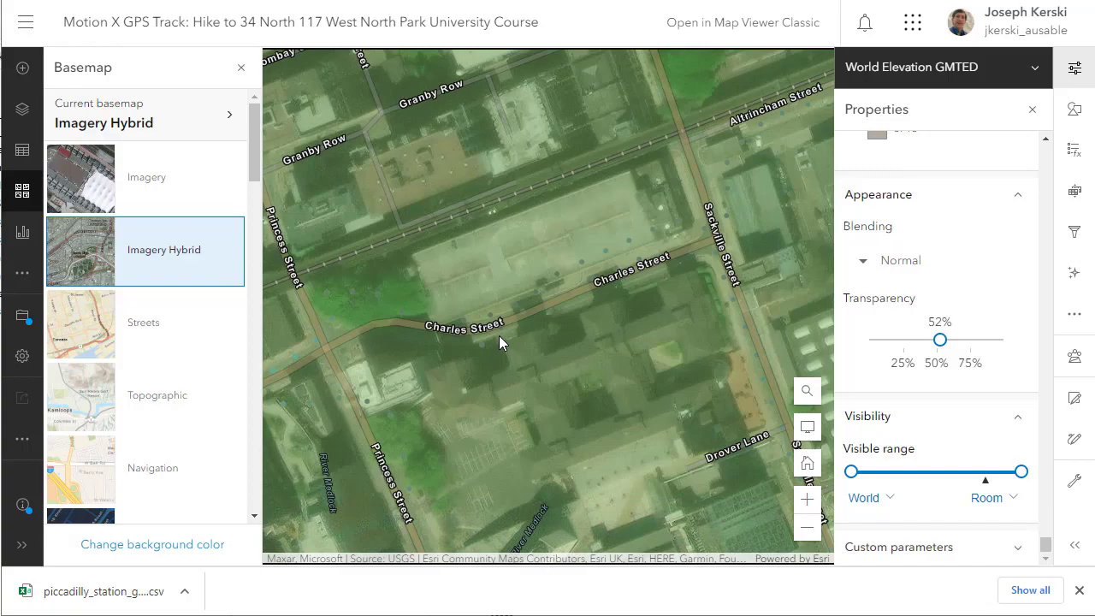
{"action": "scroll", "coordinate": [499, 339], "scroll_direction": "down", "scroll_amount": 3}
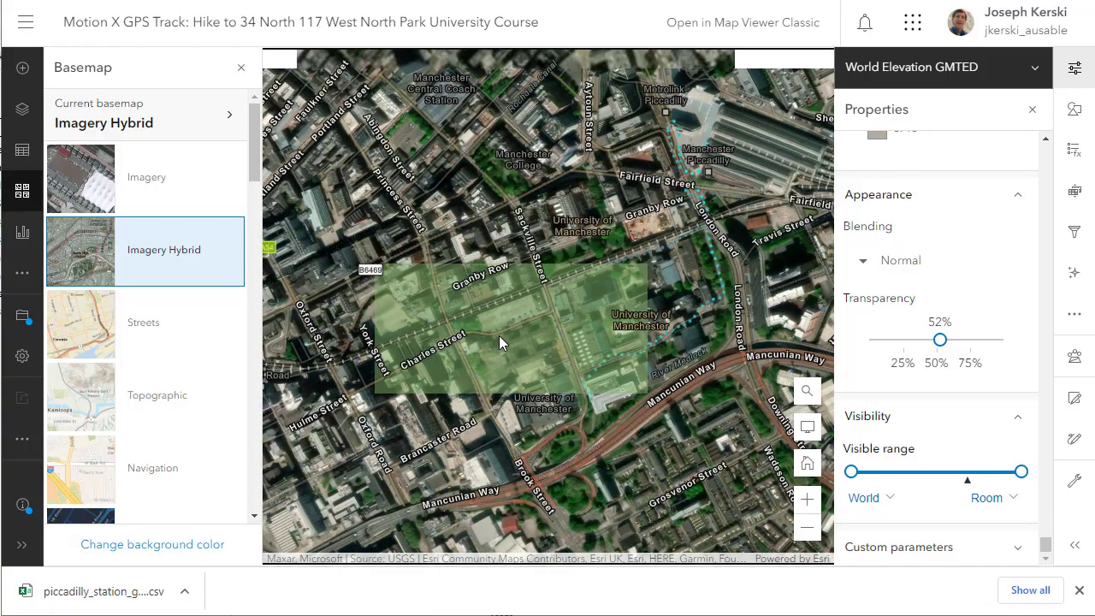
{"action": "scroll", "coordinate": [499, 336], "scroll_direction": "down", "scroll_amount": 3}
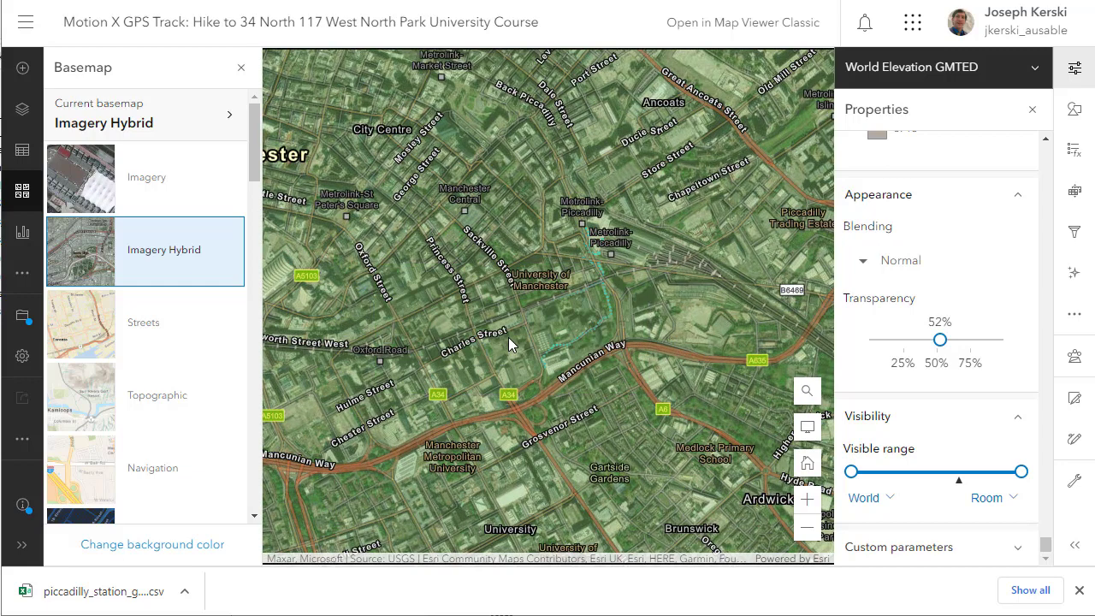
- Save the map as a new copy titled 'England and California Field Mapping Test'
{"action": "left_click", "coordinate": [29, 317]}
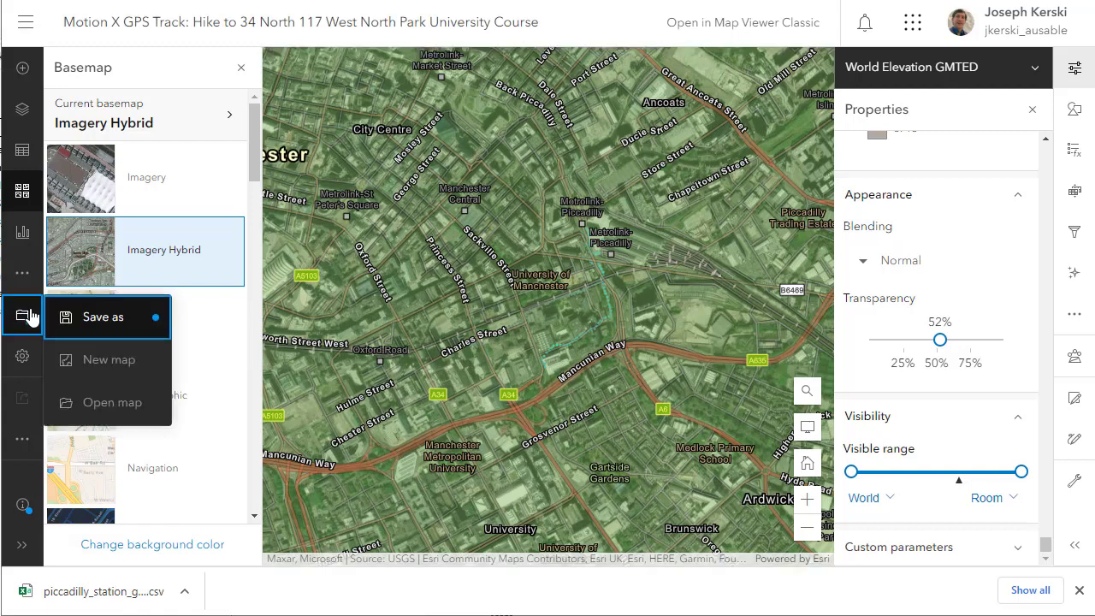
{"action": "left_click", "coordinate": [106, 320]}
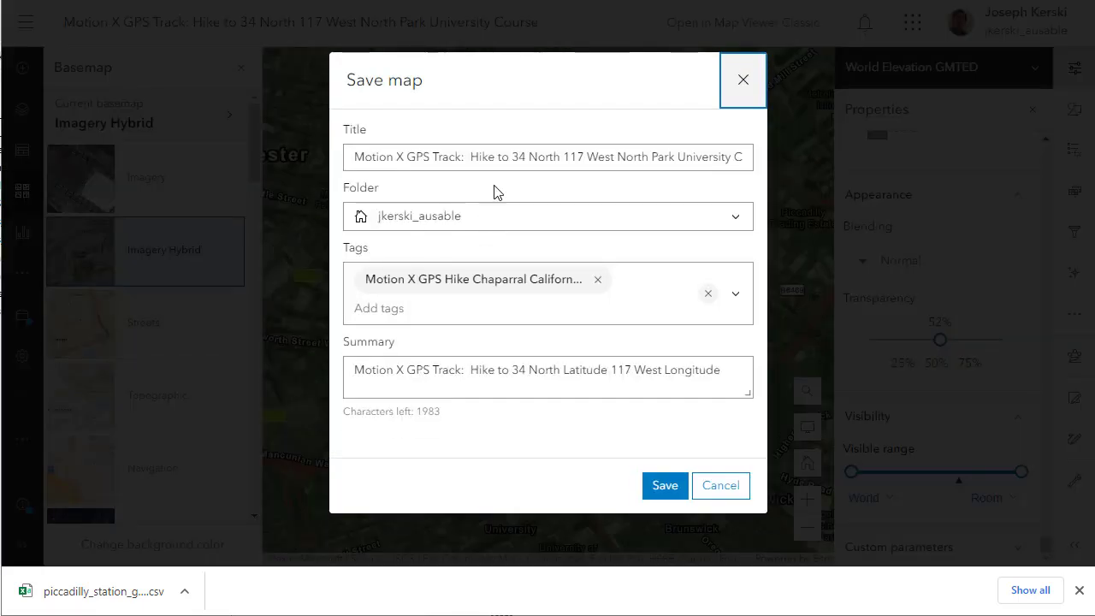
{"action": "triple_click", "coordinate": [503, 158]}
{"action": "type", "text": "Eng"}
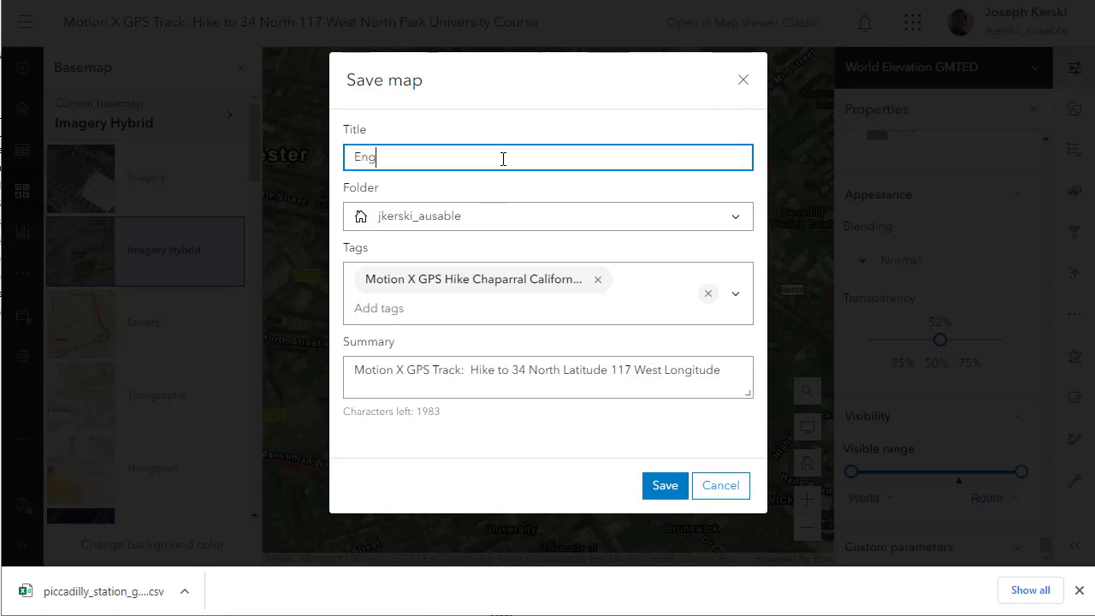
{"action": "type", "text": "land and Cak"}
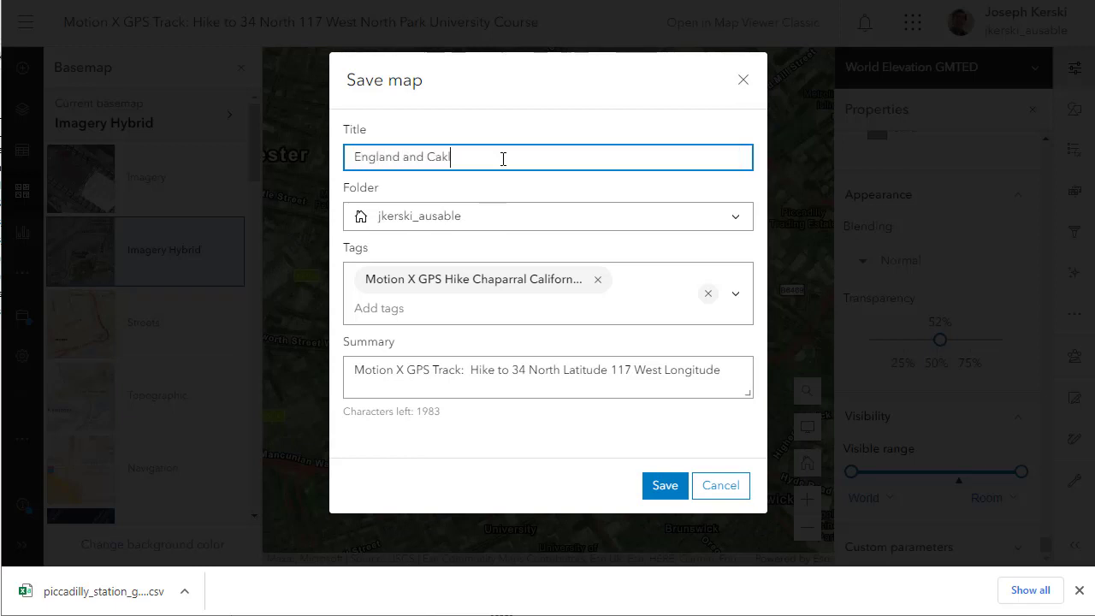
{"action": "key", "text": "BackSpace"}
{"action": "type", "text": "lifornia Field Map"}
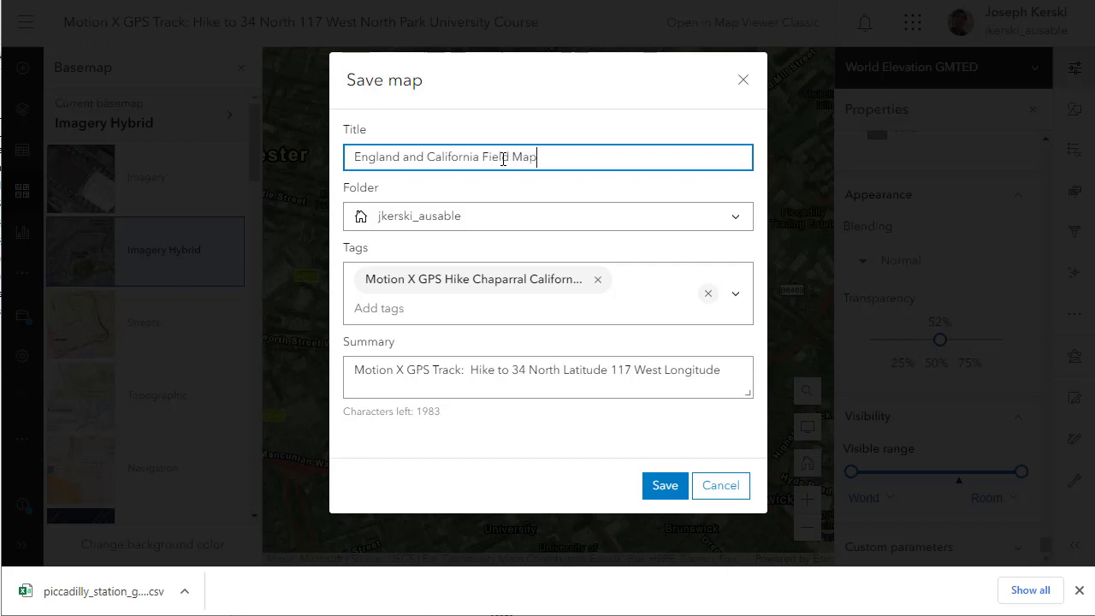
{"action": "type", "text": "ping Test"}
- Set the summary to 'England and California' and save the new map item
{"action": "triple_click", "coordinate": [502, 377]}
{"action": "type", "text": "England and California"}
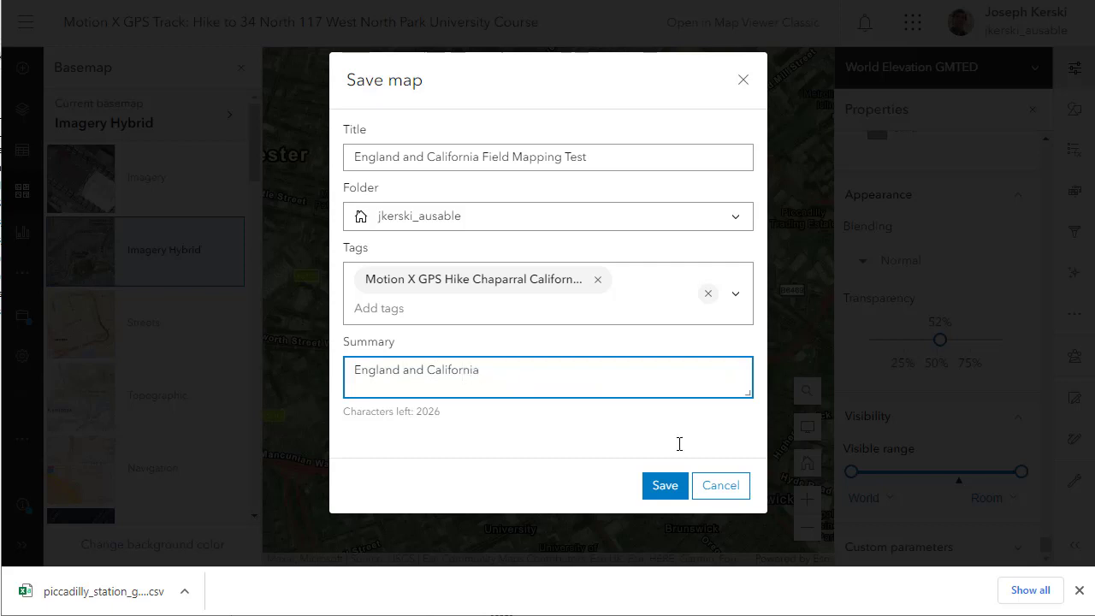
{"action": "left_click", "coordinate": [660, 488]}
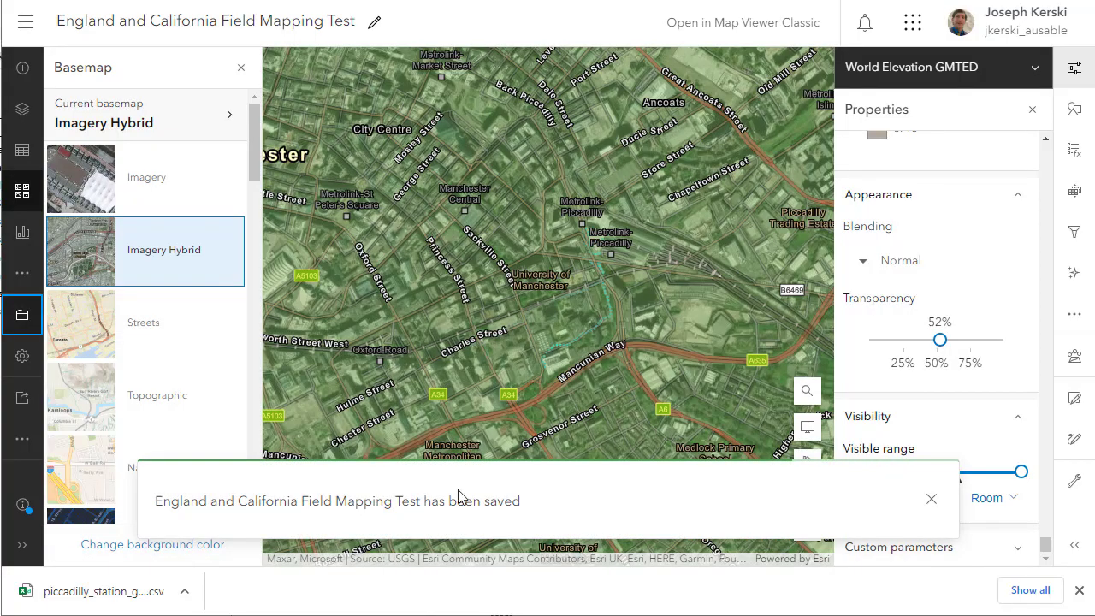
{"action": "left_click", "coordinate": [1079, 591]}
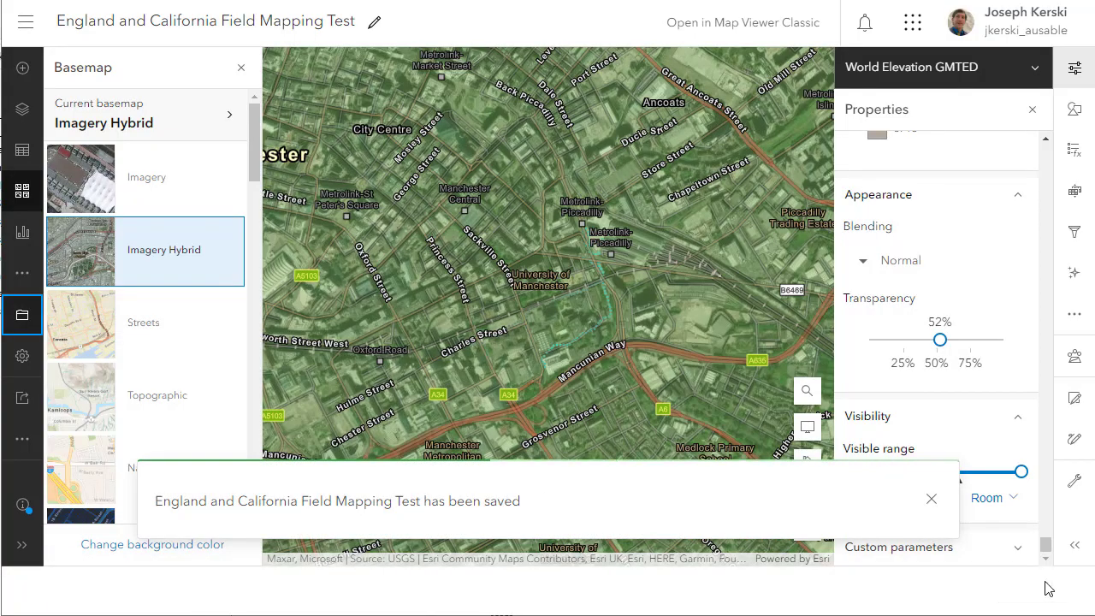